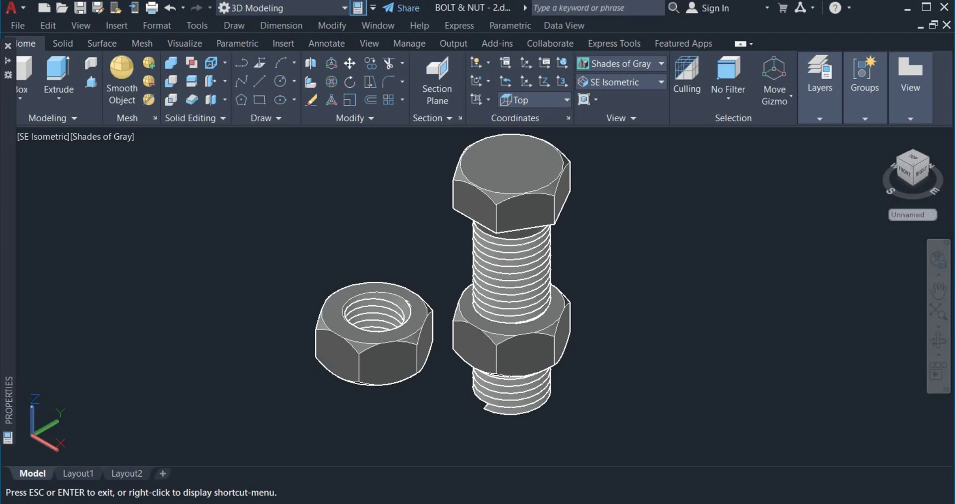
Check the bolt and nut dimensions in the reference screenshot and return to the AutoCAD drawing.
key(alt+Tab)
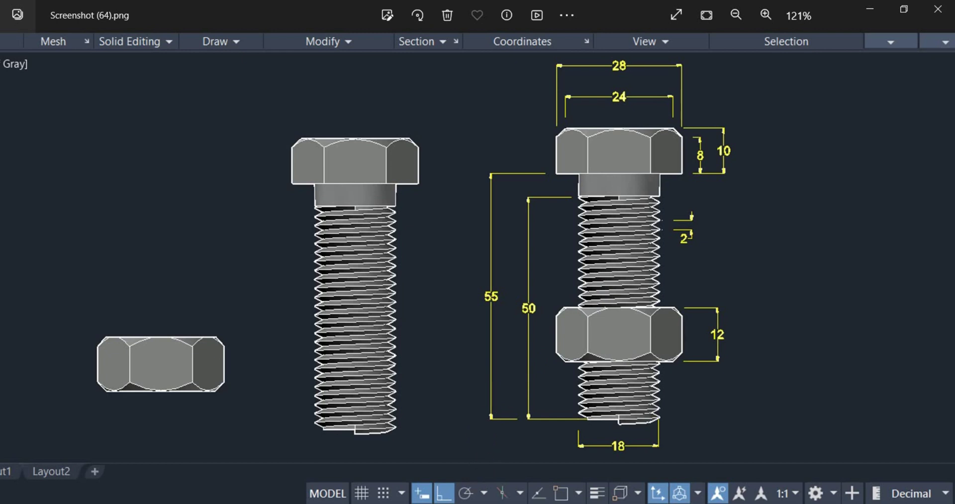
click(454, 501)
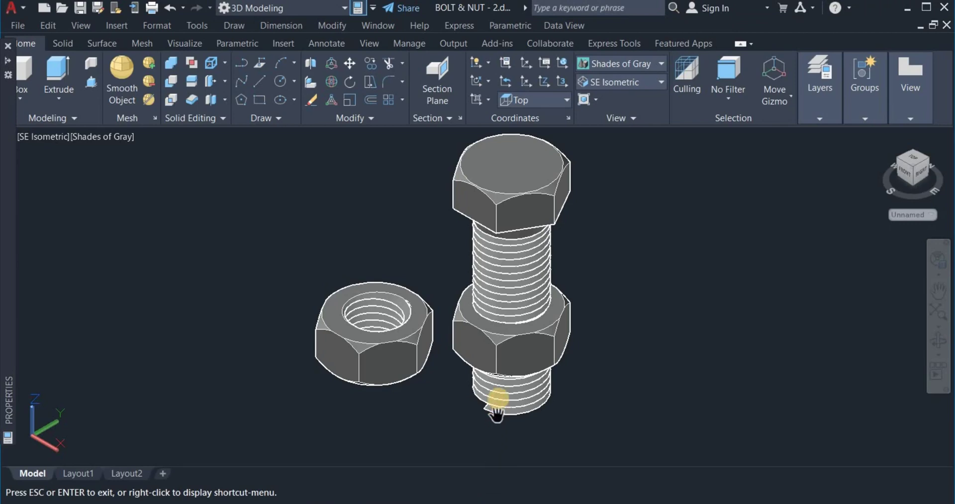
Draw a circle with a diameter of 28 in the empty space beside the finished bolt and nut.
scroll(498, 398, down, 1)
right_click(498, 398)
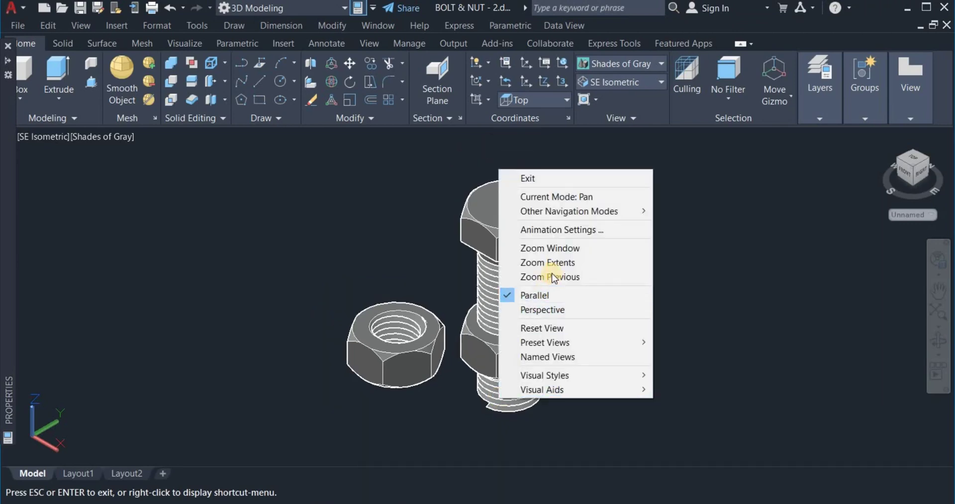
click(536, 179)
right_click(502, 273)
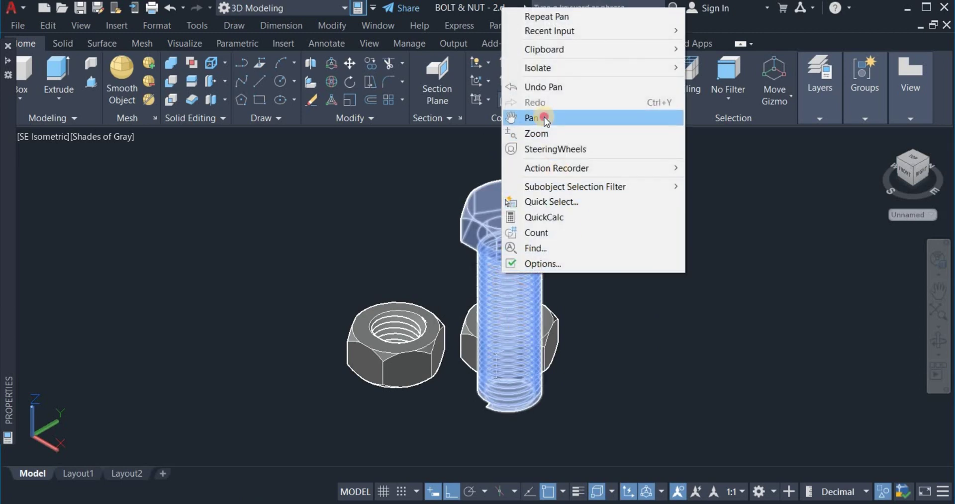
click(547, 179)
drag(436, 348, 633, 340)
right_click(456, 337)
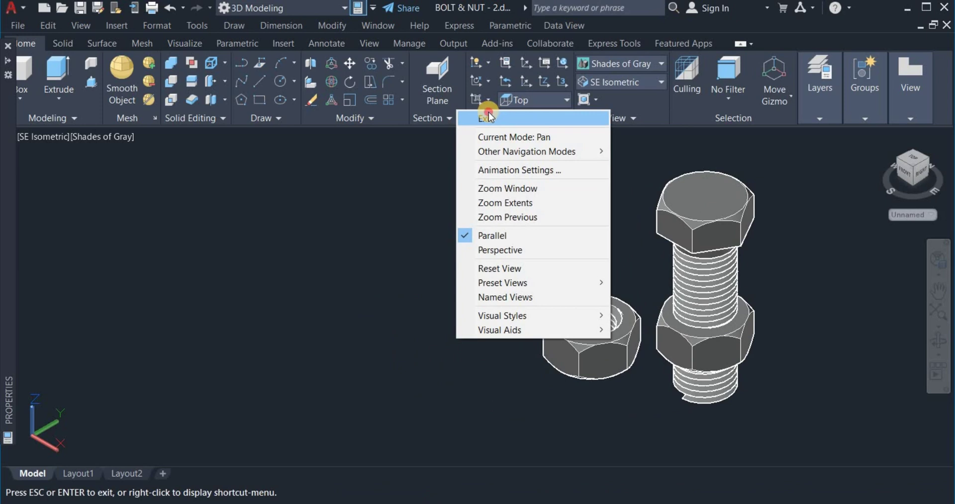
click(488, 113)
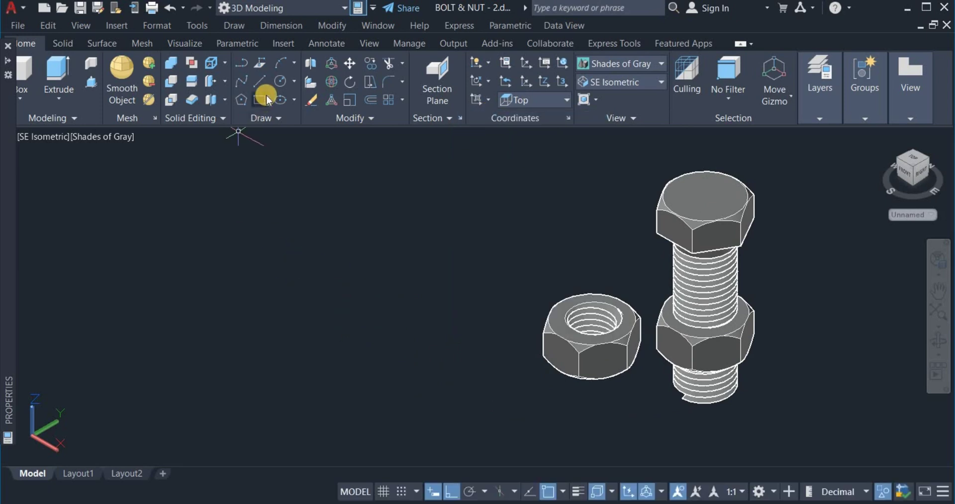
click(278, 79)
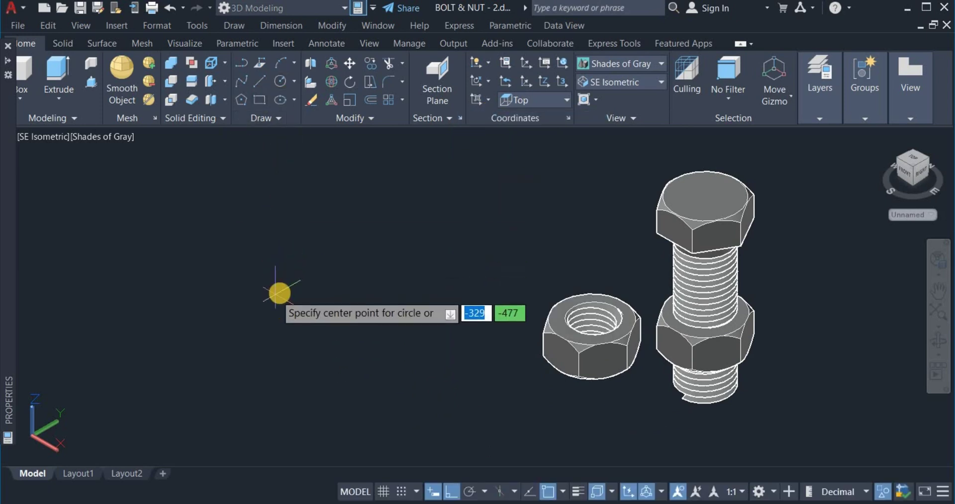
click(284, 284)
right_click(322, 309)
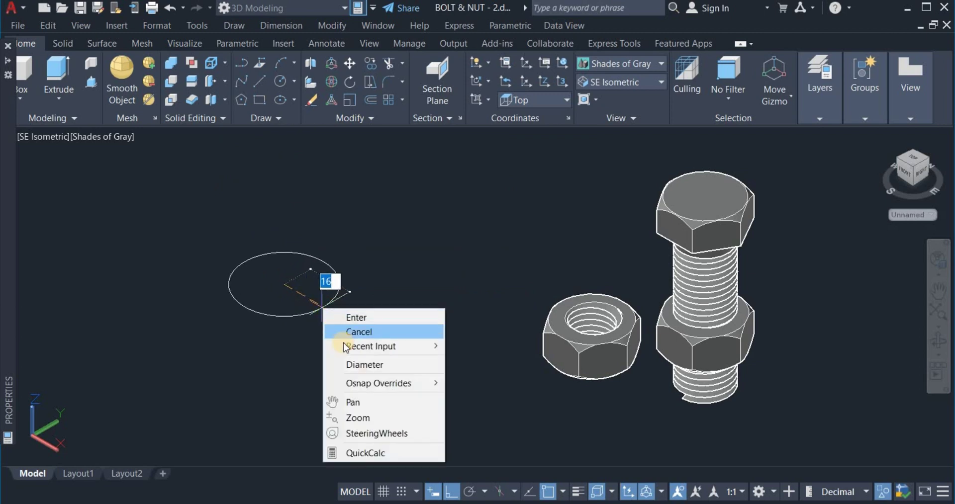
click(368, 365)
text(28)
key(Return)
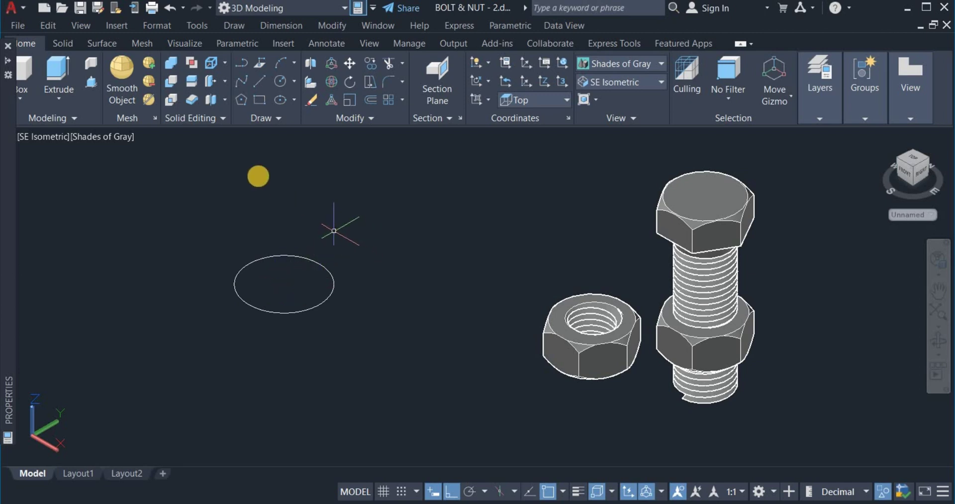
Draw a six-sided polygon centred on the circle and inscribed in it, with its corners on the circumference.
click(243, 99)
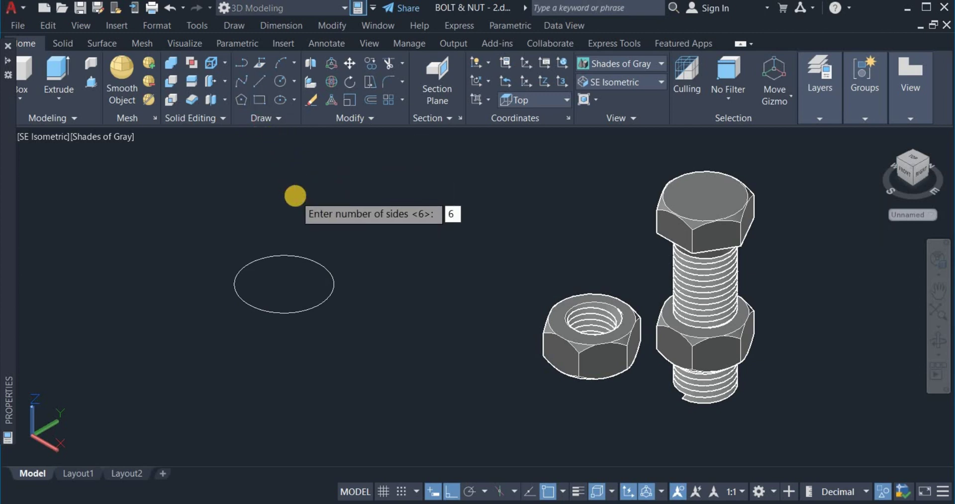
key(Return)
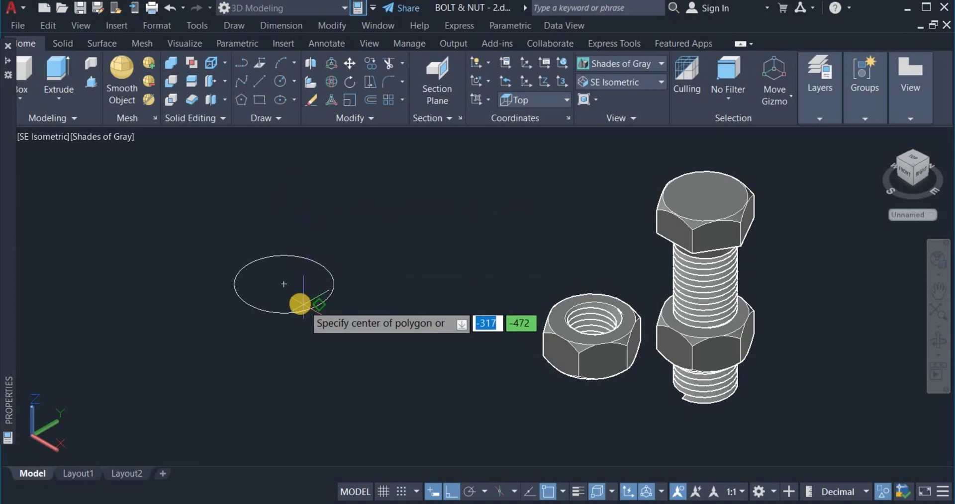
click(284, 283)
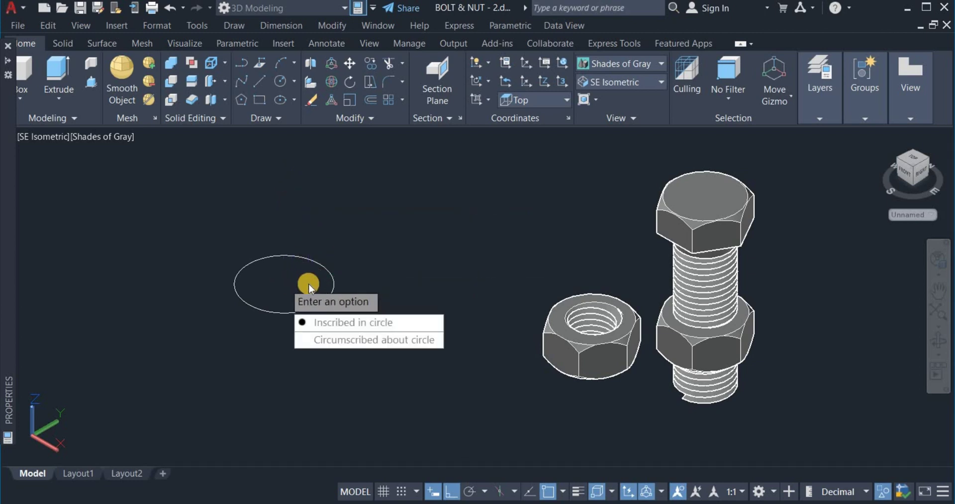
right_click(398, 235)
click(435, 285)
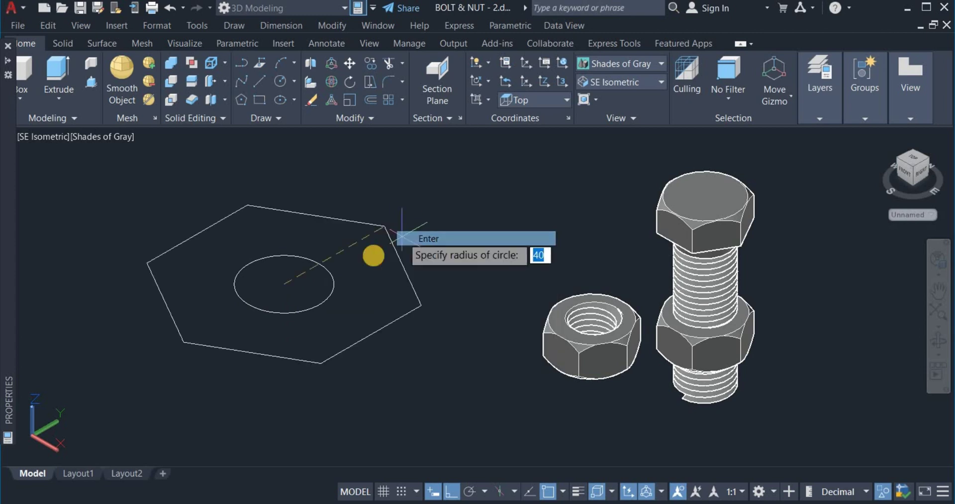
scroll(319, 314, up, 3)
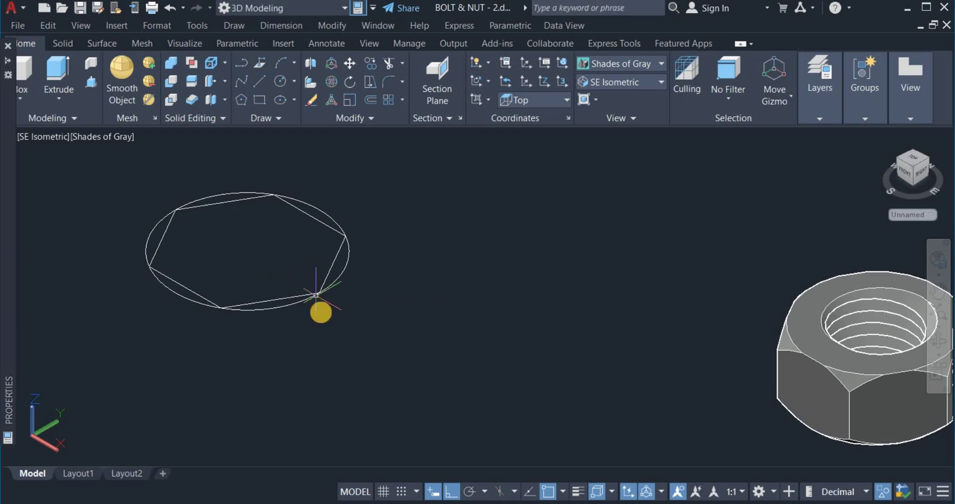
scroll(354, 315, down, 2)
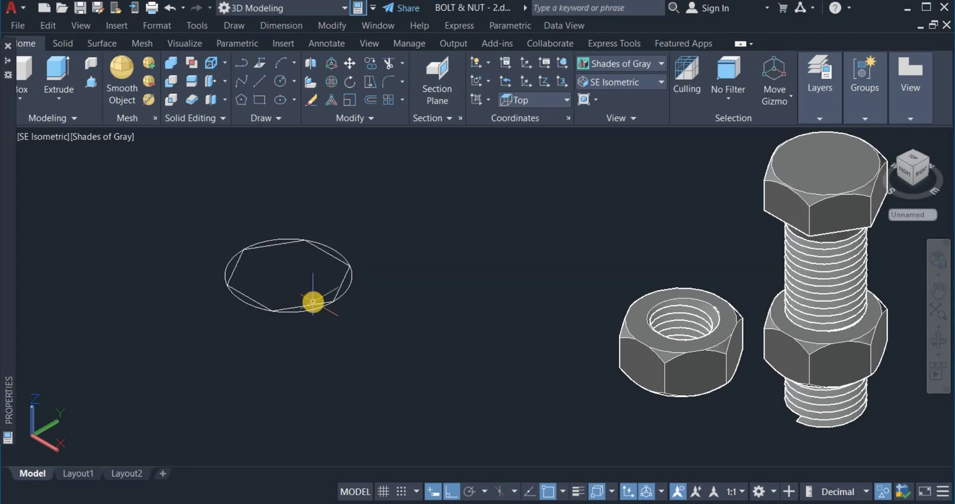
click(335, 348)
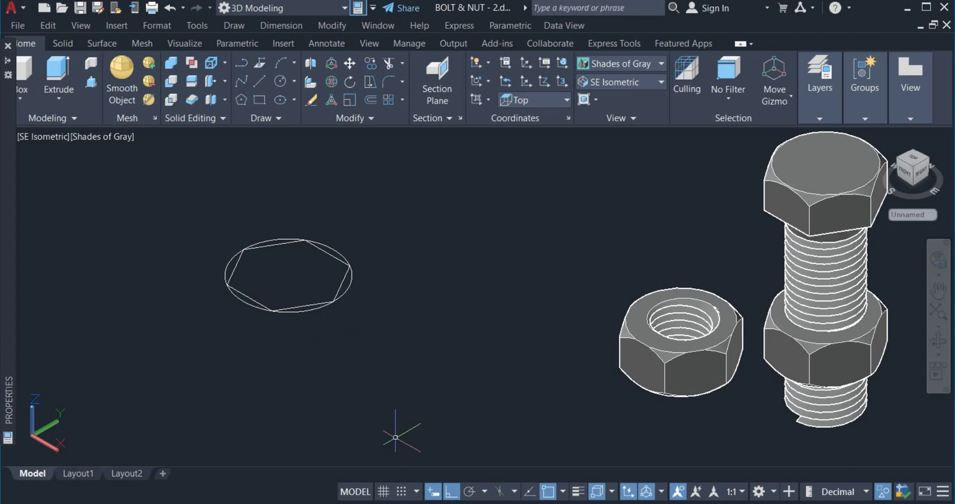
Extrude the hexagon upward to a height of 10 and turn ortho mode back on.
click(64, 67)
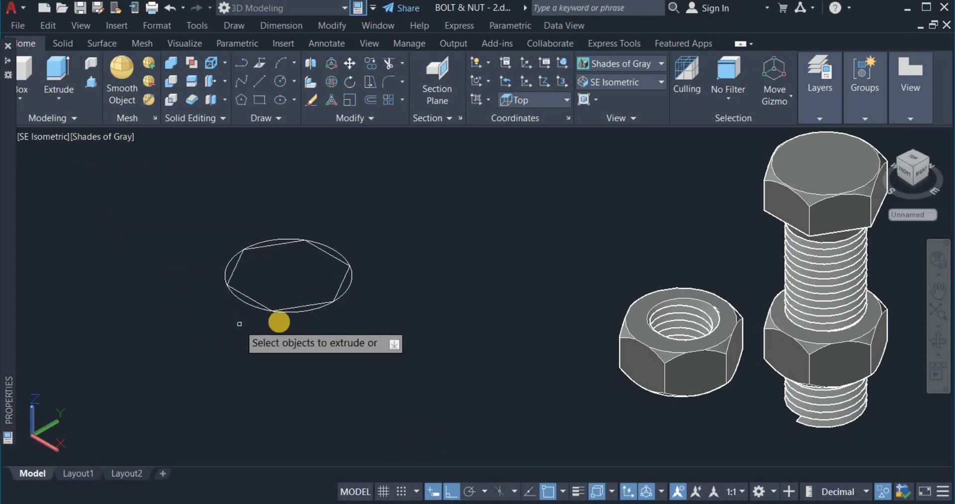
click(300, 308)
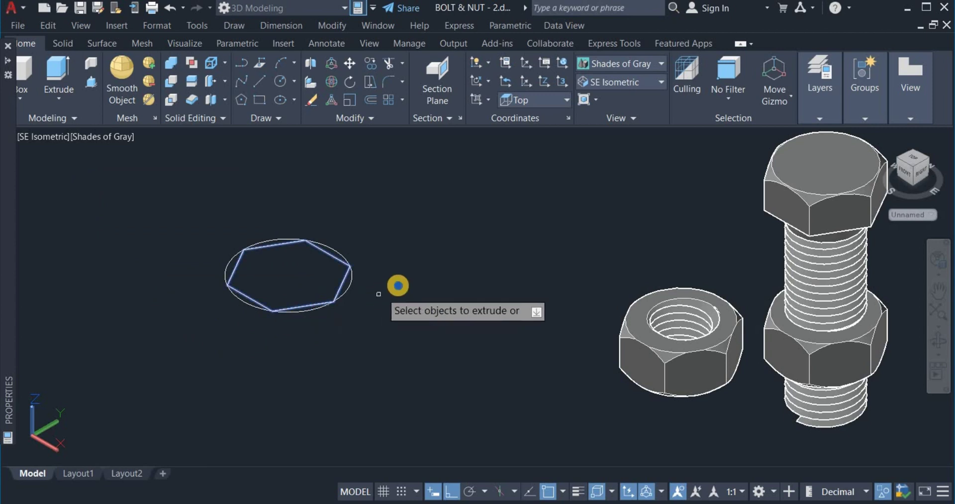
right_click(397, 287)
click(409, 290)
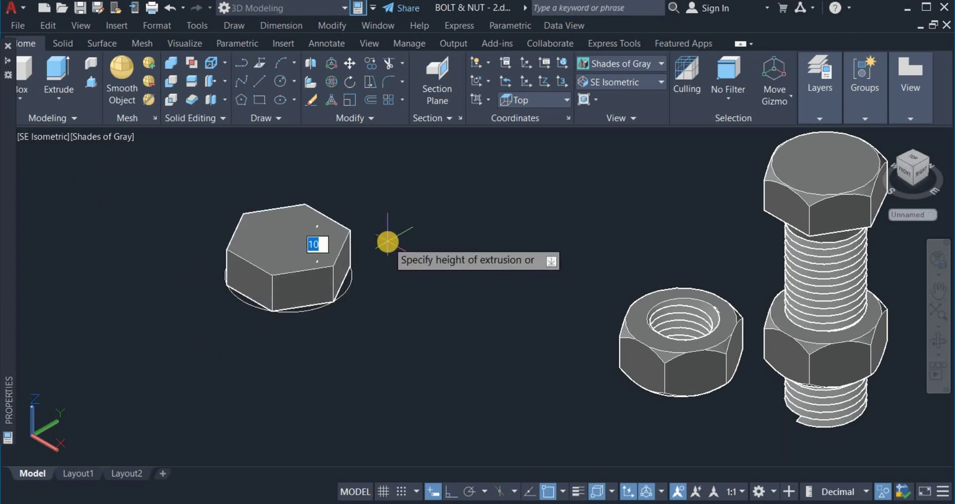
text(1)
key(Return)
key(F8)
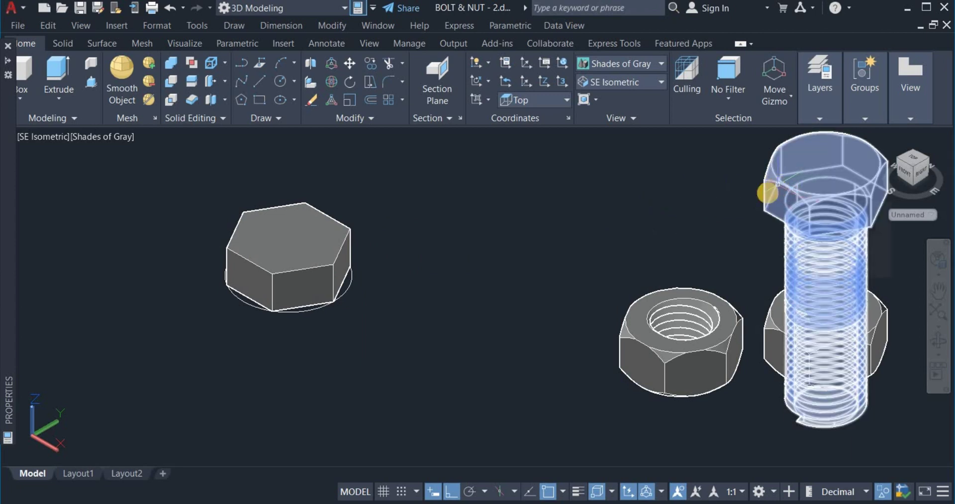
Show the hexagonal solid from the Front view, centred and enlarged, in the 2D Wireframe visual style.
click(609, 80)
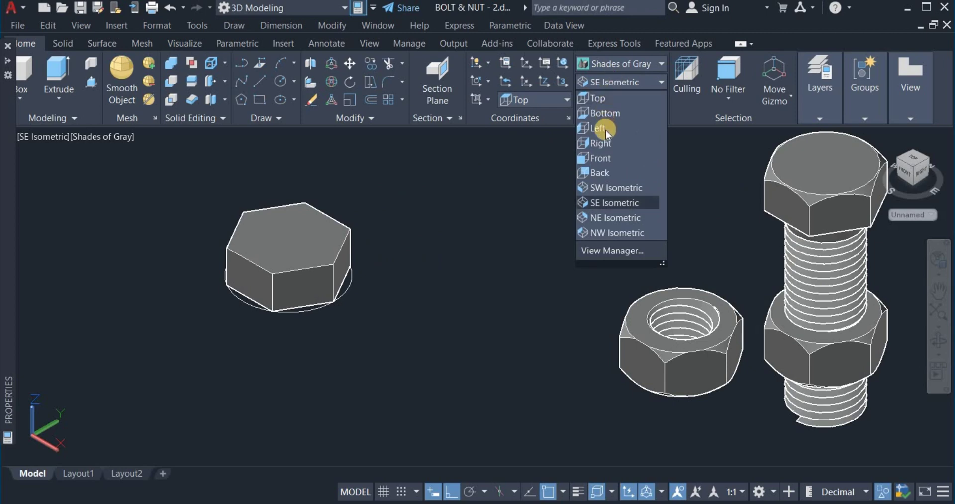
click(606, 158)
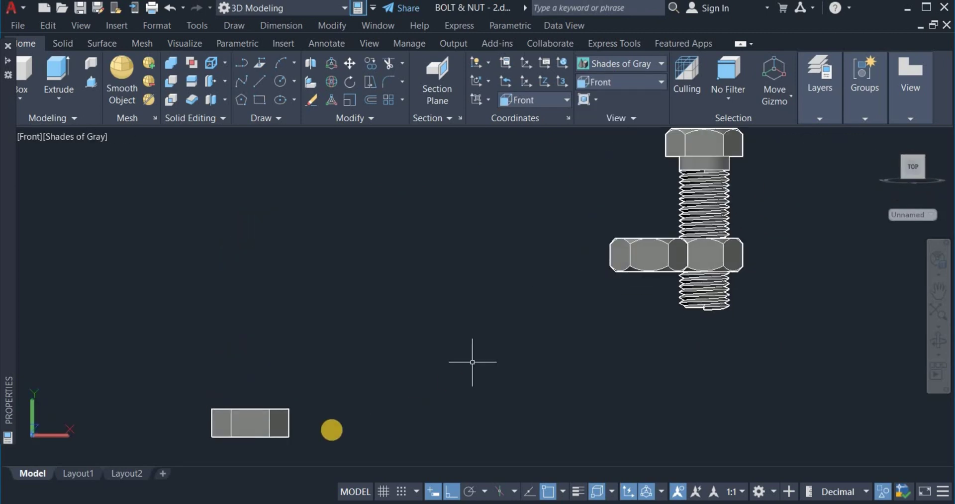
scroll(236, 439, up, 3)
scroll(236, 440, up, 3)
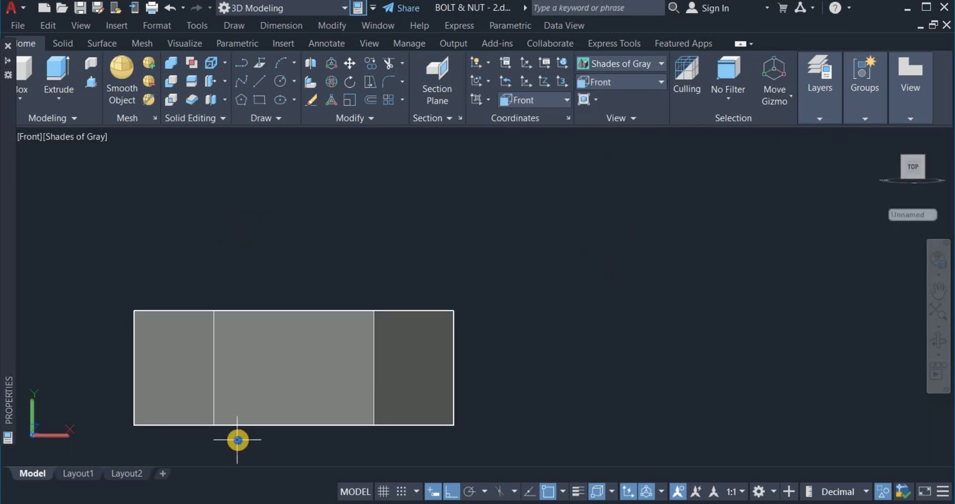
right_click(236, 440)
click(306, 286)
drag(345, 290, 507, 210)
right_click(507, 208)
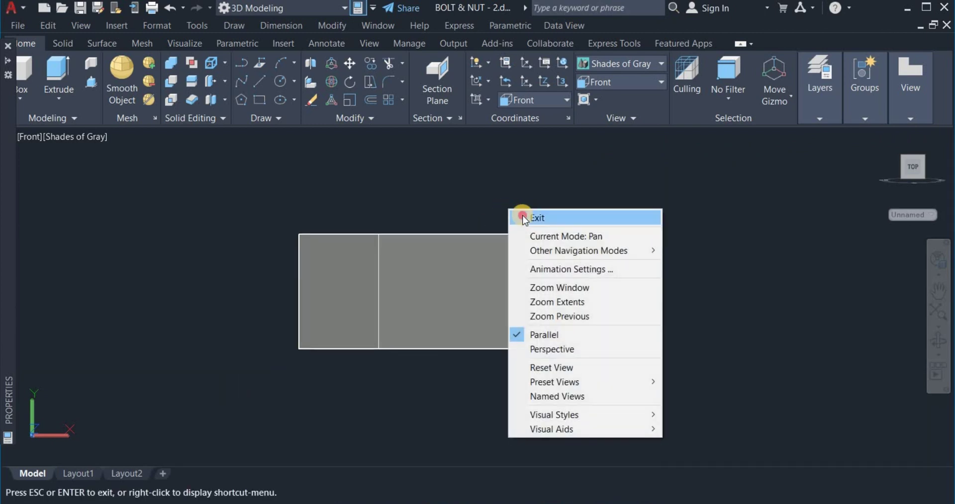
click(522, 214)
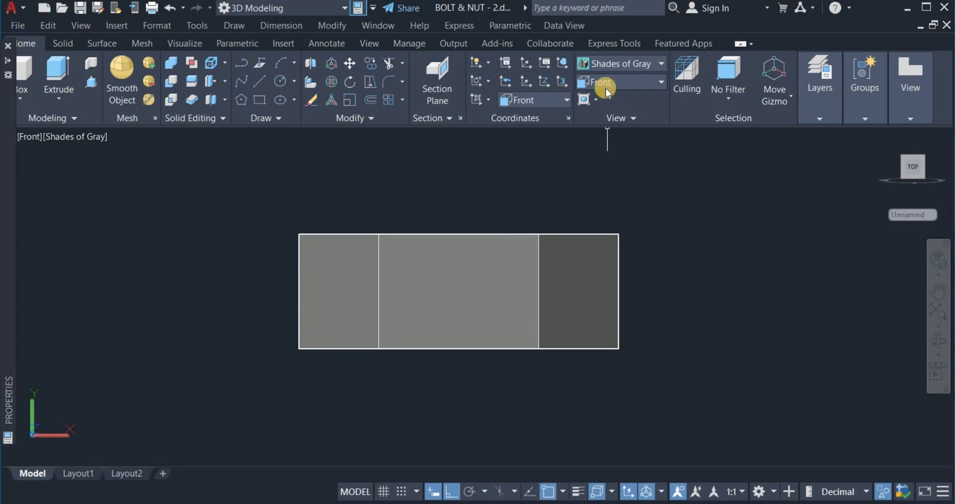
click(610, 66)
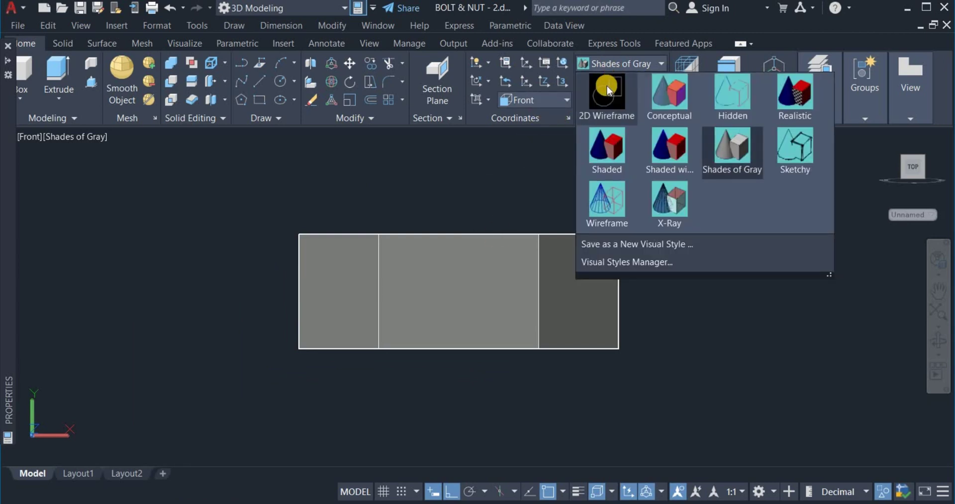
click(607, 90)
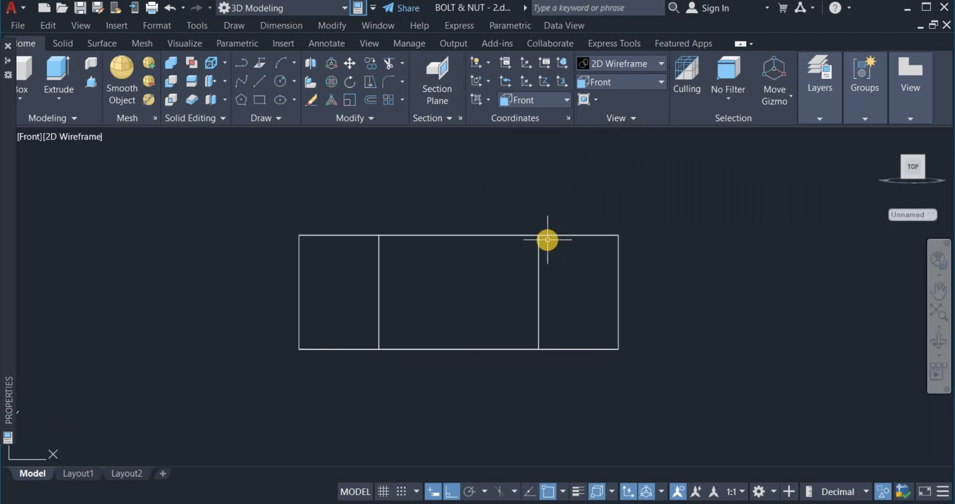
Draw a line 2 units long from the solid's upper-right corner inward along its top edge.
click(255, 83)
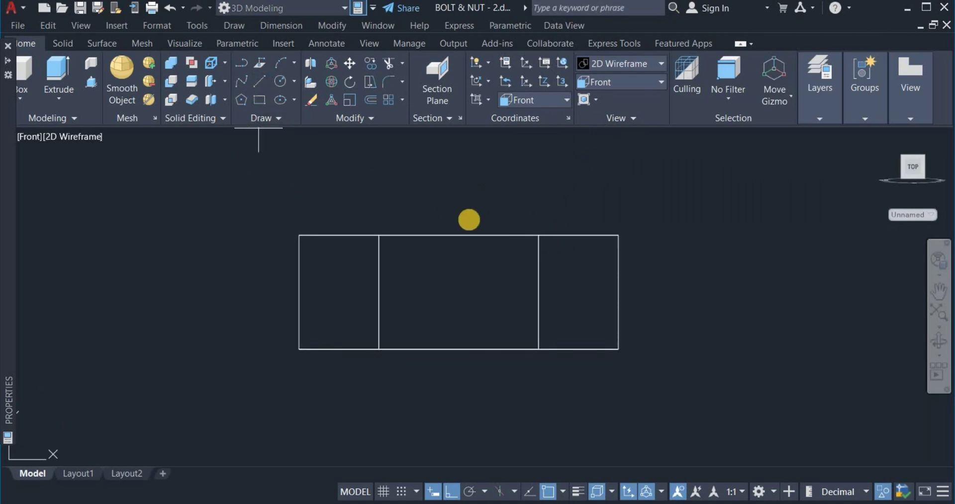
click(617, 235)
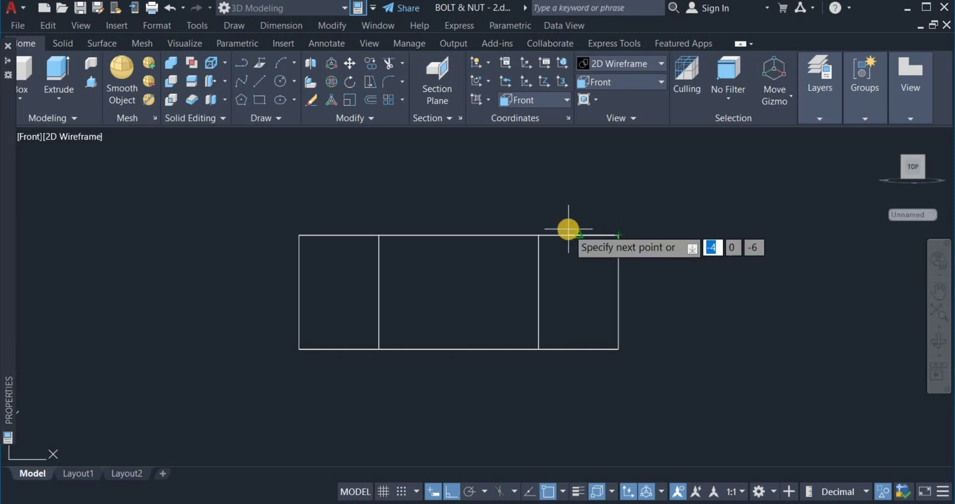
text(2)
key(Return)
right_click(605, 212)
click(619, 209)
Draw a line 2 units down from the same corner and join it diagonally to the top line's end, forming a small triangle.
click(259, 80)
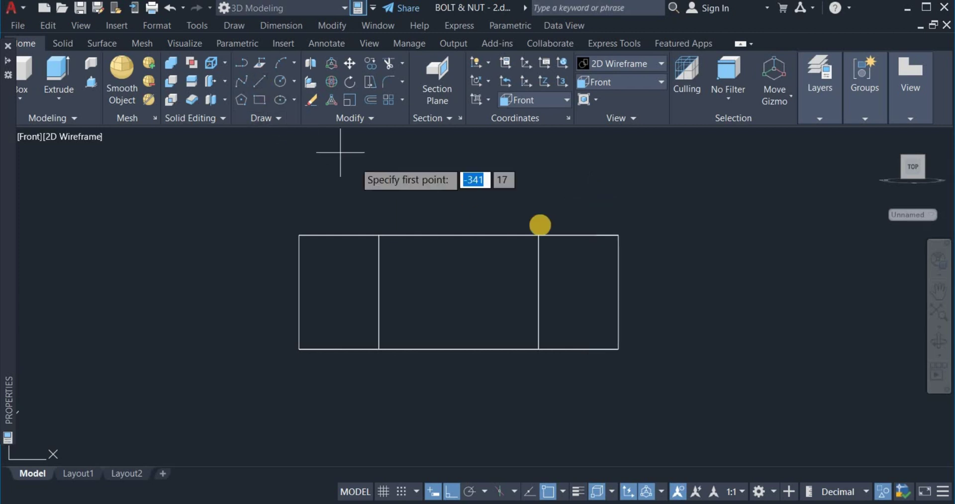
click(618, 235)
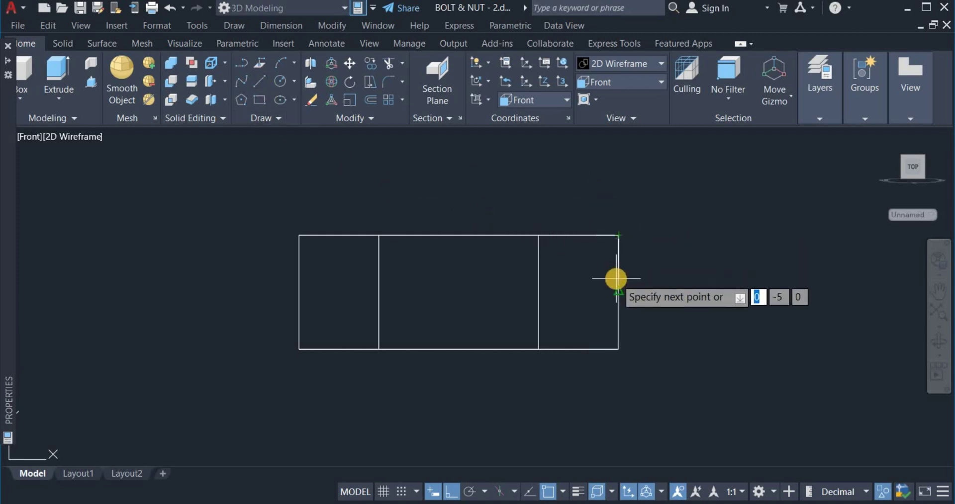
text(2)
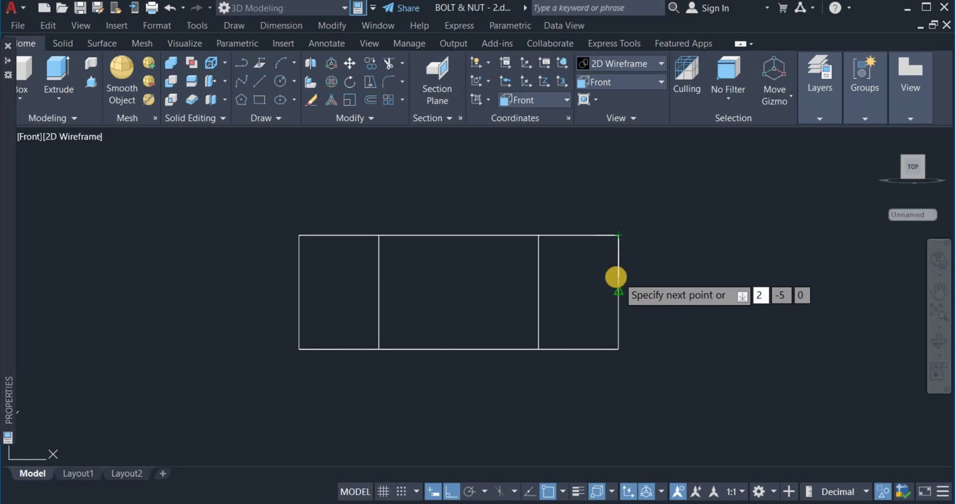
key(Return)
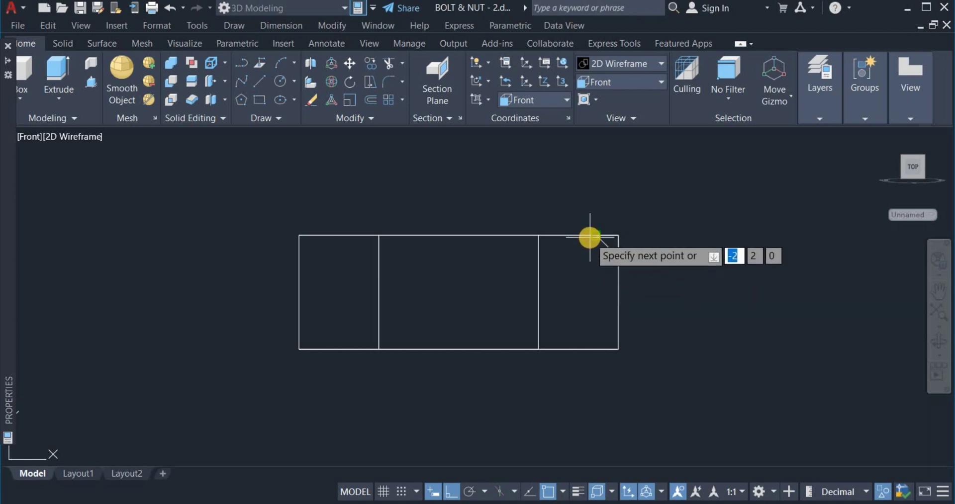
right_click(595, 207)
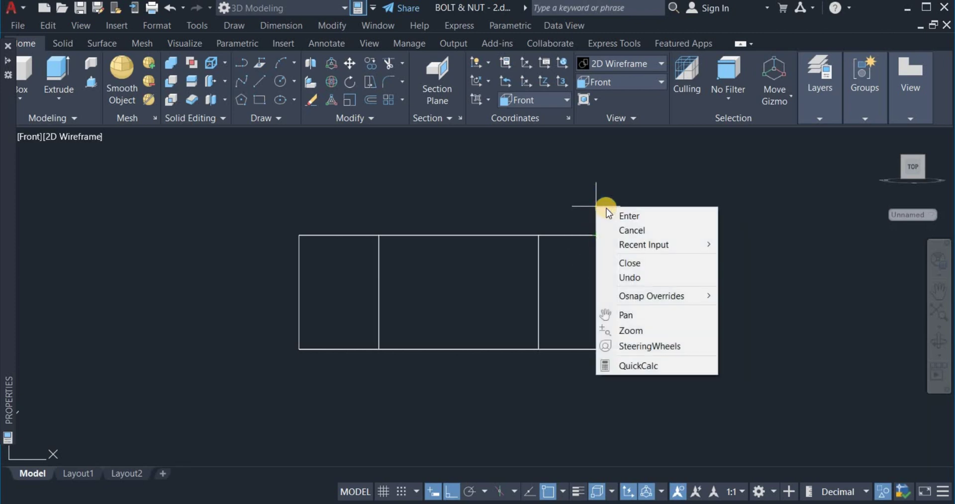
click(610, 216)
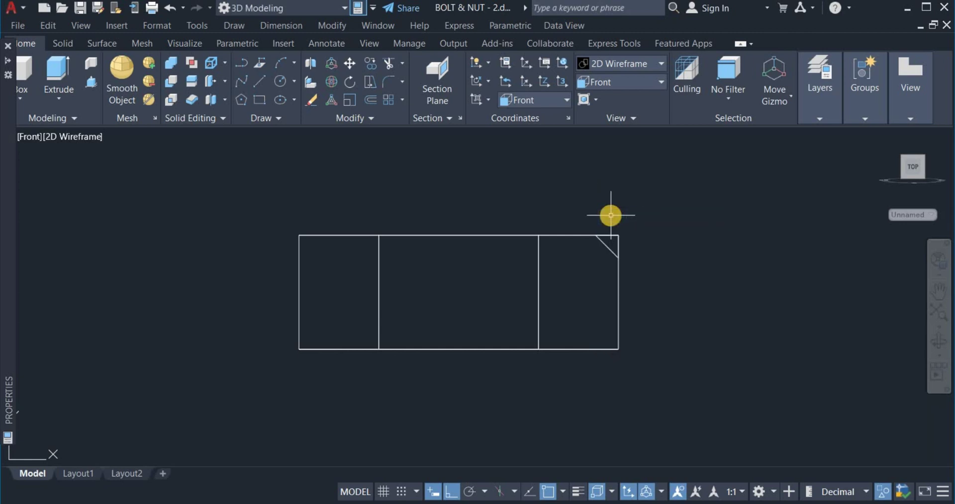
Show the model from the SE Isometric view with the hexagonal bolt head enlarged.
click(625, 83)
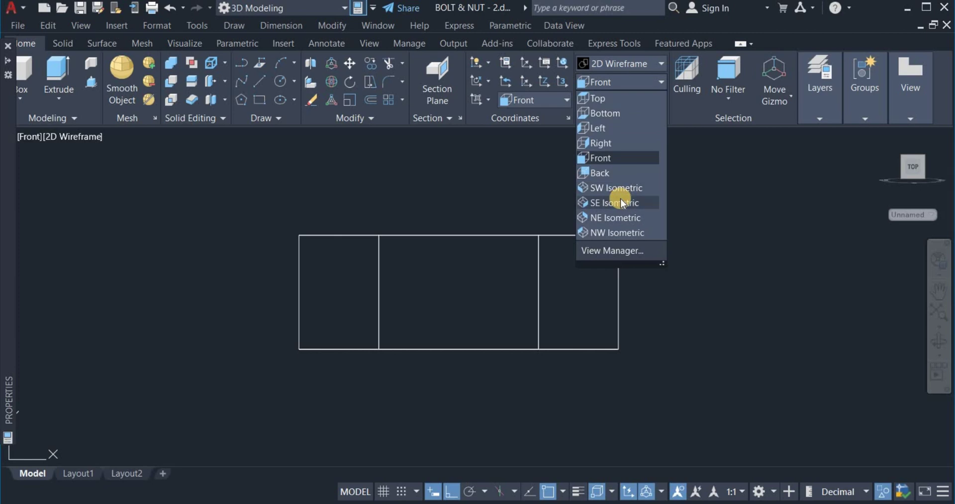
click(619, 200)
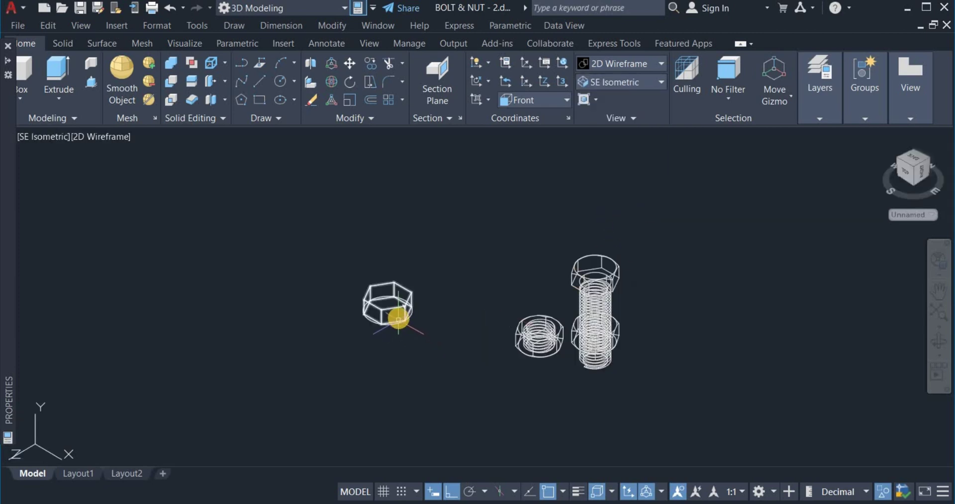
scroll(398, 318, up, 4)
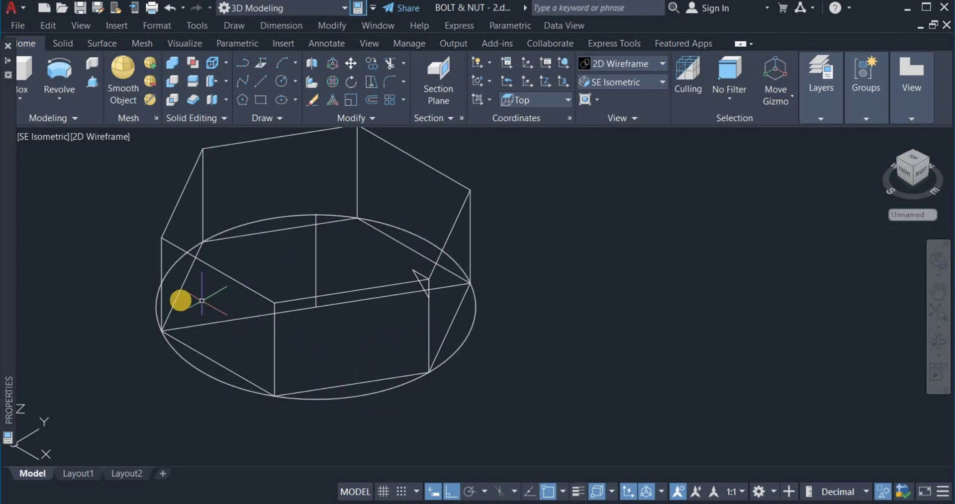
Revolve the small corner triangle 360 degrees about the vertical centre line of the bolt head.
click(52, 76)
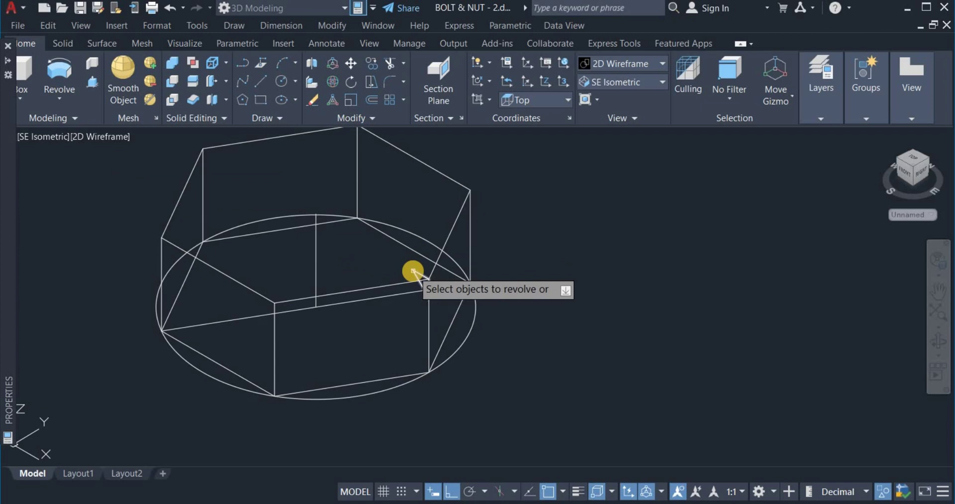
right_click(517, 232)
click(540, 237)
click(316, 309)
click(312, 215)
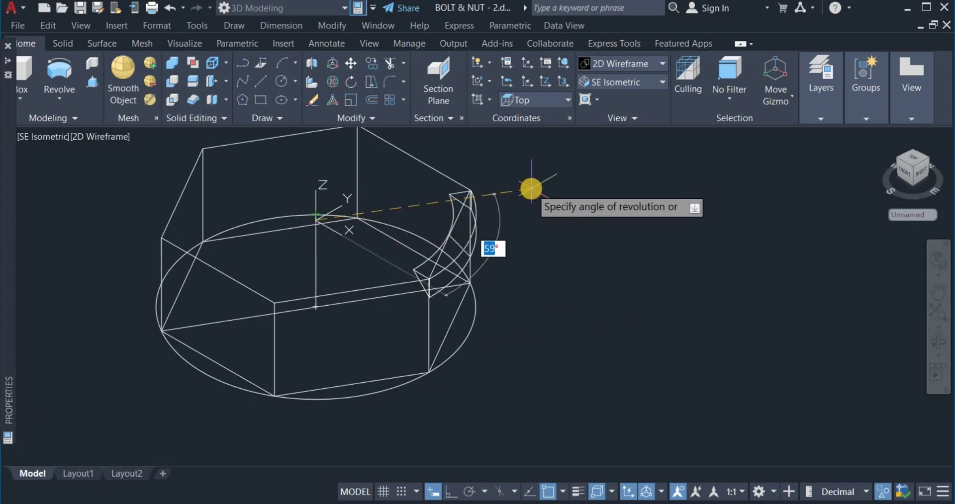
text(360)
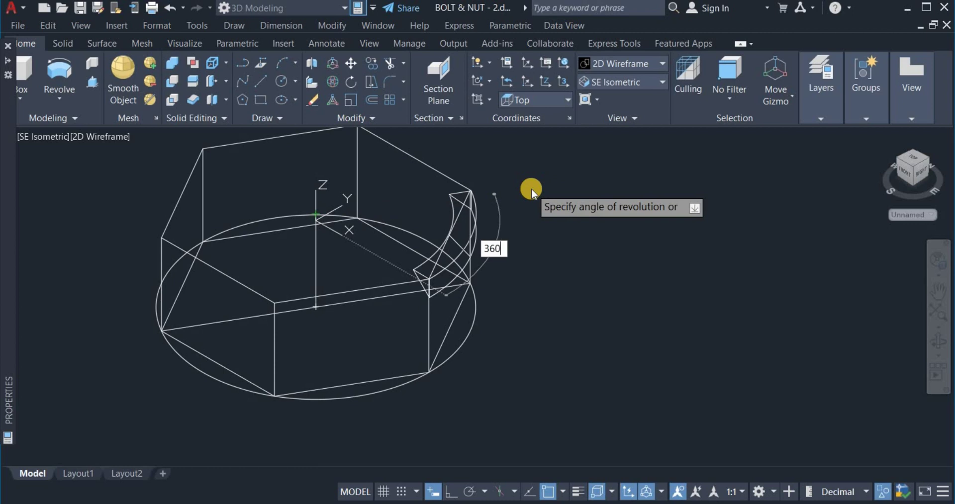
key(Return)
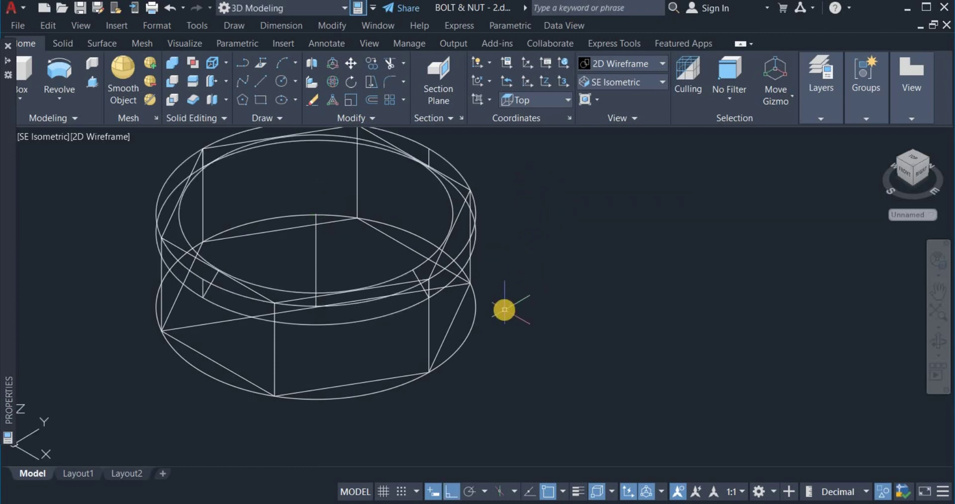
Draw a circle with a diameter of 28 in the empty area beside the bolt head.
scroll(444, 311, down, 4)
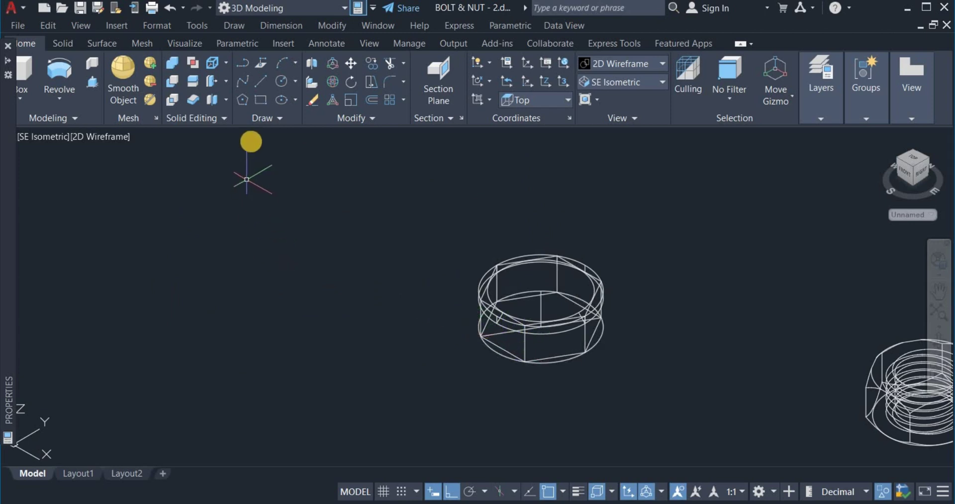
click(279, 81)
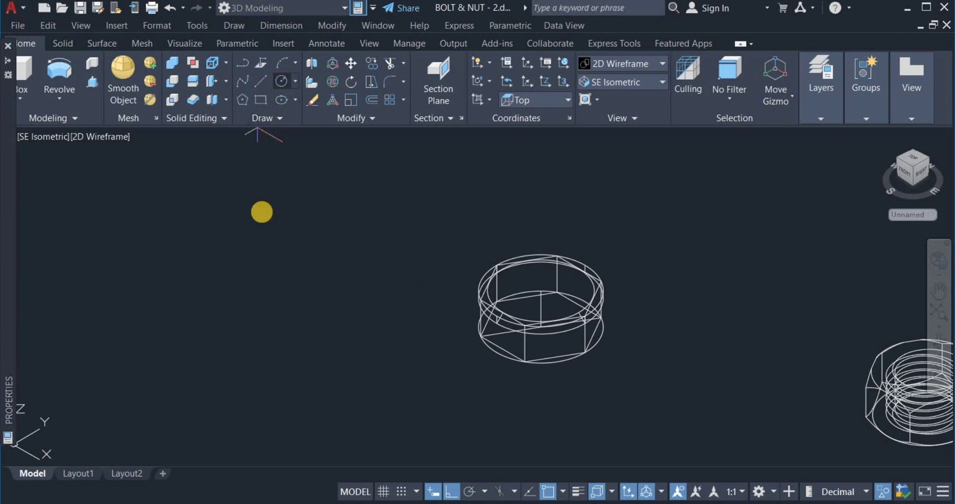
click(242, 282)
right_click(309, 301)
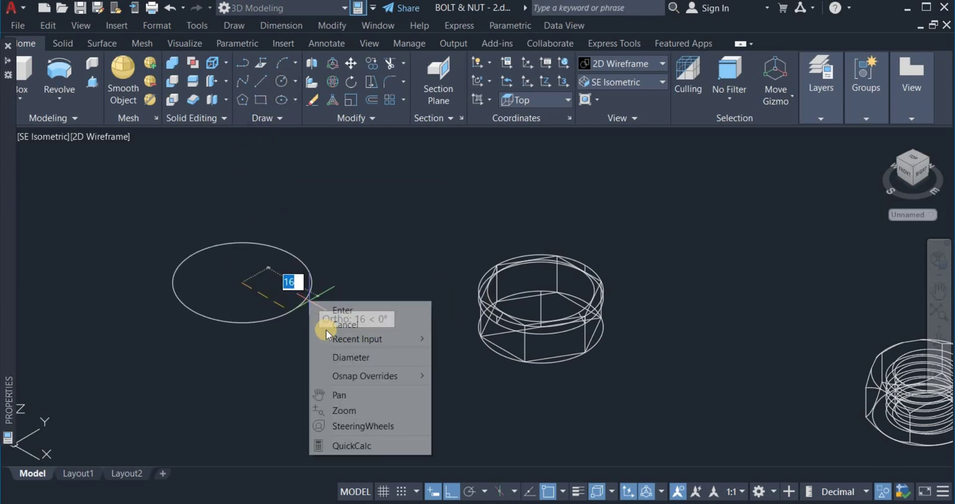
click(351, 357)
text(2)
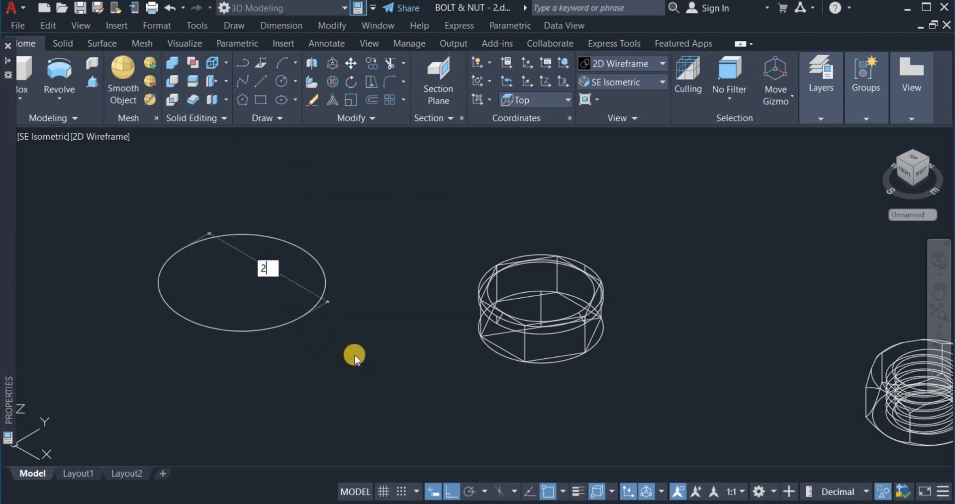
text(5)
key(Return)
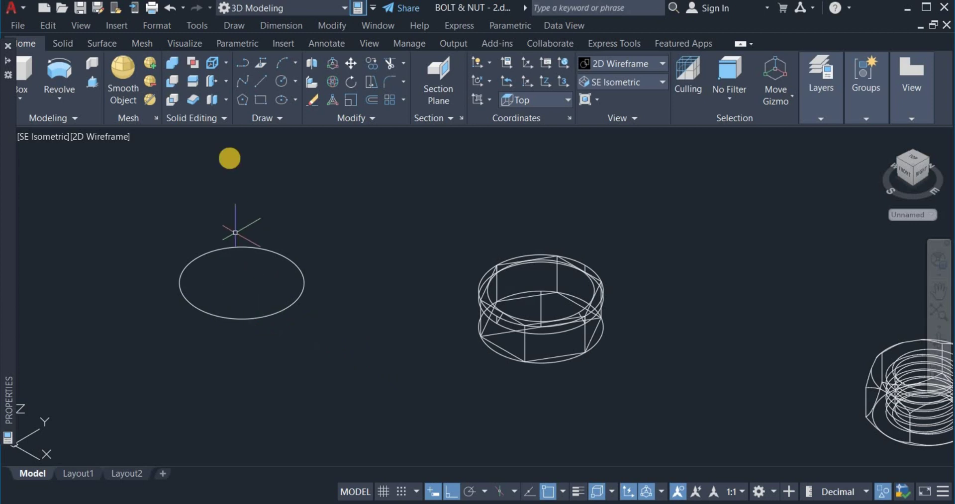
Draw a six-sided polygon centred on the new circle and inscribed in it.
click(241, 98)
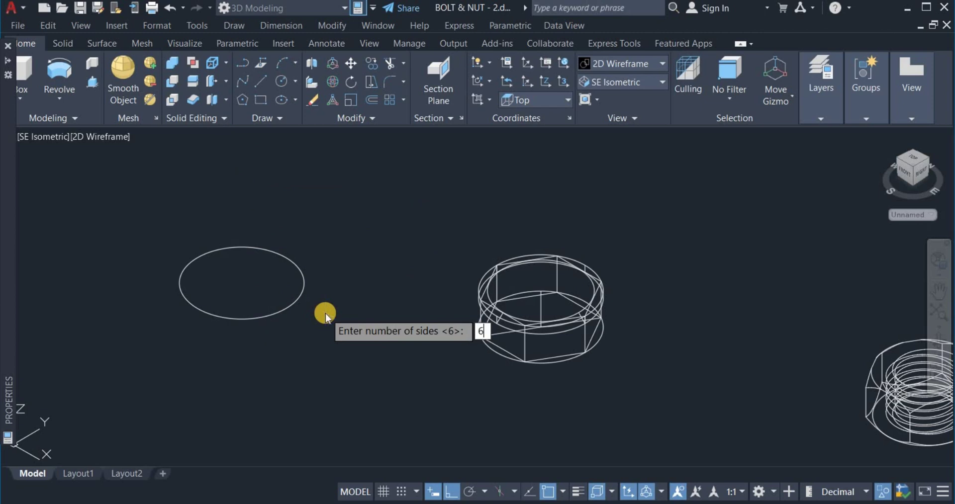
key(Return)
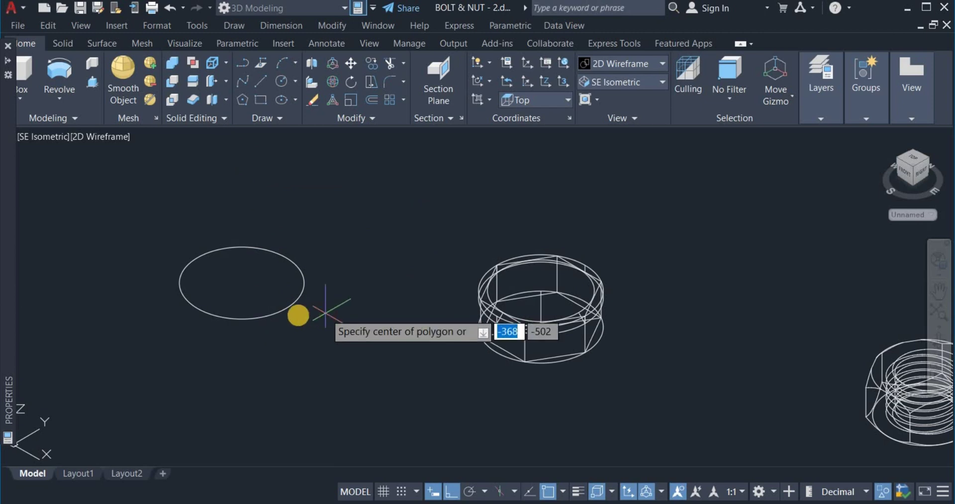
click(240, 287)
right_click(324, 282)
click(332, 280)
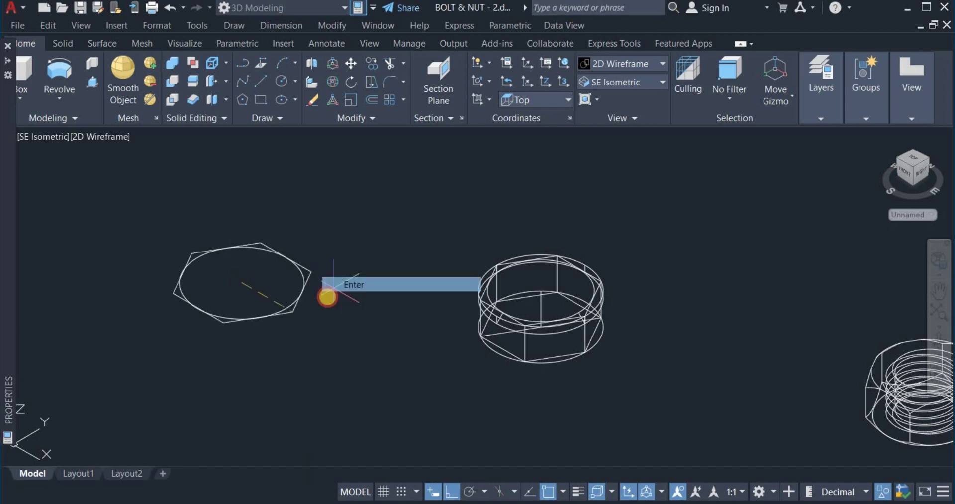
click(285, 309)
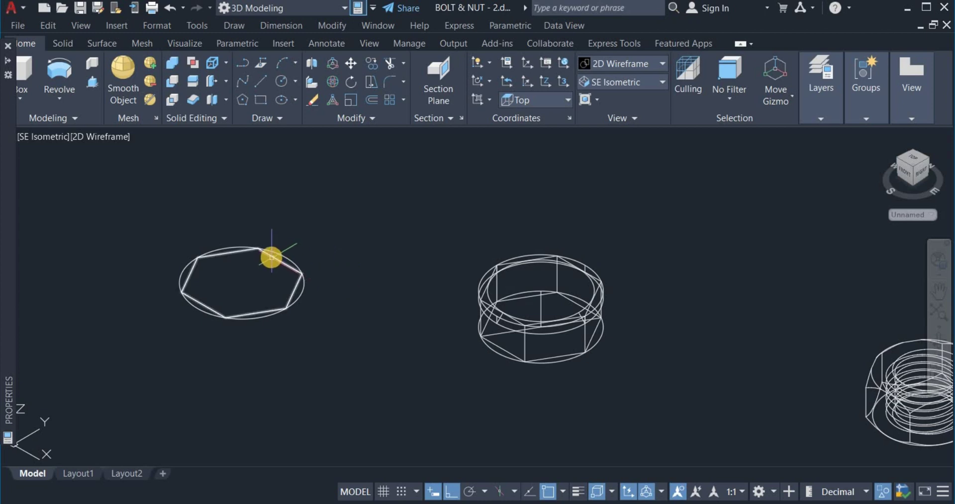
Extrude the new hexagon upward to a height of 12.
mouse_move(271, 257)
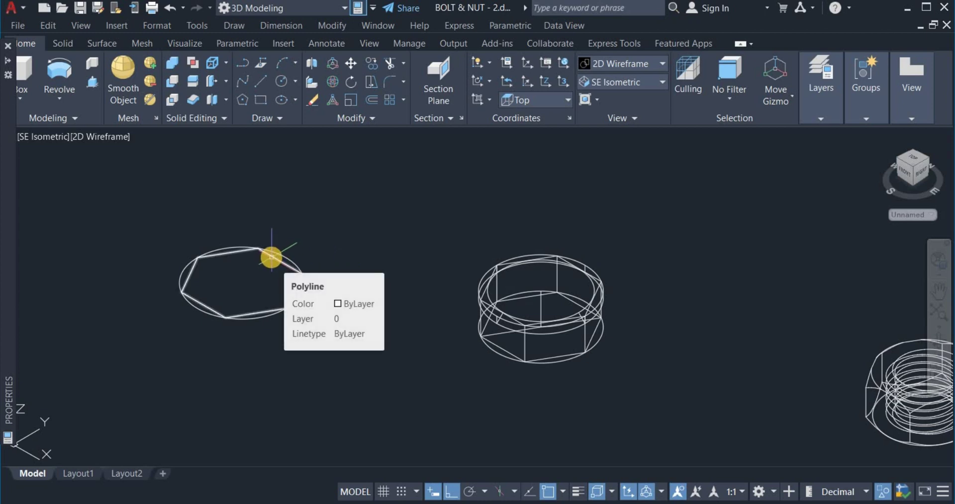
click(56, 97)
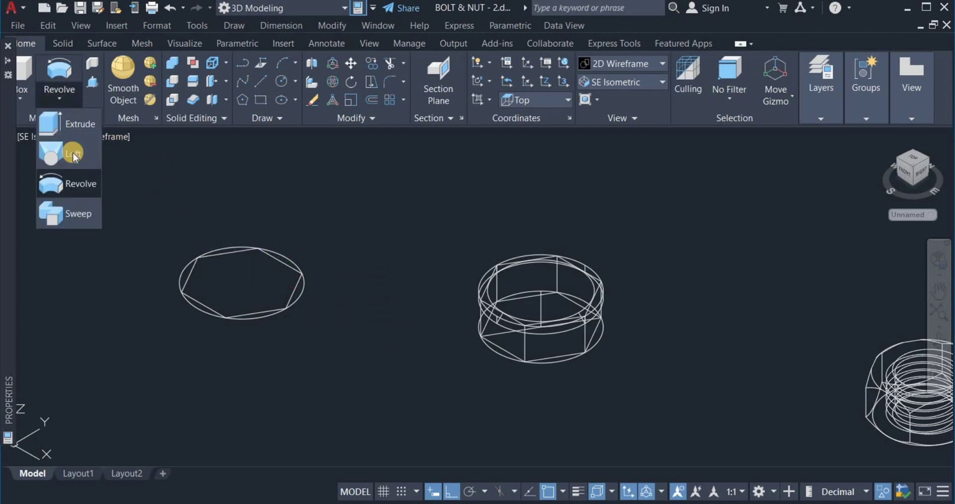
click(63, 124)
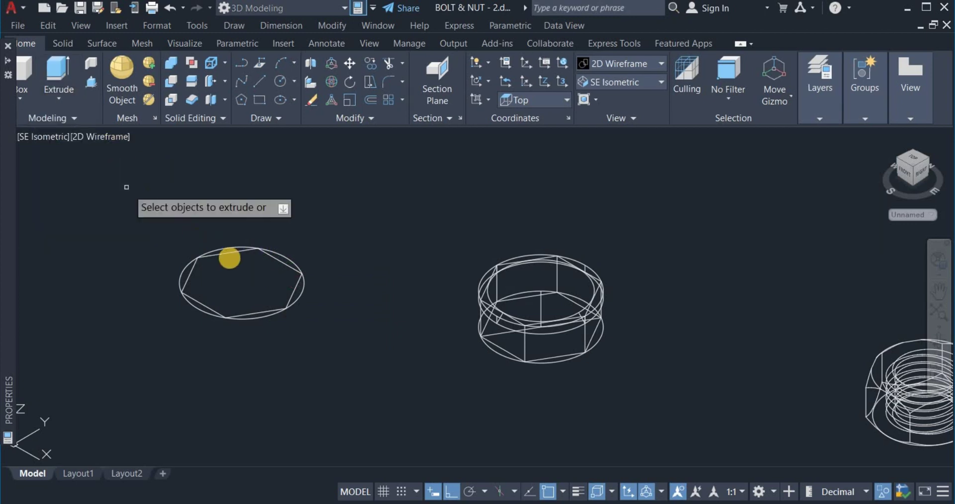
click(256, 313)
right_click(341, 248)
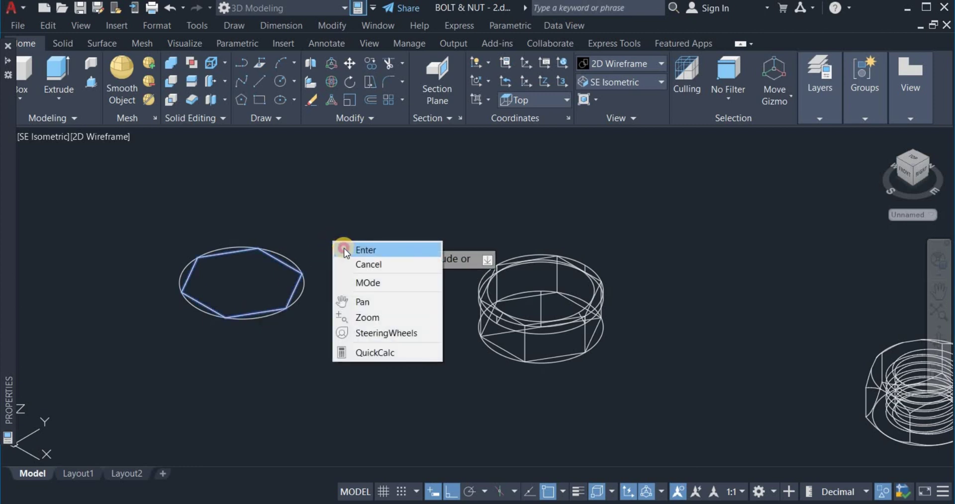
click(351, 250)
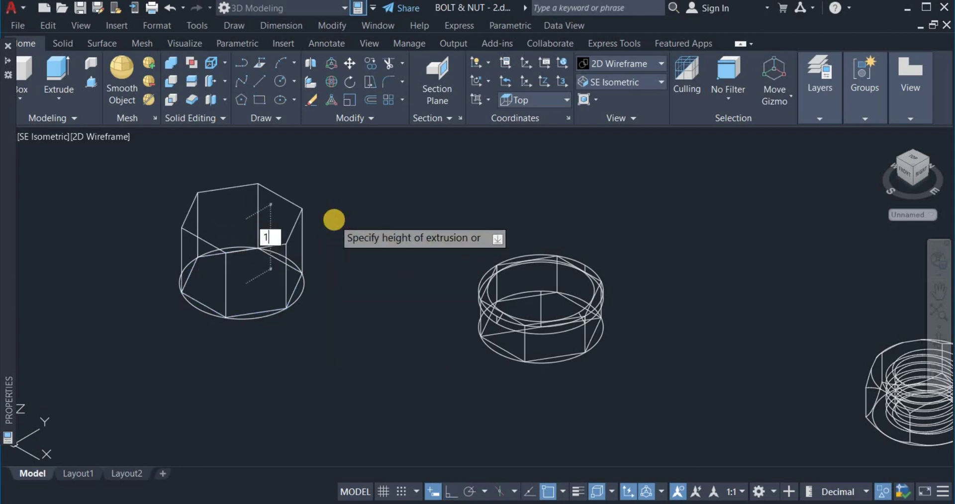
click(334, 220)
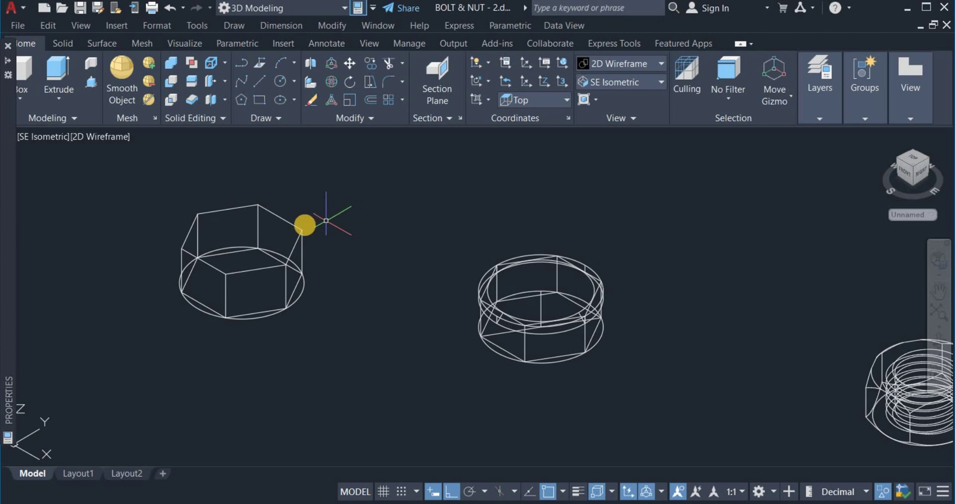
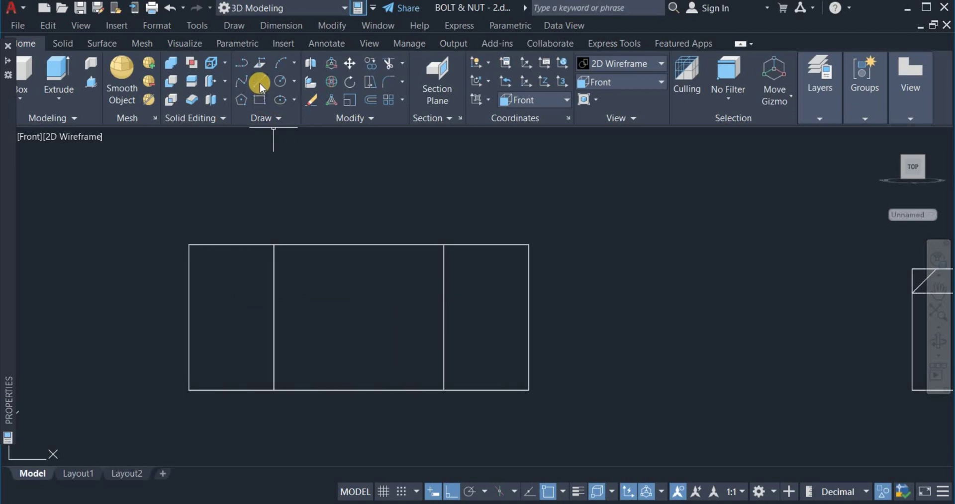
Draw a line 2 units long from the new hexagonal solid's upper-right corner inward along its top edge.
click(260, 83)
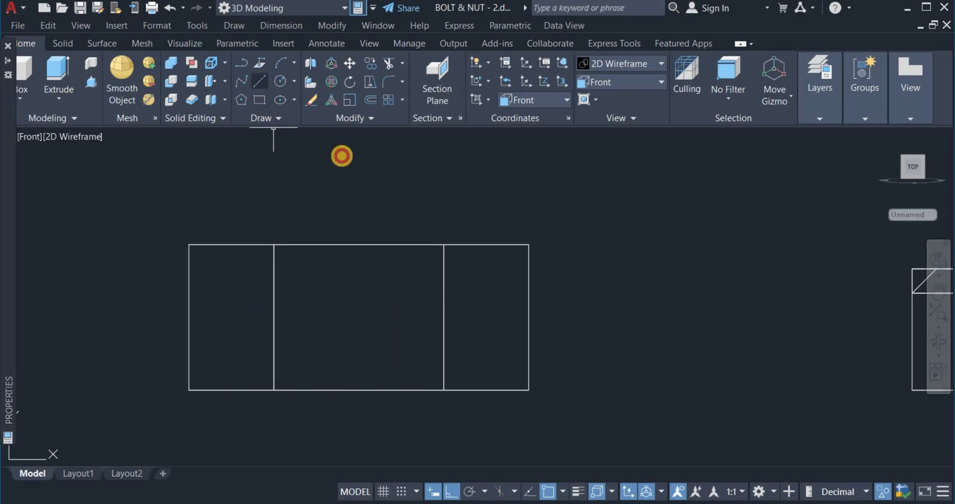
click(528, 244)
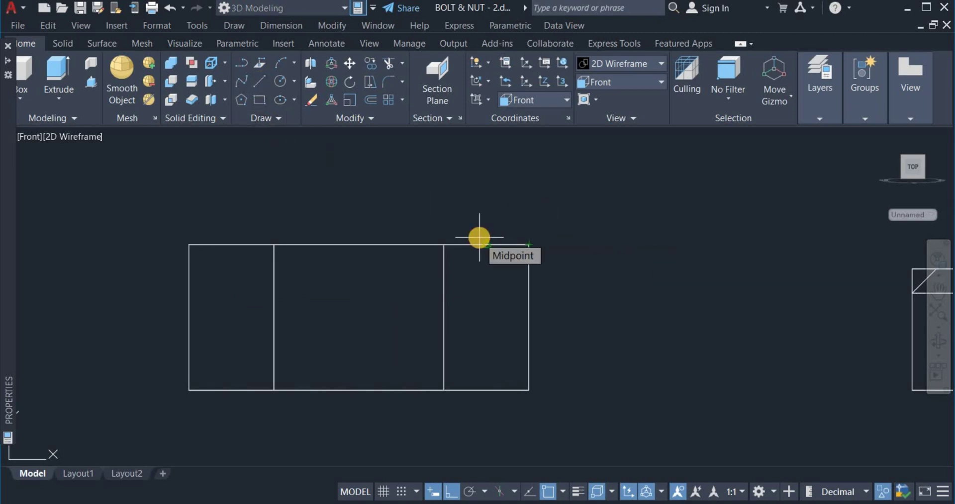
click(480, 239)
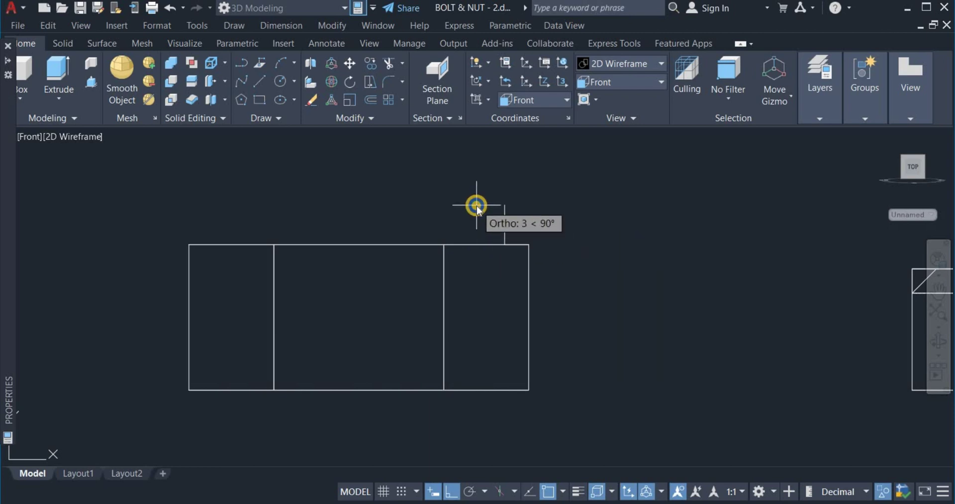
right_click(495, 213)
click(499, 214)
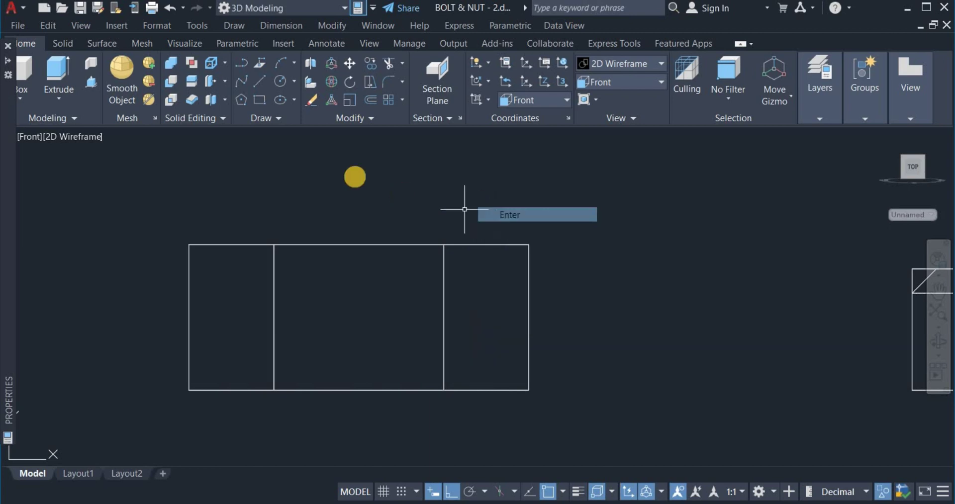
Draw a line 2 units down from the upper-right corner and join it diagonally to the inner end of the top line.
click(257, 86)
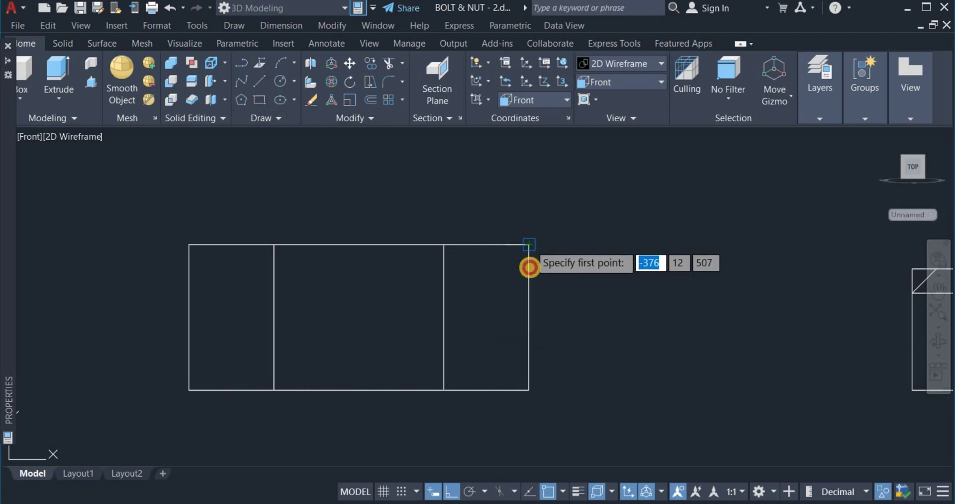
click(530, 268)
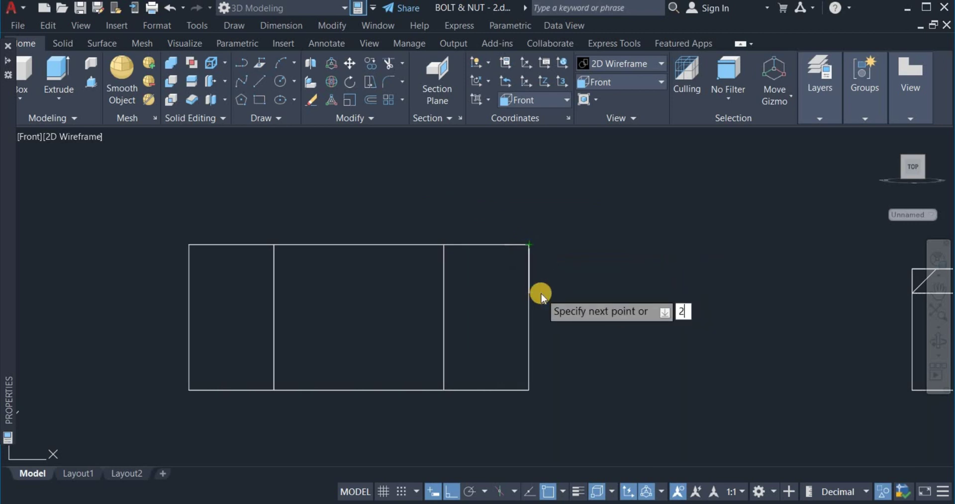
click(504, 245)
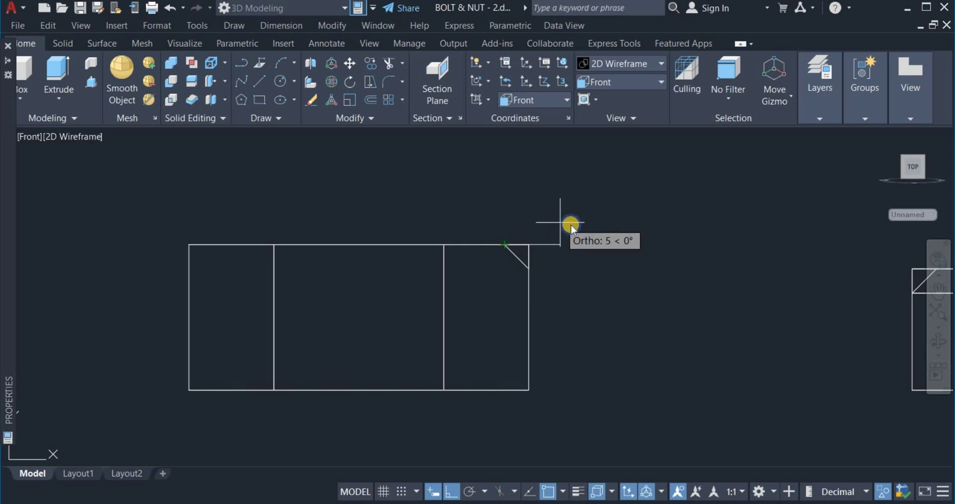
right_click(561, 223)
click(580, 228)
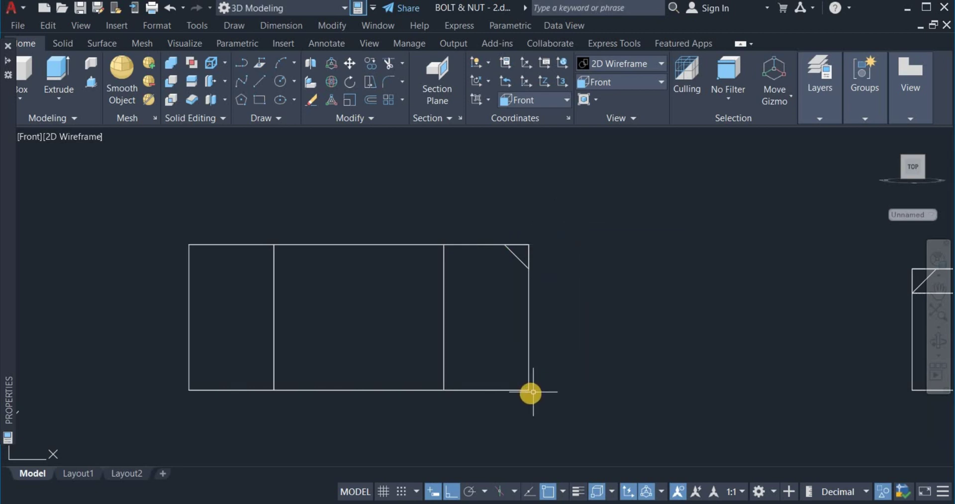
Draw a line 2 units long from the solid's lower-right corner inward along its bottom edge.
click(258, 83)
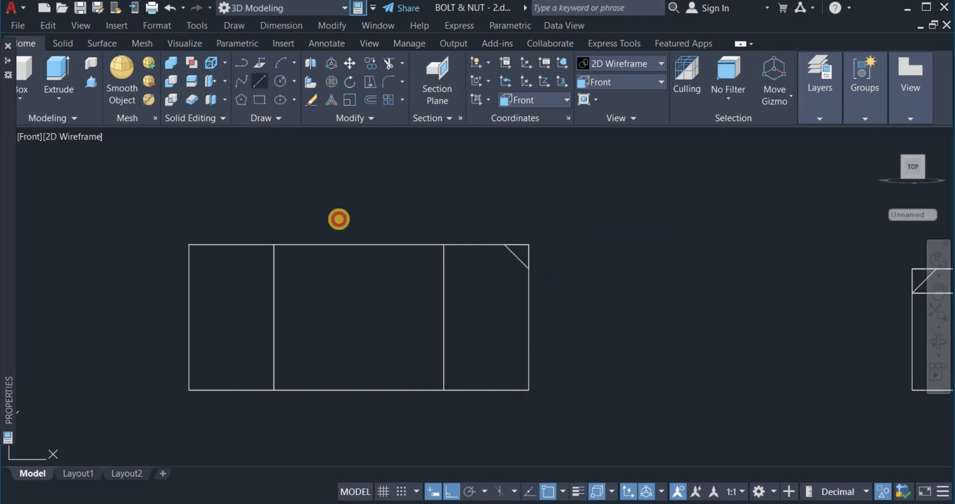
click(529, 388)
text(2)
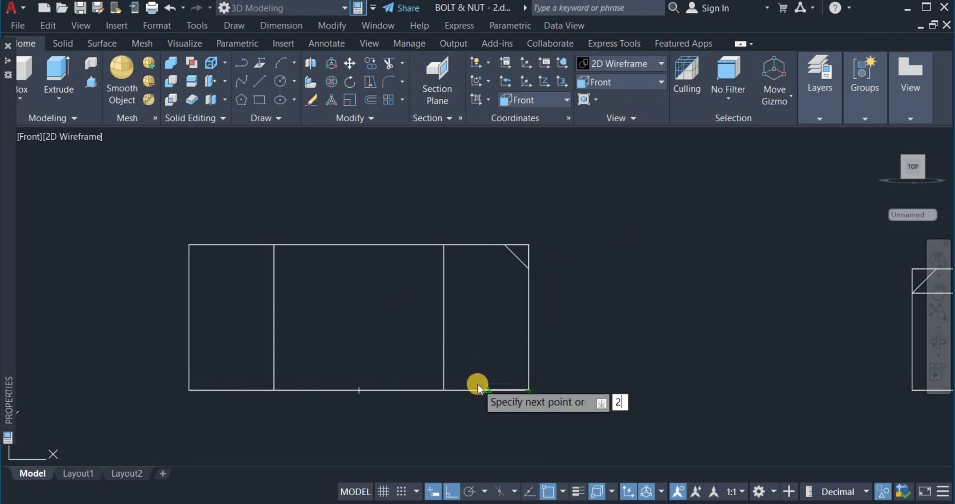
key(Return)
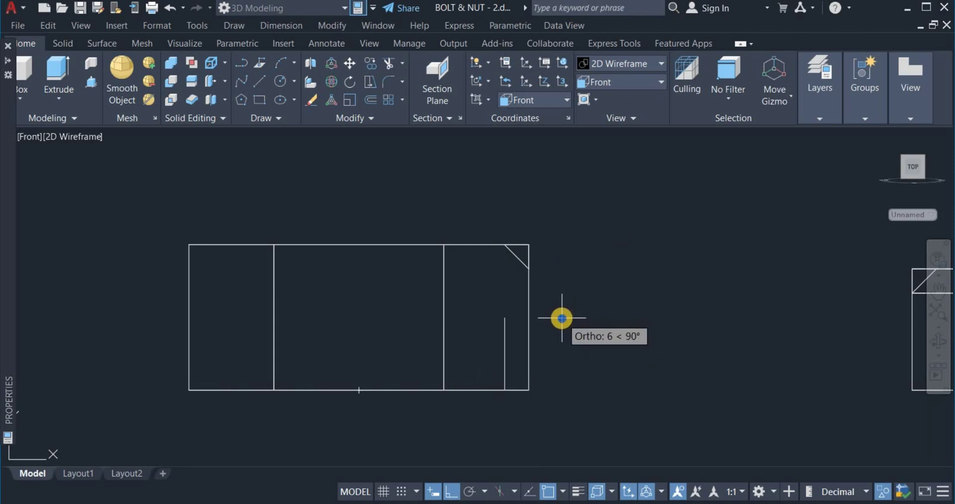
right_click(562, 318)
click(586, 328)
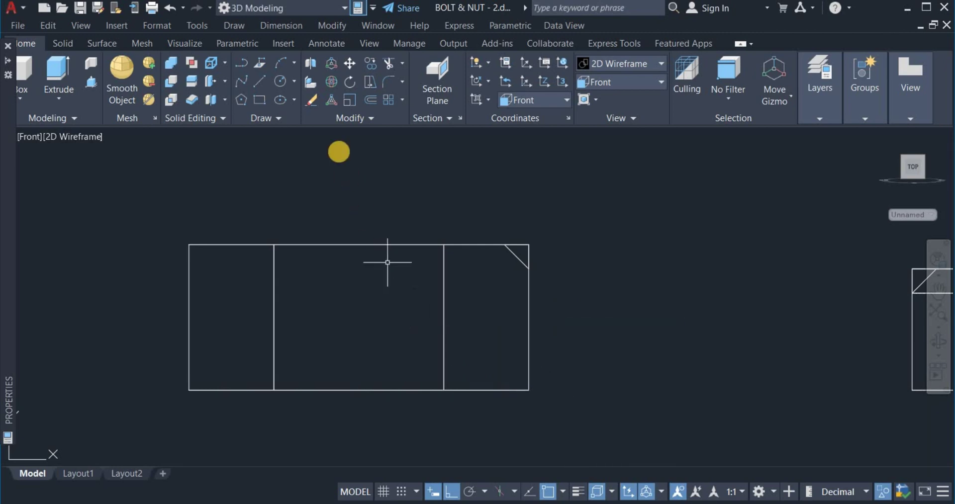
Draw a line 2 units up from the solid's lower-right corner and join it diagonally to the bottom line's inner end.
key(Return)
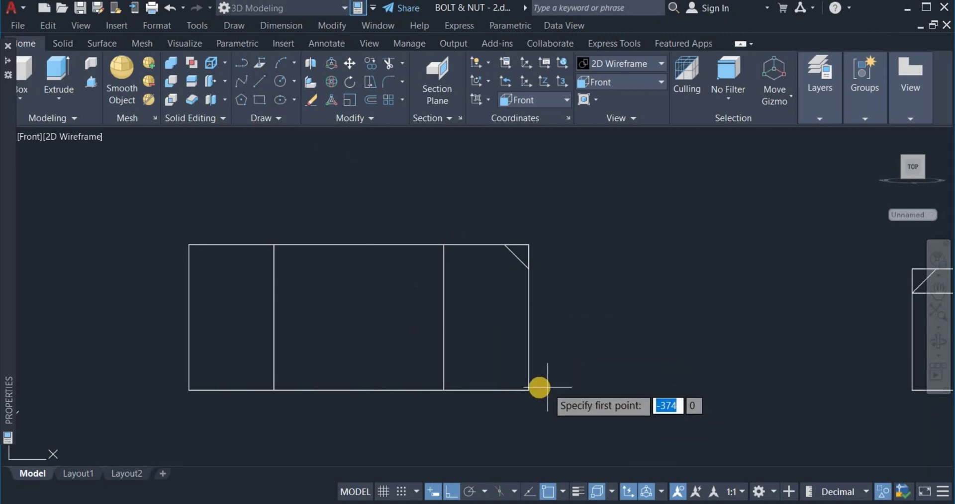
click(527, 391)
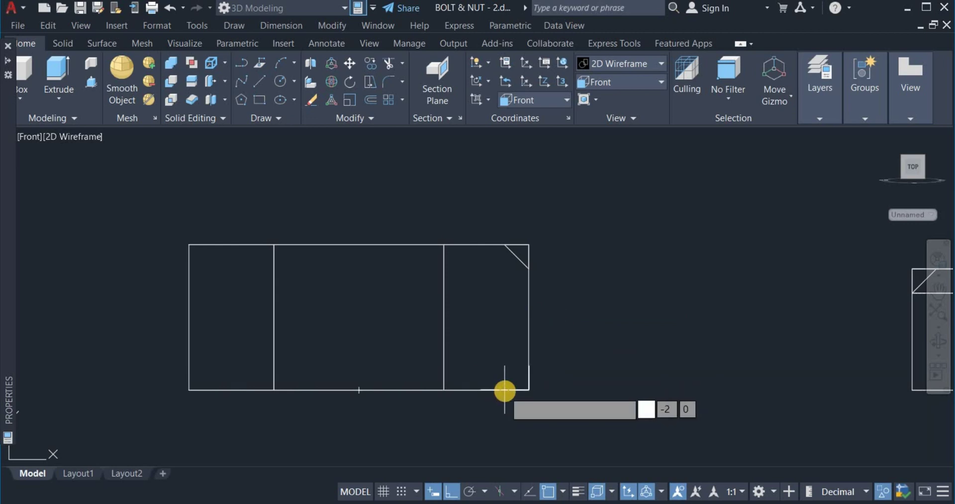
click(505, 391)
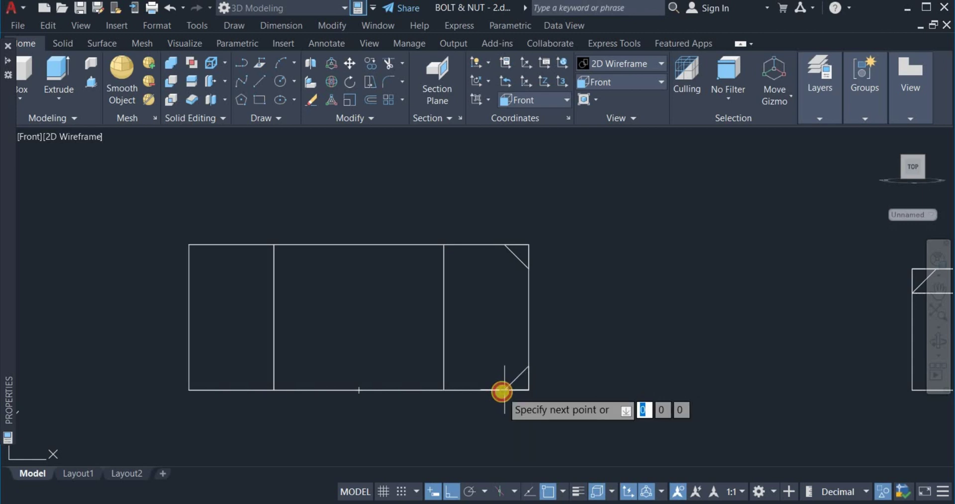
right_click(611, 344)
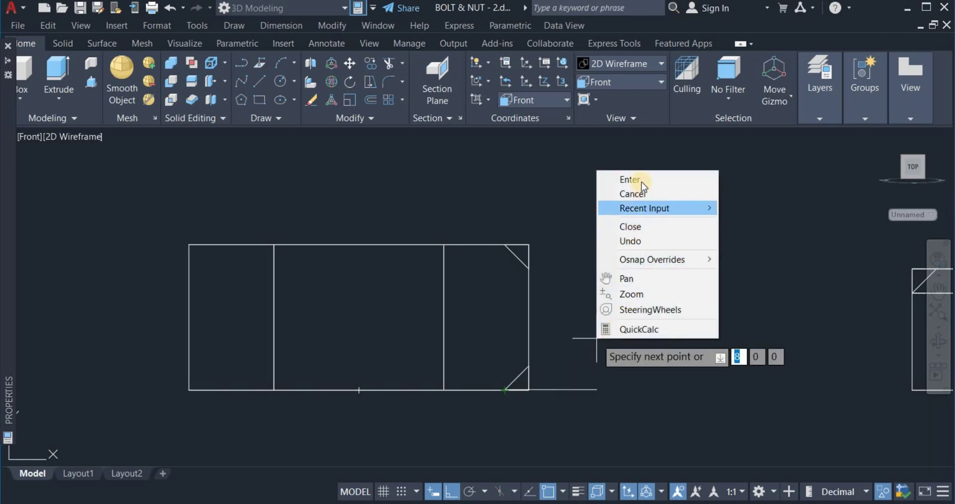
key(Escape)
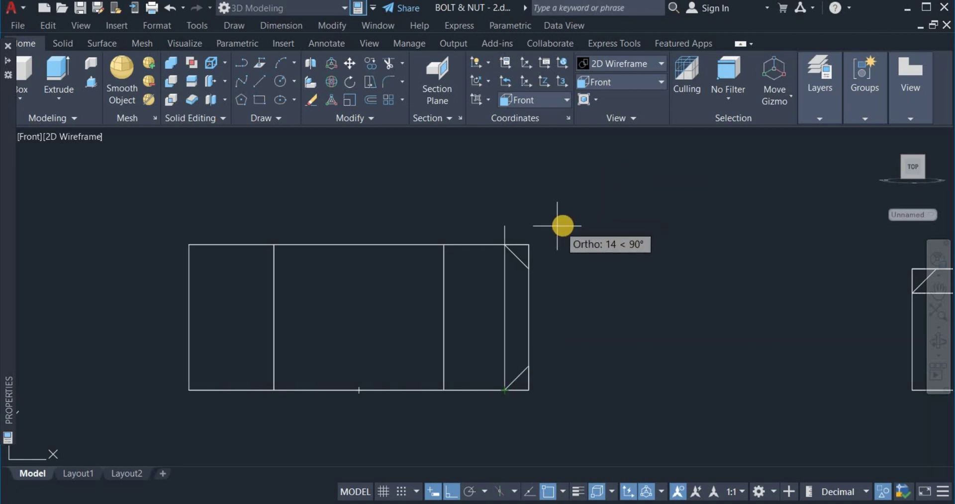
right_click(576, 243)
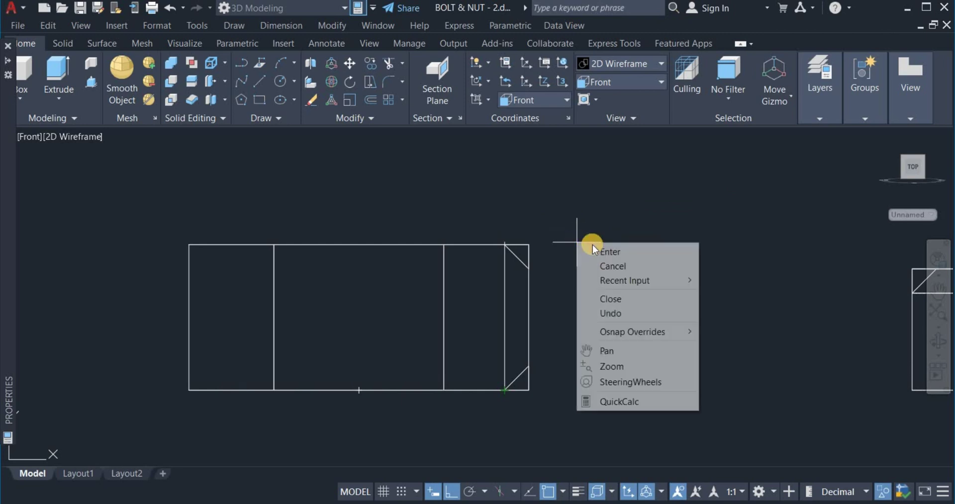
click(613, 266)
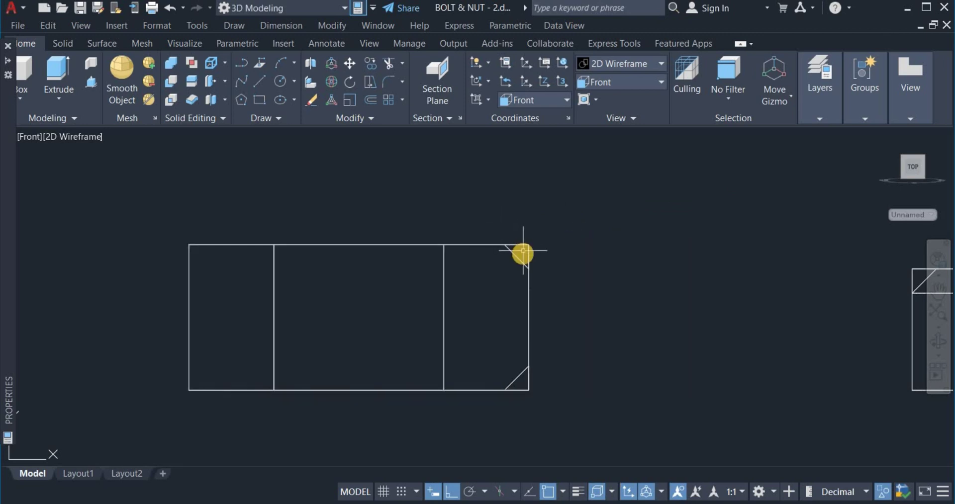
Join the lines at the solid's upper-right and lower-right corners into two closed triangular profiles.
click(498, 224)
click(575, 412)
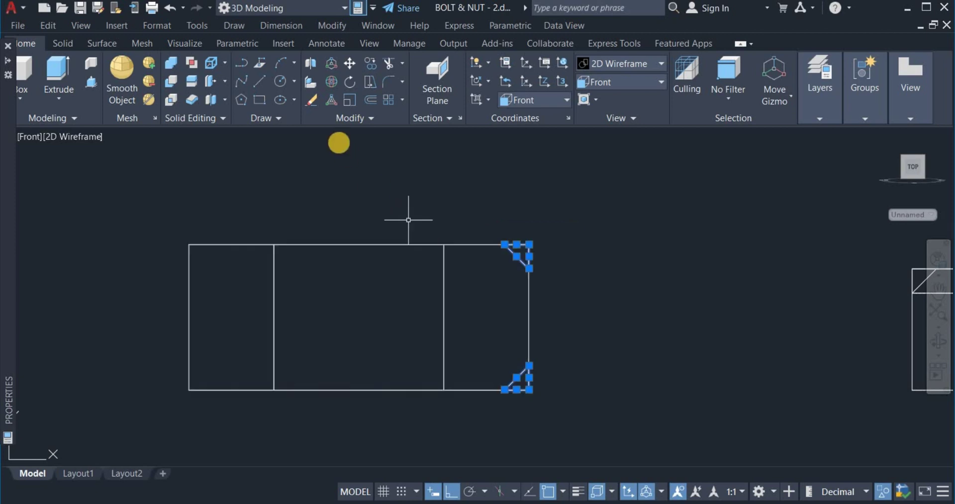
click(338, 119)
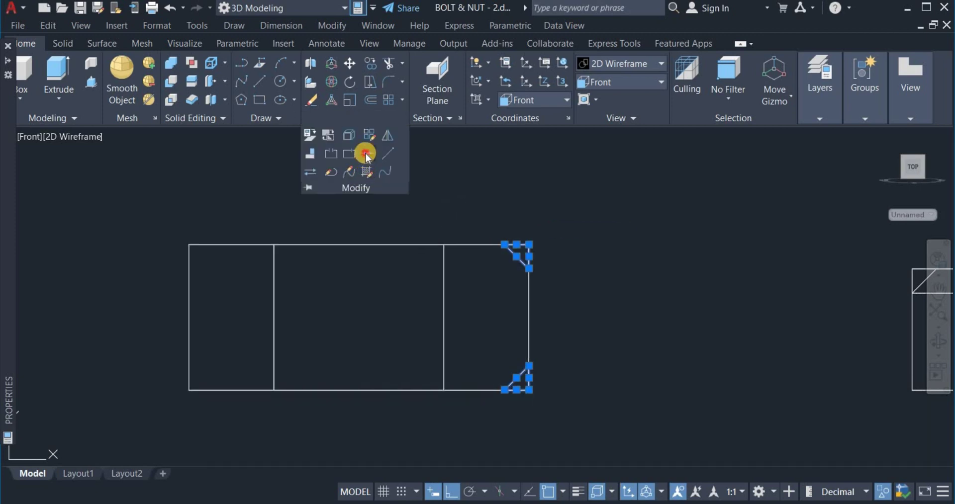
click(366, 155)
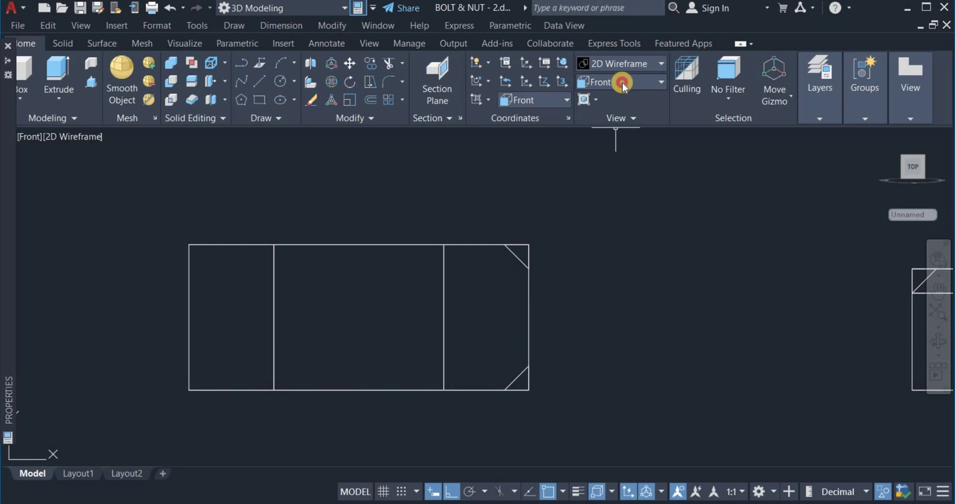
Switch the model to the SE Isometric view.
click(622, 82)
click(629, 203)
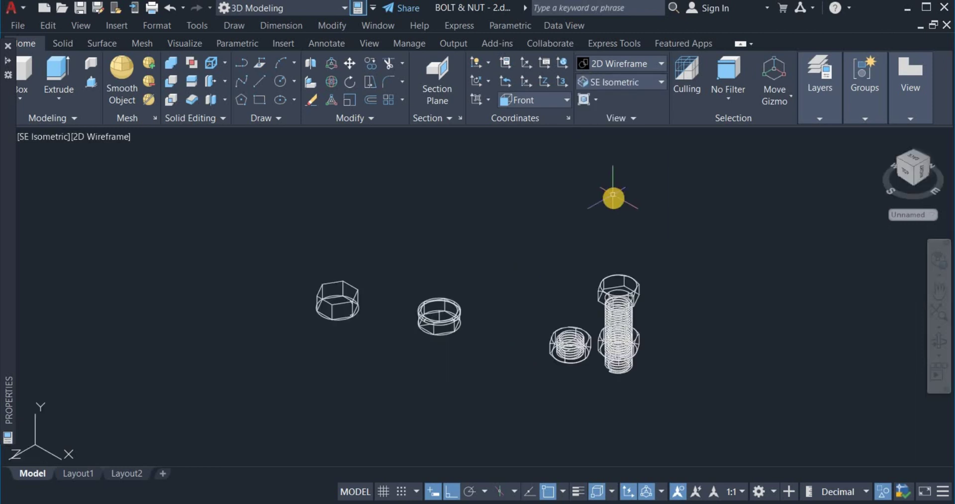
scroll(338, 298, up, 6)
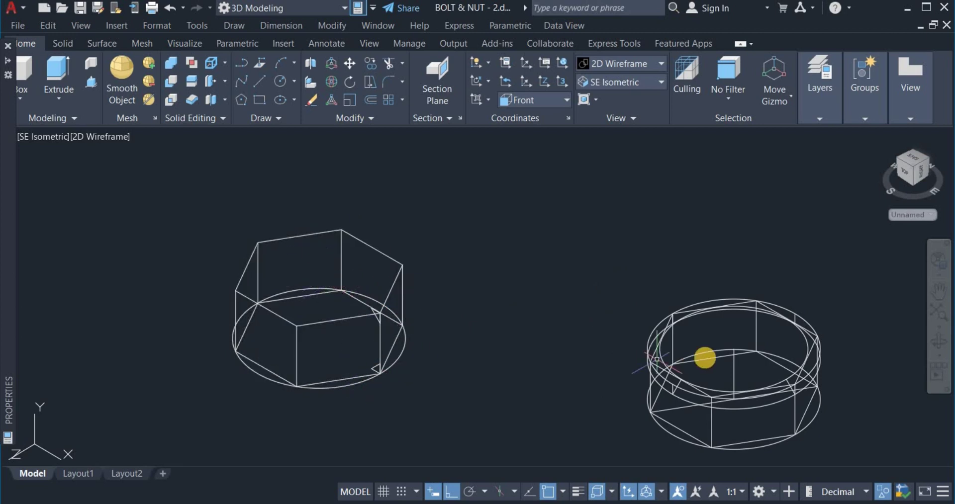
Revolve both triangular profiles 360 degrees about the vertical axis through the centre of the 12-high hexagonal solid.
click(58, 100)
click(60, 184)
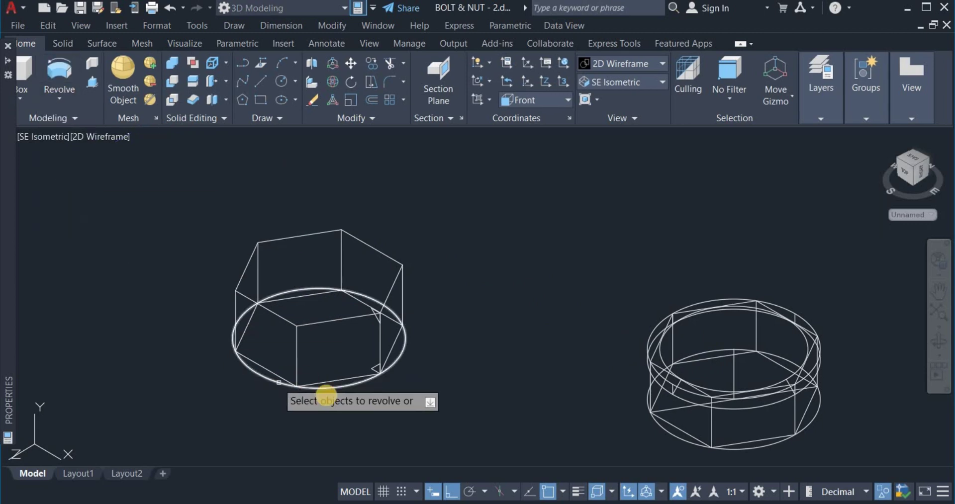
scroll(329, 395, up, 4)
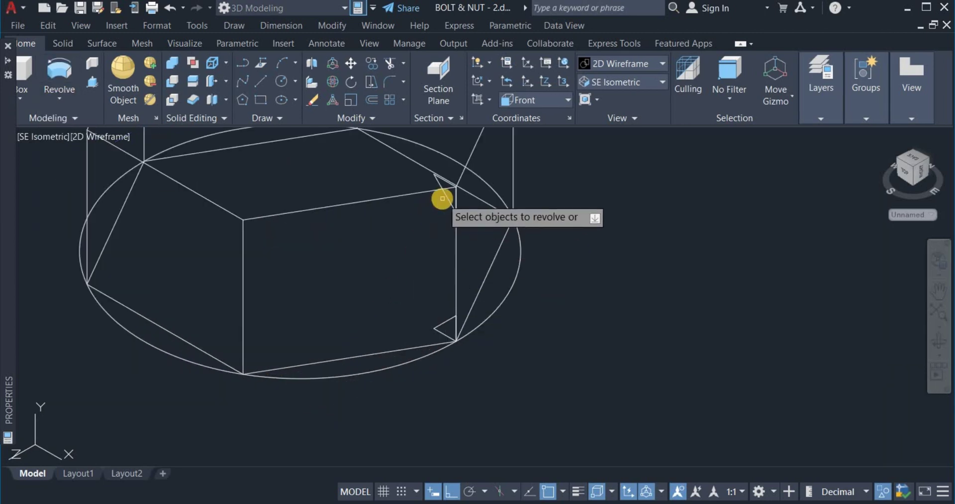
click(445, 195)
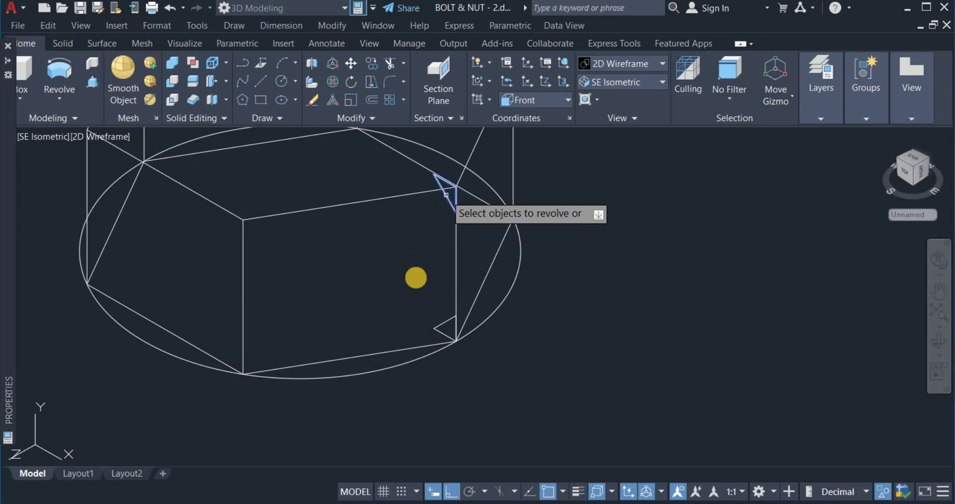
click(438, 322)
right_click(575, 363)
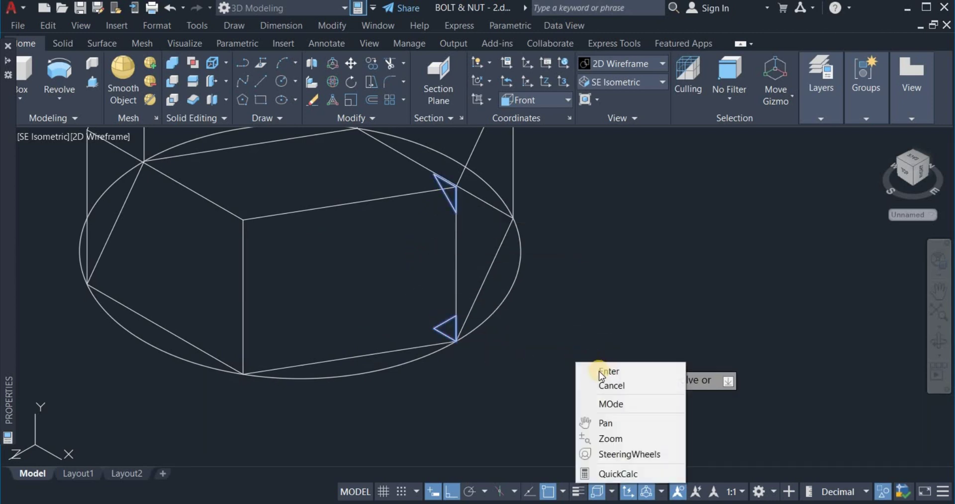
click(599, 371)
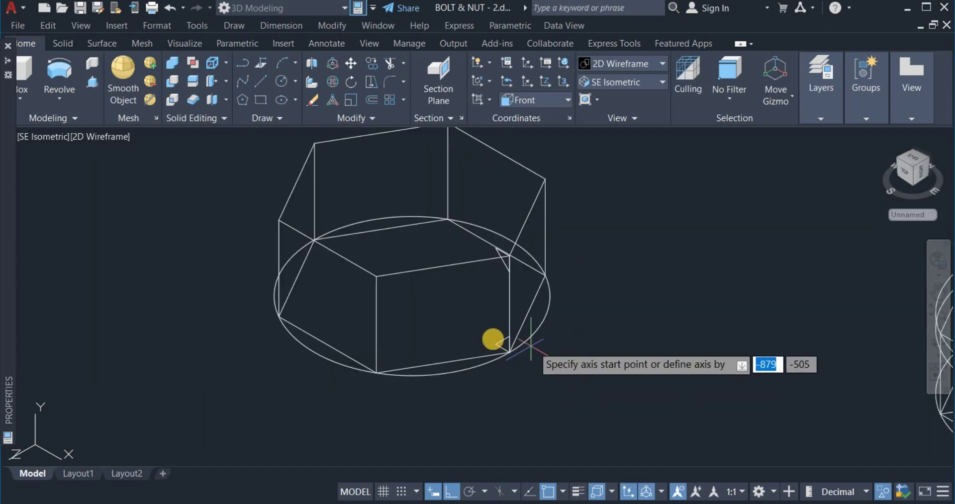
click(412, 295)
click(408, 219)
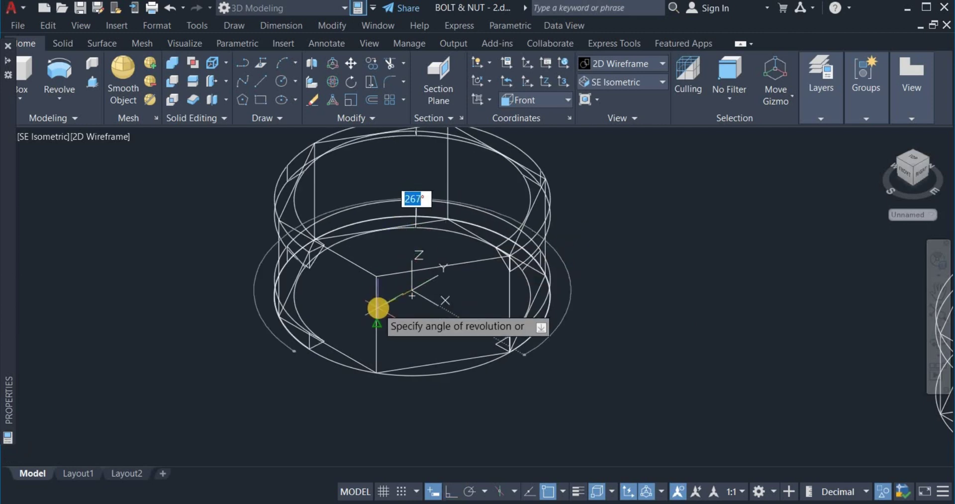
text(360)
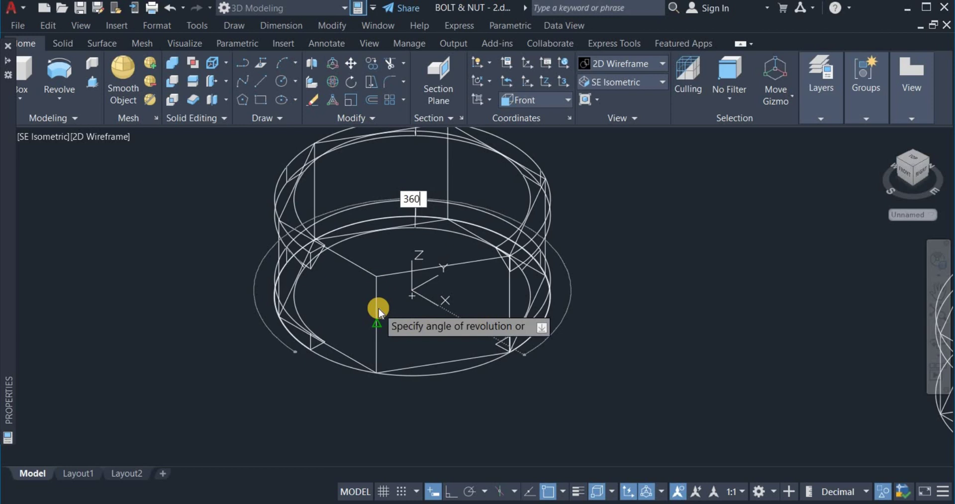
key(Return)
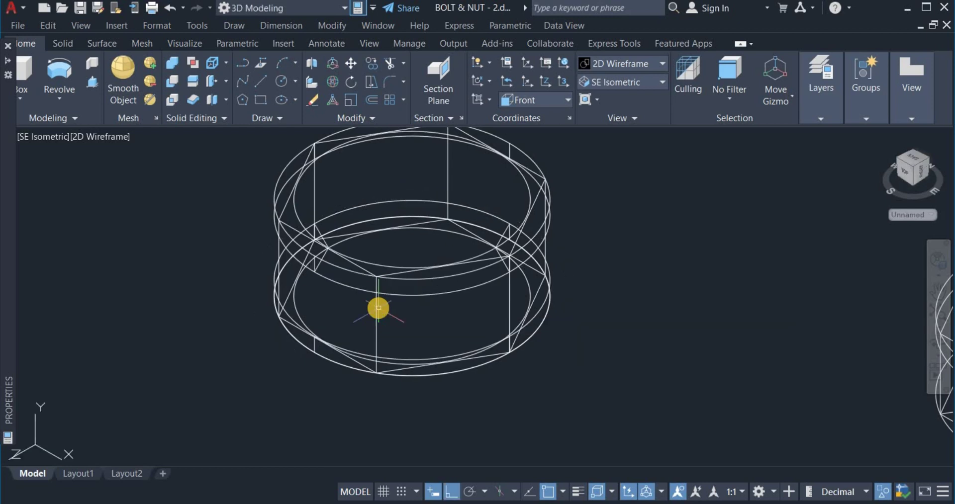
Subtract the two revolved rings from the 12-high hexagonal nut solid to chamfer its top and bottom edges.
scroll(532, 293, down, 4)
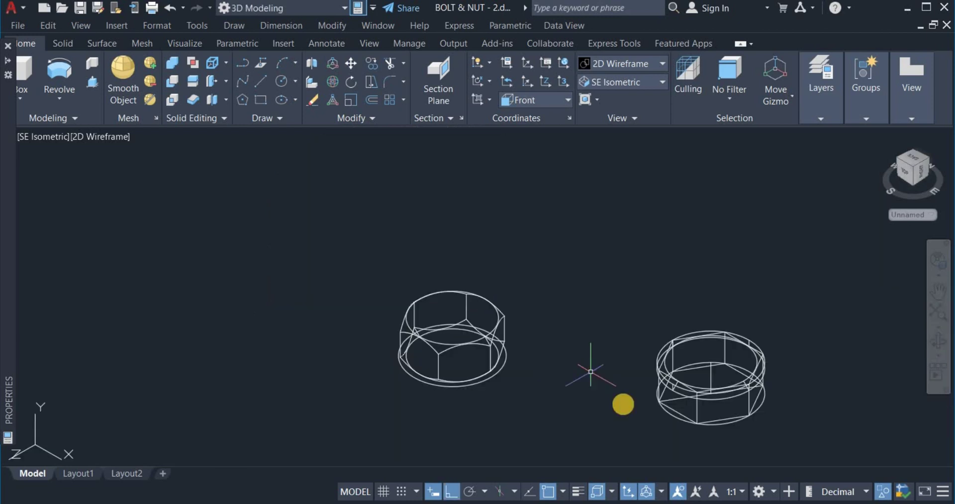
scroll(808, 421, up, 2)
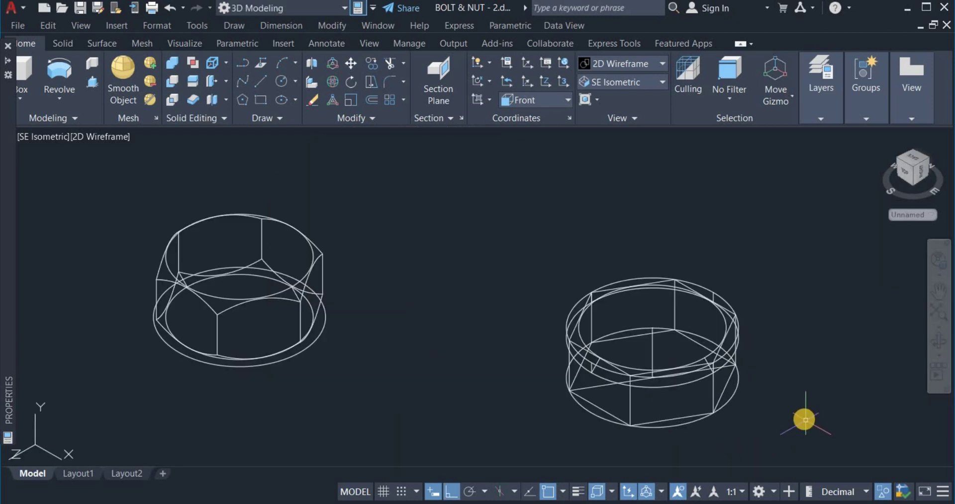
scroll(804, 419, up, 3)
scroll(764, 372, down, 6)
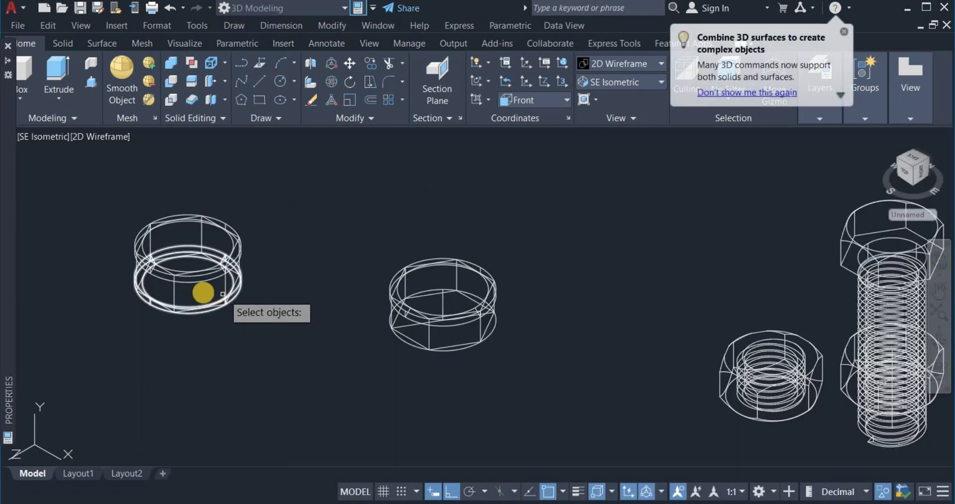
click(174, 295)
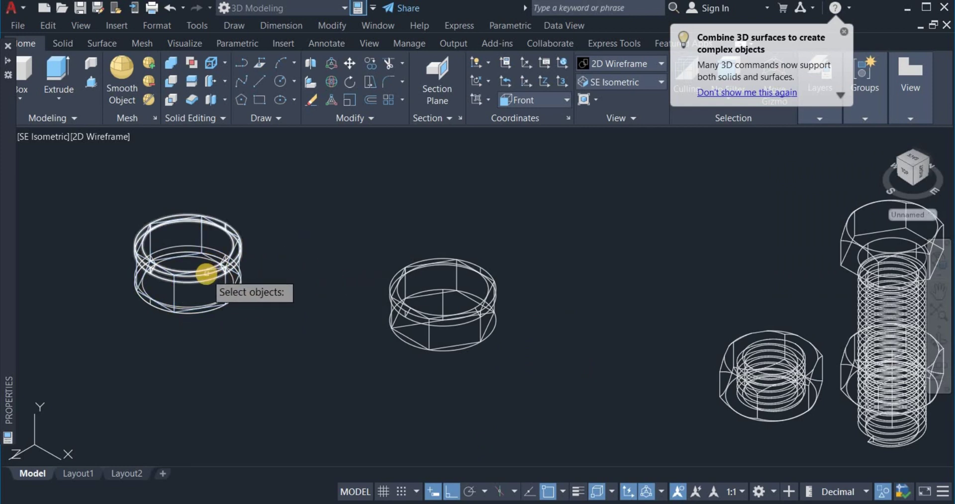
click(200, 309)
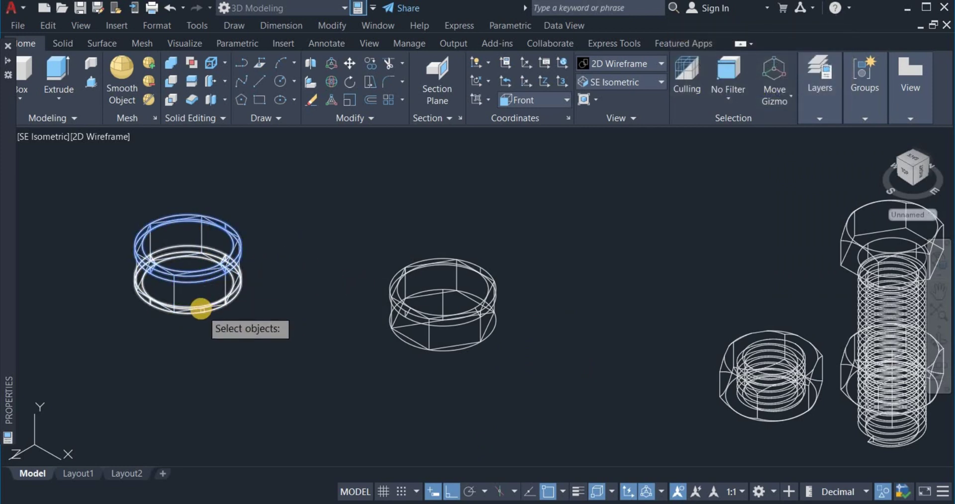
right_click(290, 277)
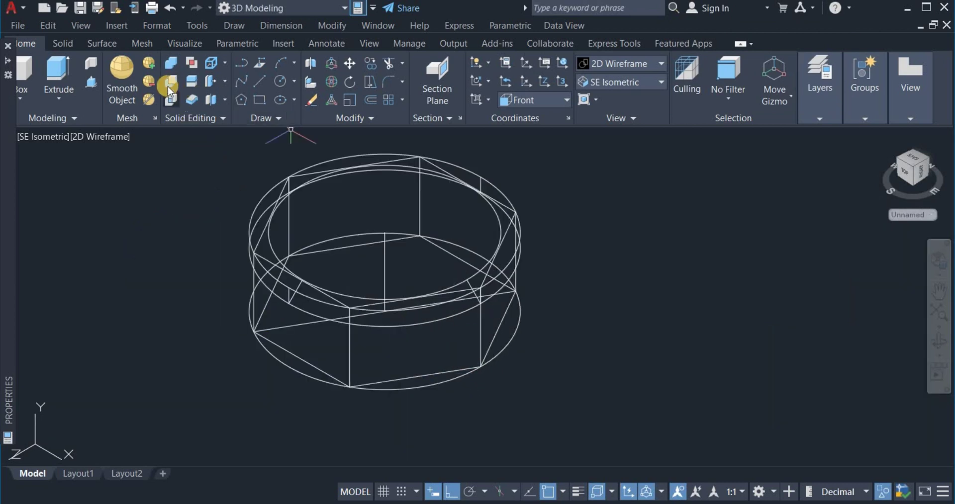
Subtract the revolved ring from the bolt head's hexagonal solid to chamfer its top edge.
click(168, 82)
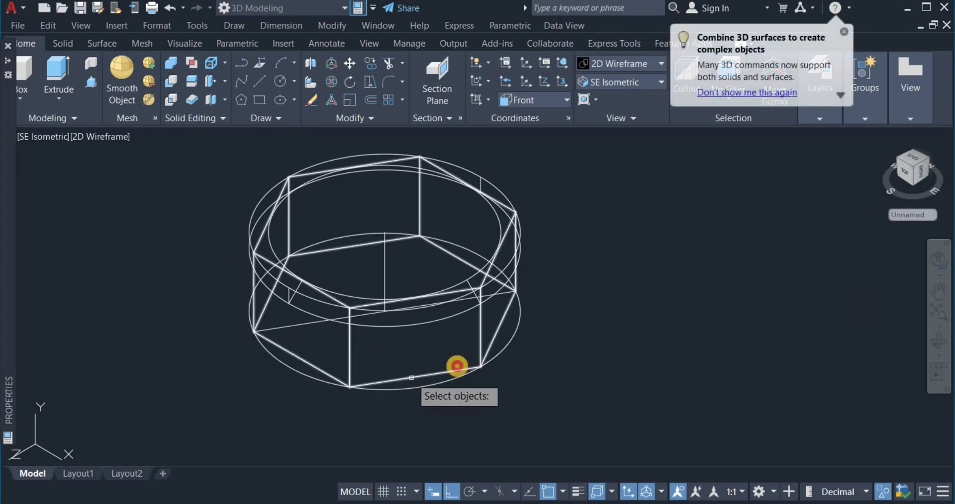
click(415, 323)
click(377, 334)
click(377, 334)
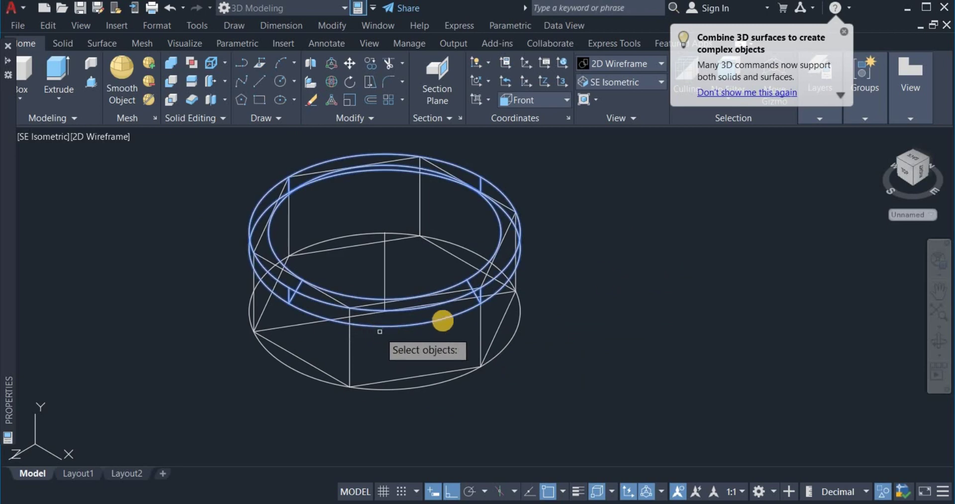
key(Return)
scroll(385, 364, down, 6)
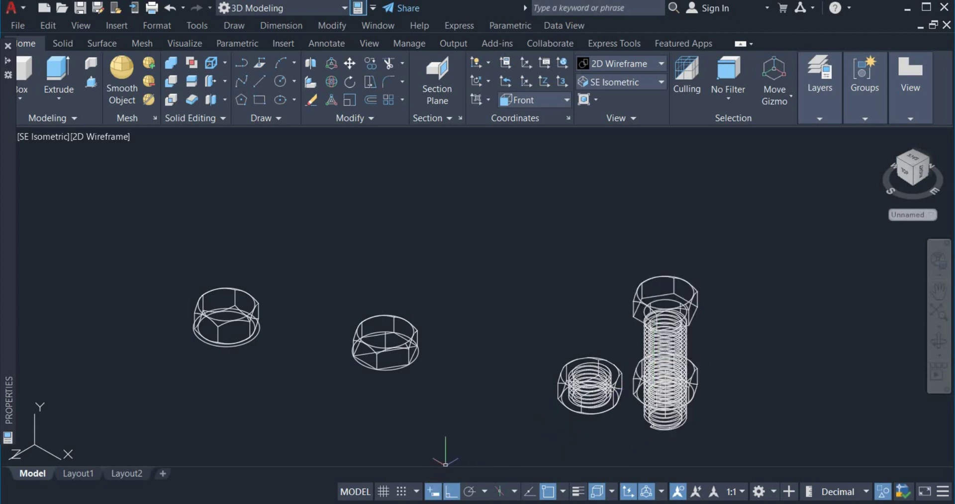
Switch to the reference image Screenshot (64).png, examine the bolt's shank and thread dimensions, and return to the drawing.
click(529, 480)
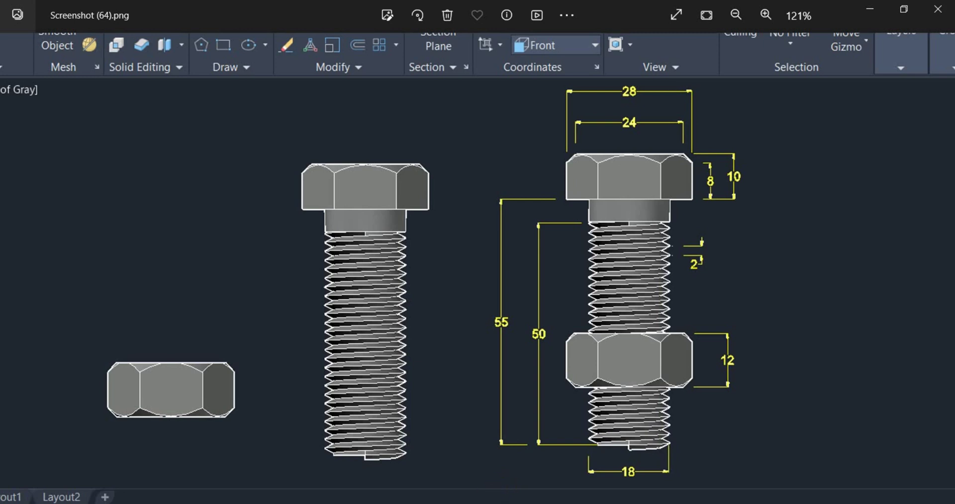
mouse_move(454, 502)
key(alt+Tab)
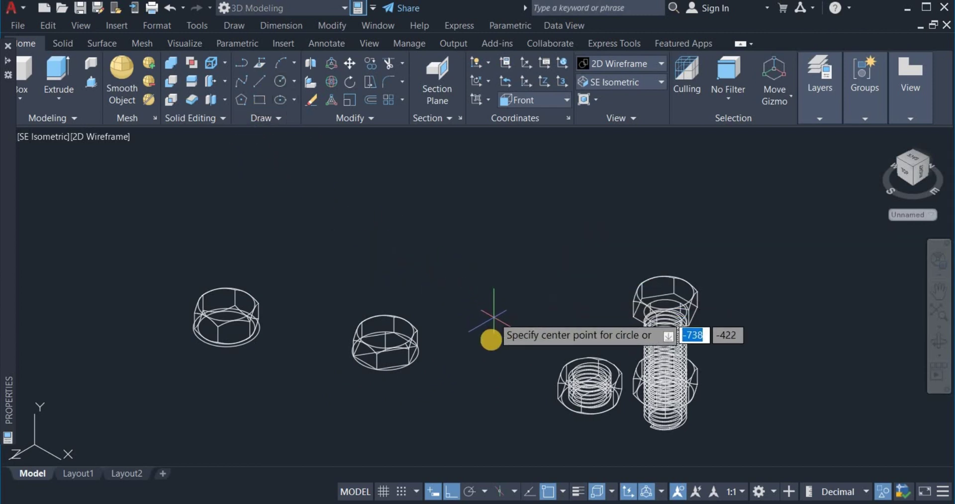
Set the coordinate system to the Top orientation.
click(485, 401)
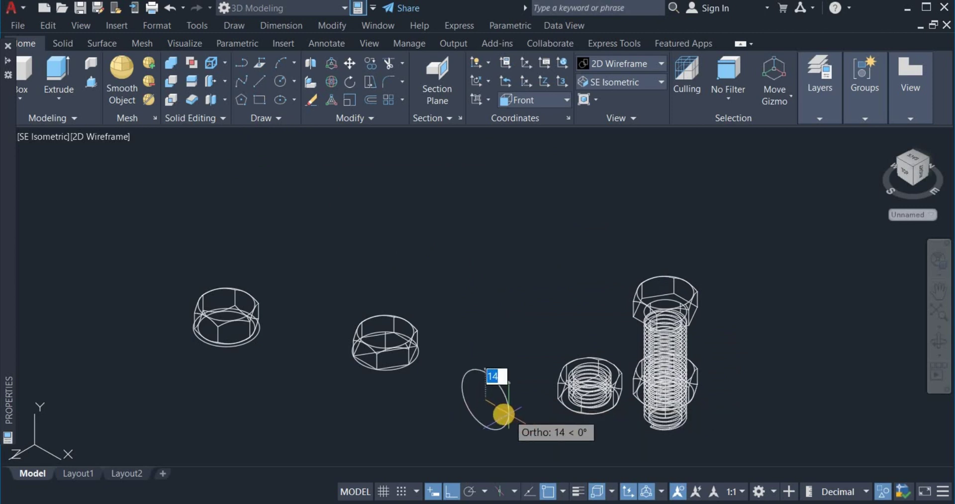
key(Escape)
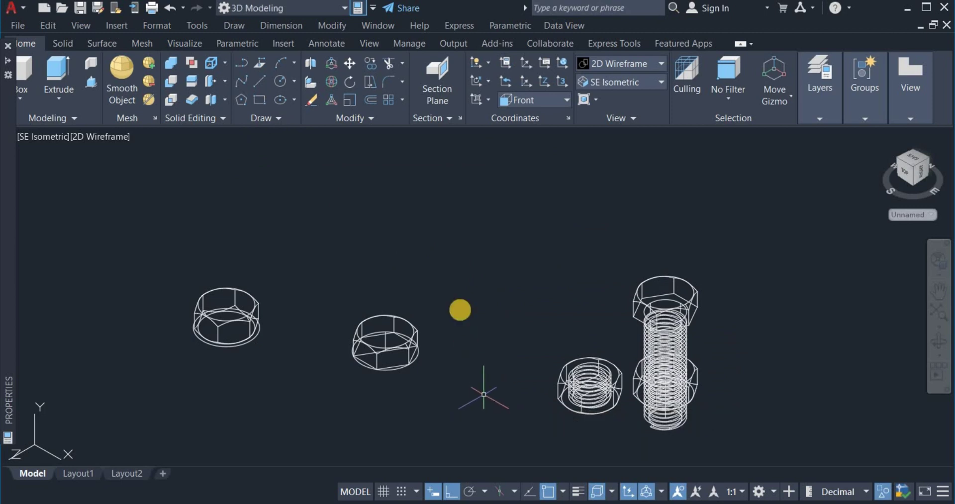
click(522, 100)
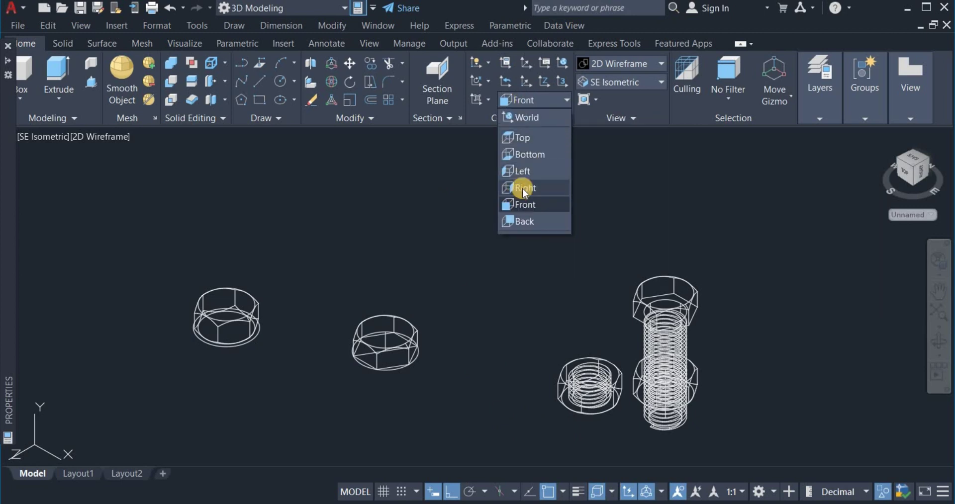
click(533, 141)
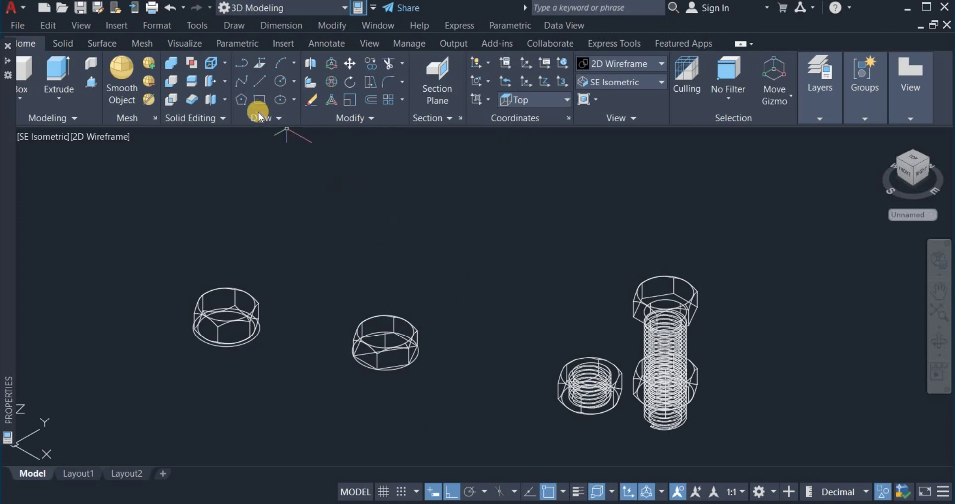
Draw a circle of diameter 14 in the empty space between the plain hex solids and the finished threaded nut.
click(278, 80)
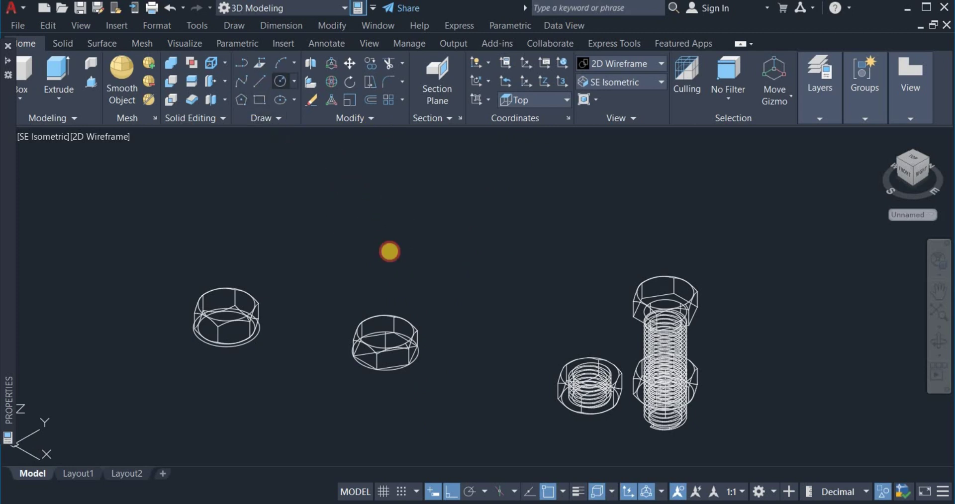
click(472, 399)
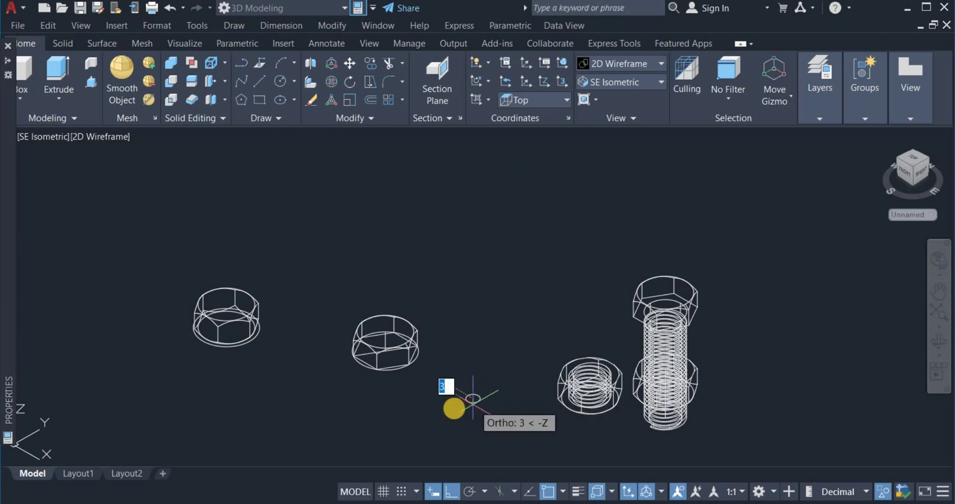
right_click(450, 411)
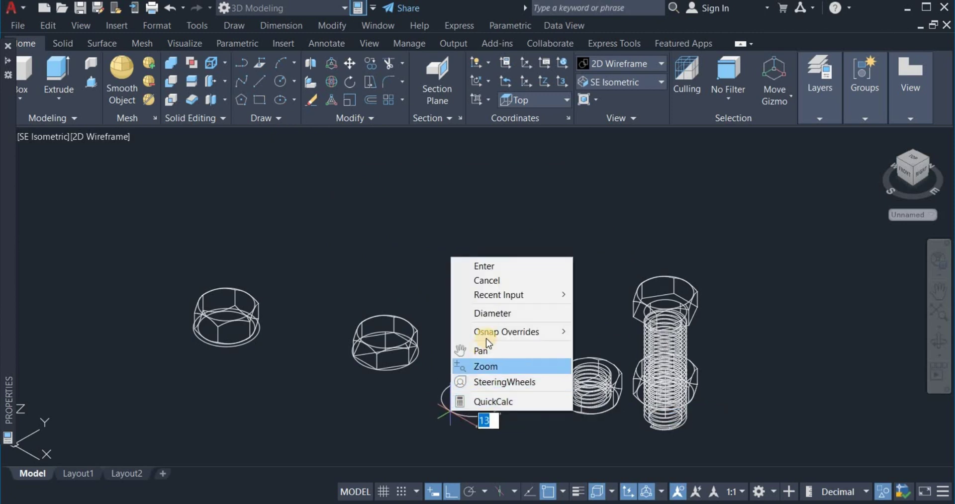
click(494, 313)
text(1)
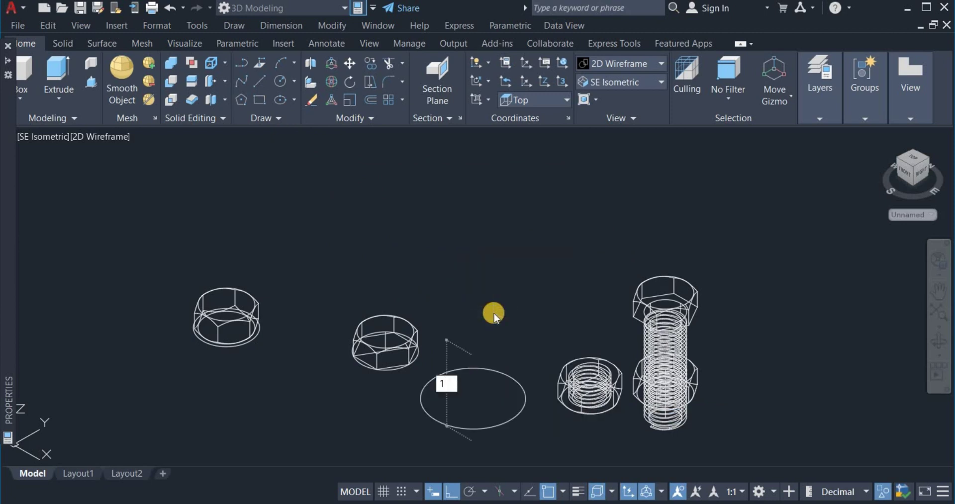
text(4)
key(Return)
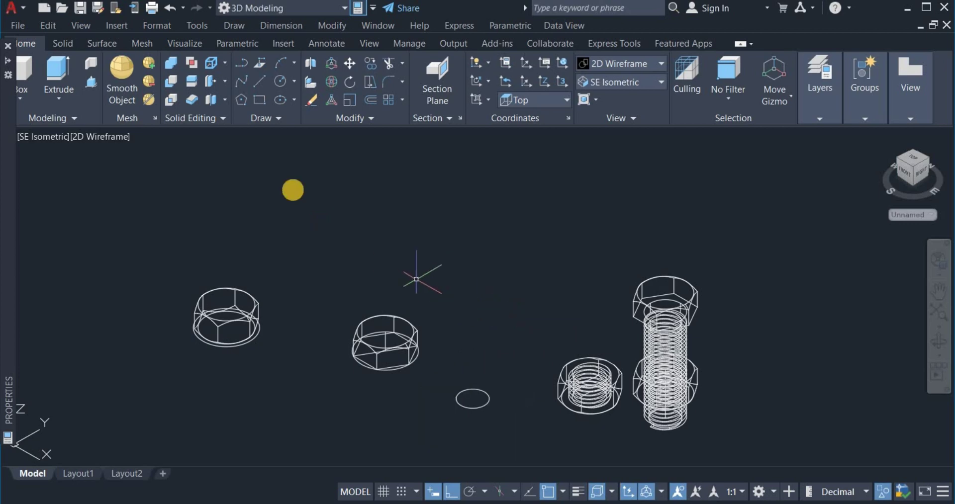
Draw a concentric circle of diameter 18 around the 14 diameter circle.
click(274, 78)
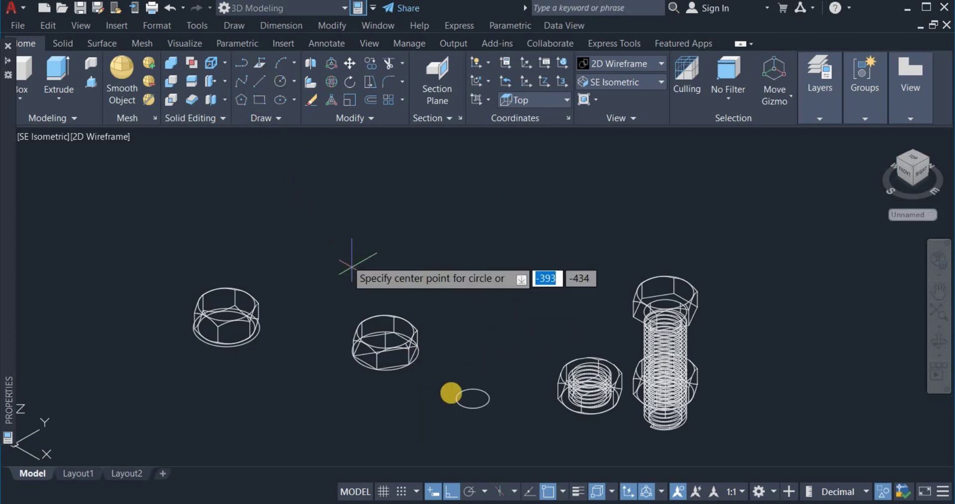
scroll(476, 411, up, 4)
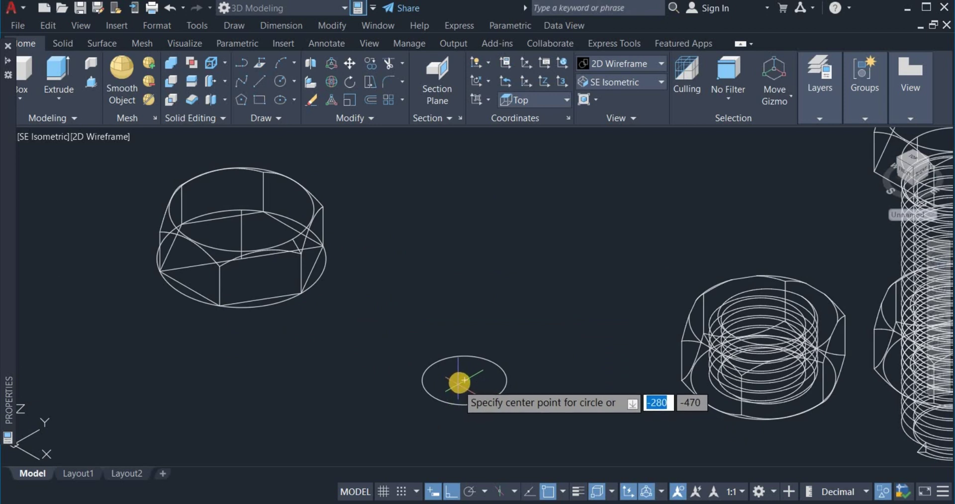
click(461, 381)
right_click(513, 343)
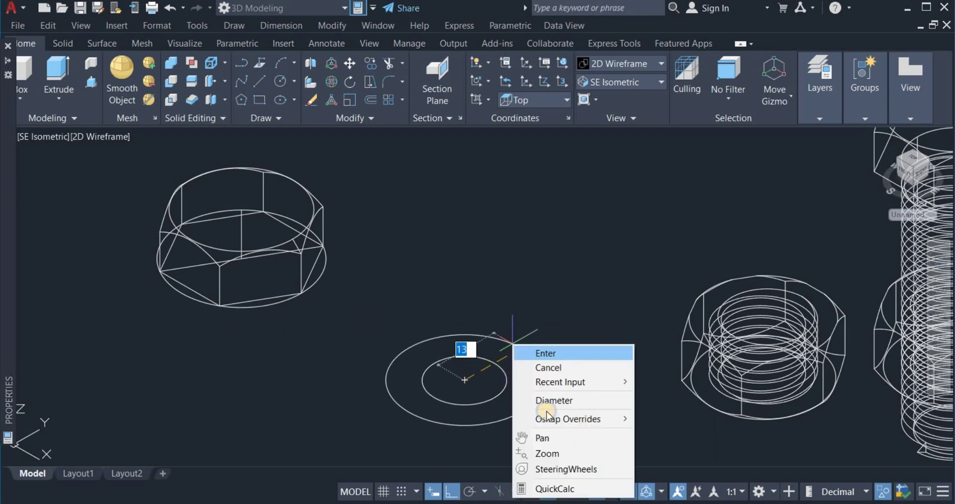
click(552, 401)
text(1)
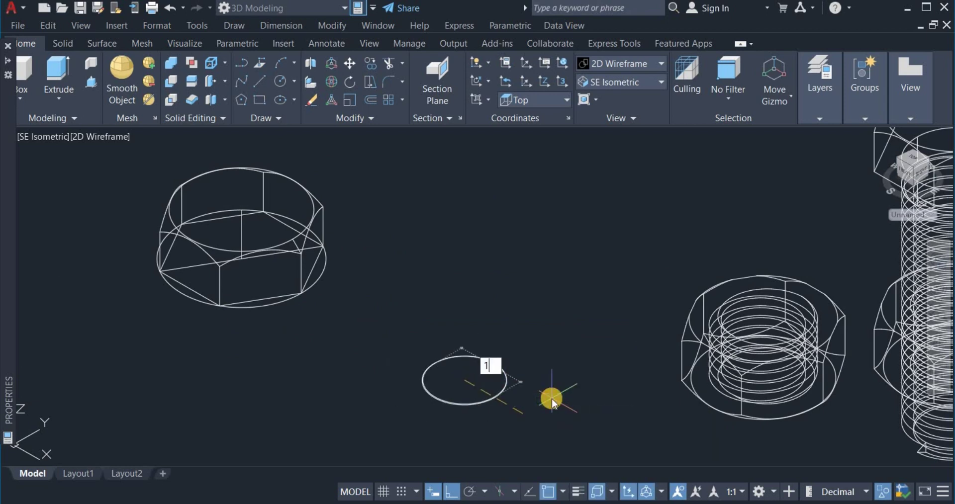
text(.5)
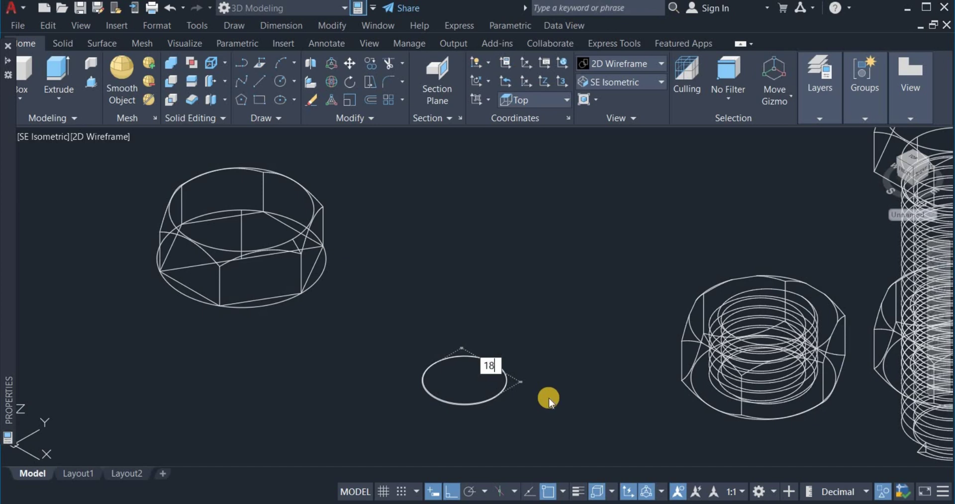
key(Return)
scroll(543, 371, down, 2)
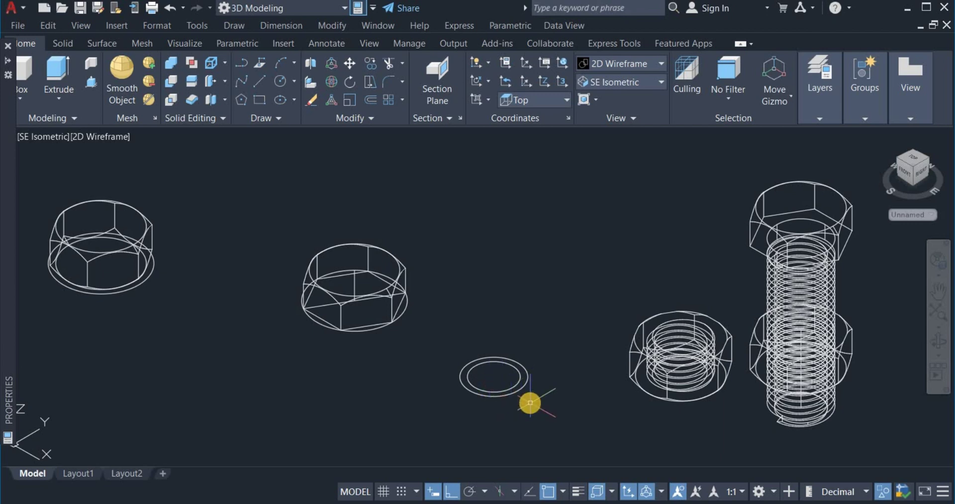
Draw a line along the Y axis from the circles' shared centre to the outer circle.
scroll(530, 403, up, 2)
click(263, 82)
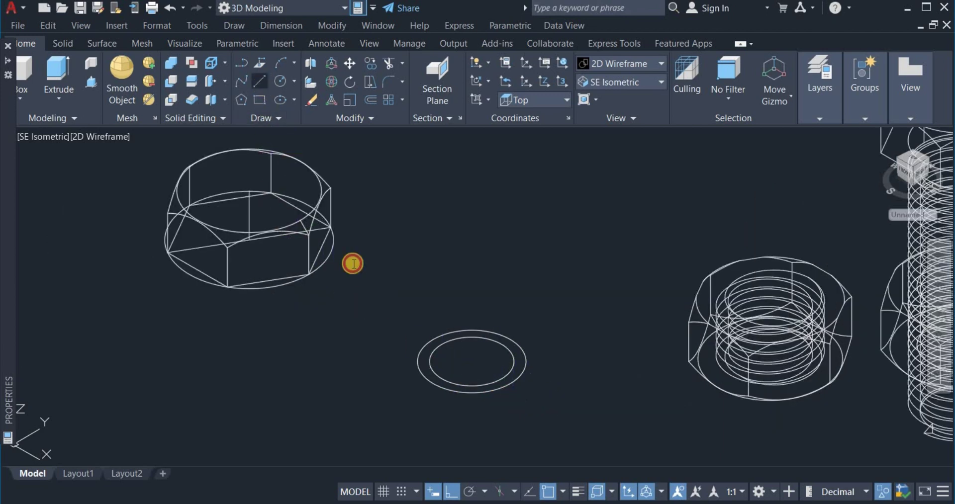
click(471, 362)
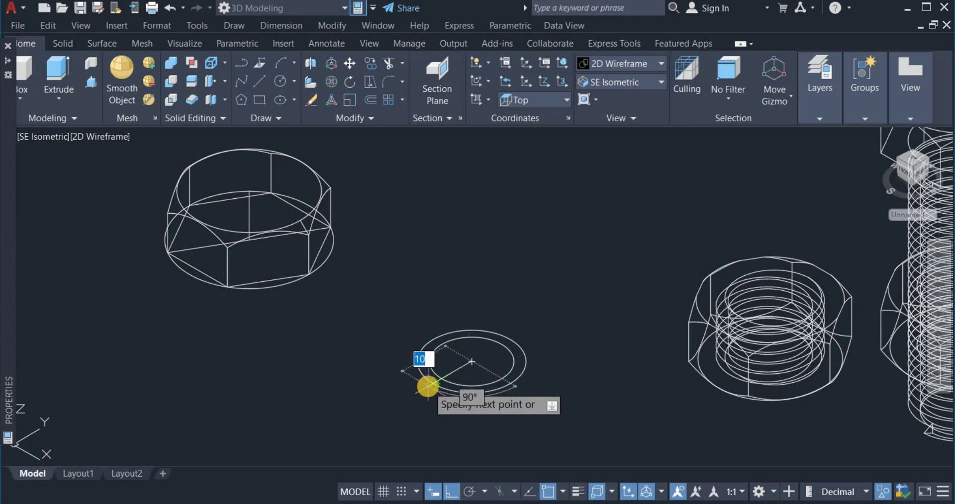
scroll(427, 386, up, 3)
click(434, 382)
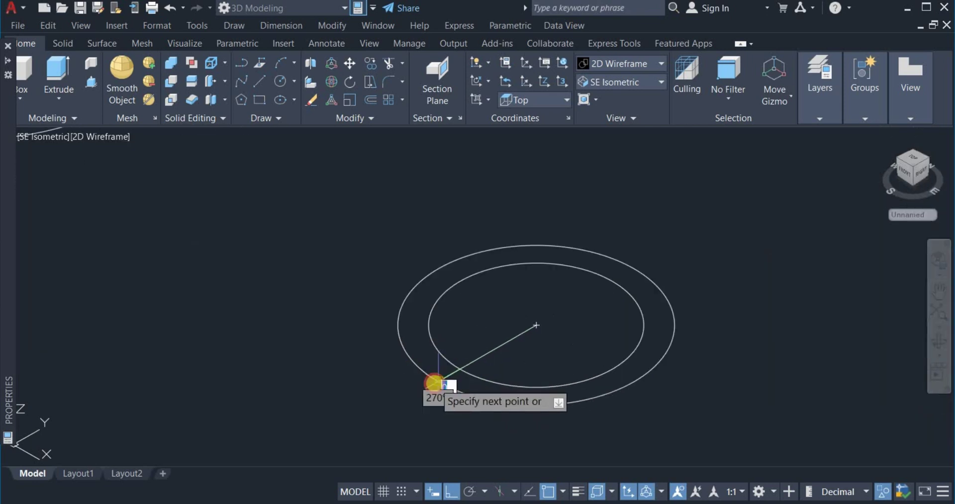
right_click(434, 383)
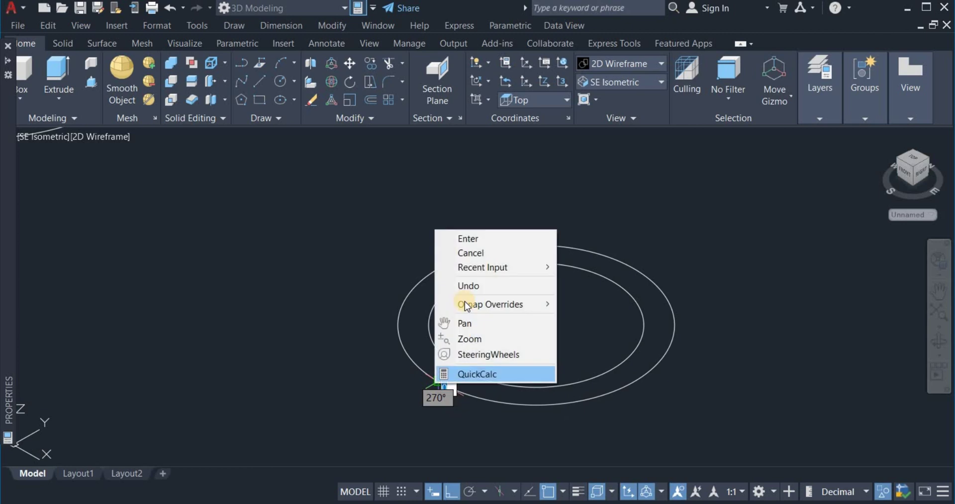
click(468, 239)
scroll(475, 253, down, 2)
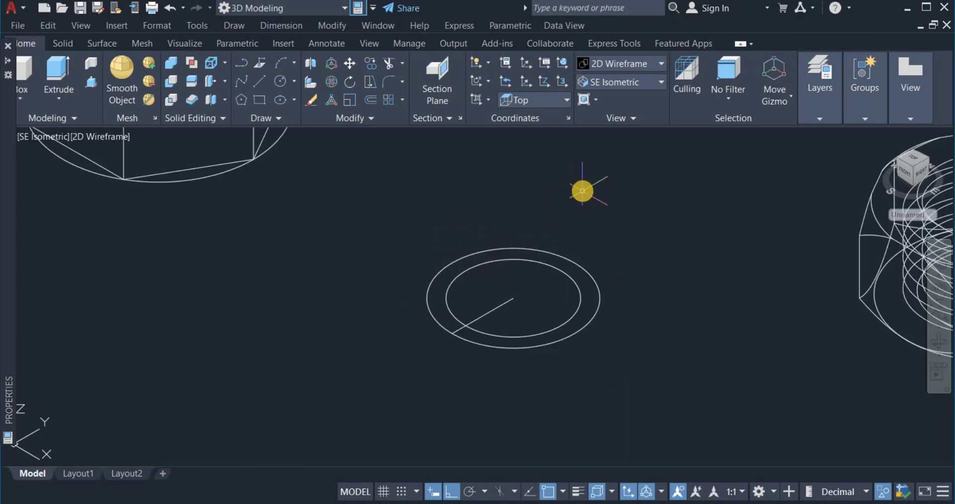
Draw a vertical line 50 long upward along Z from the circles' shared centre.
scroll(582, 191, up, 2)
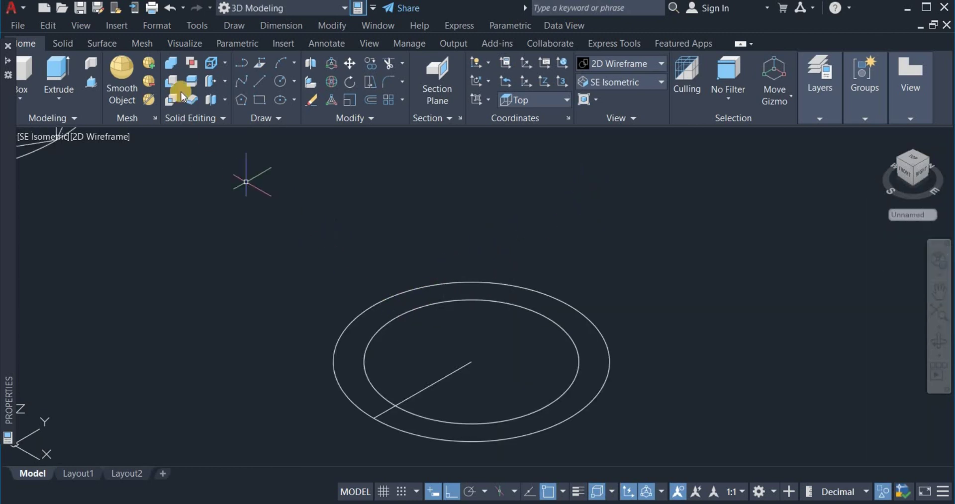
click(257, 81)
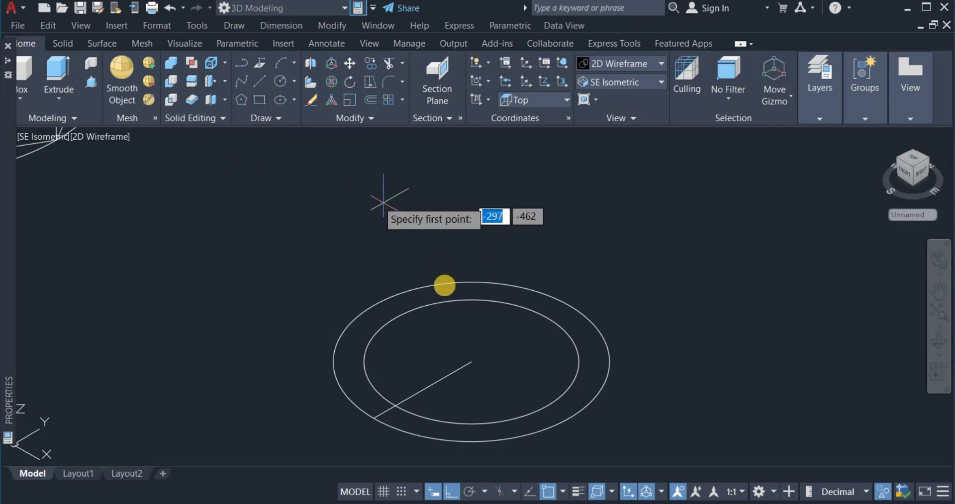
click(474, 311)
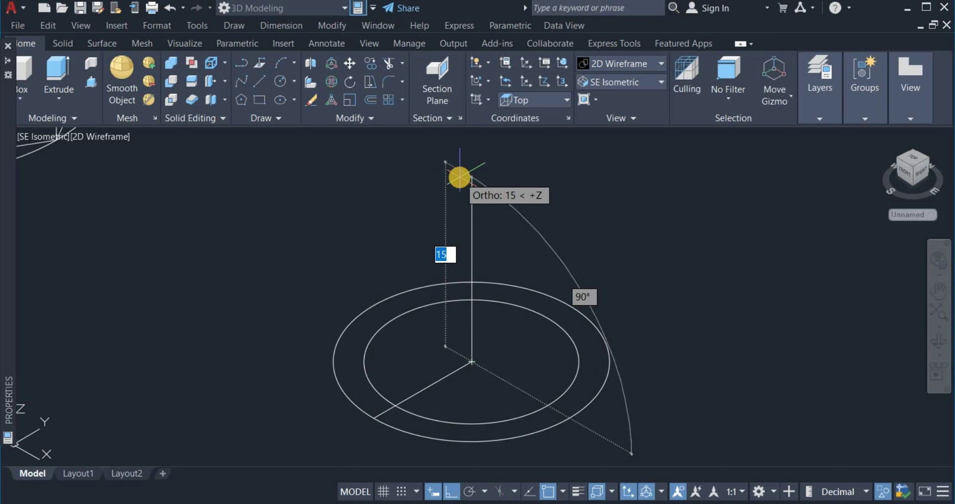
text(5)
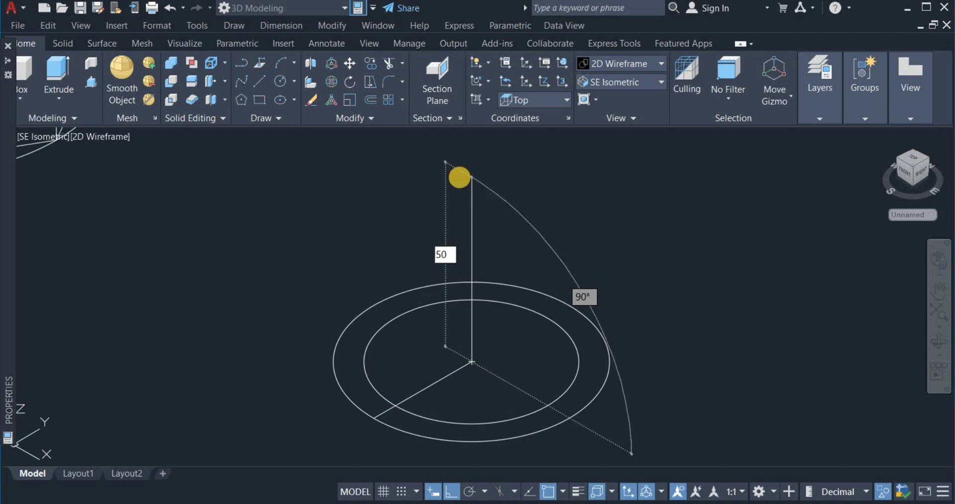
key(Return)
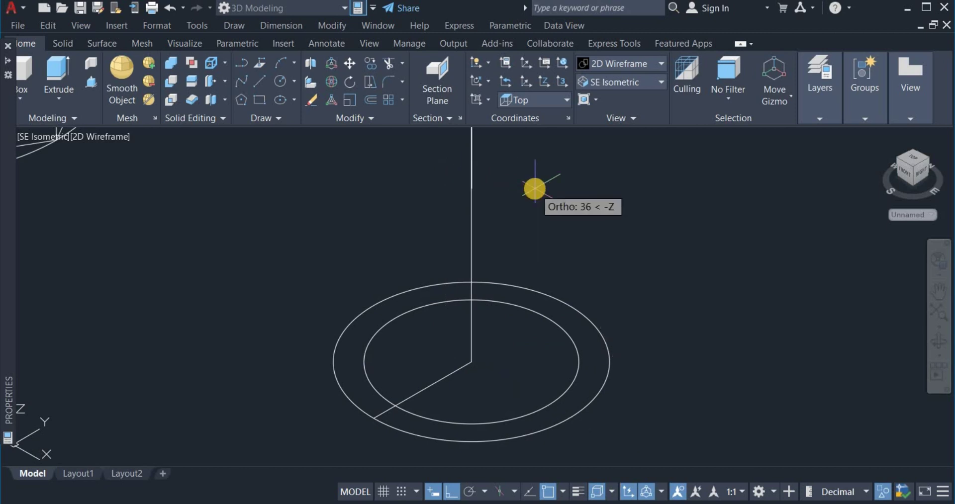
right_click(534, 188)
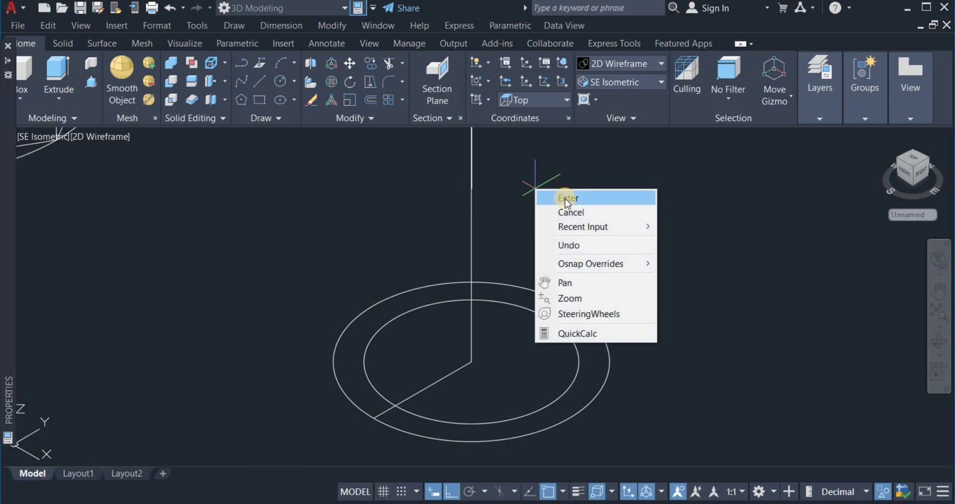
click(565, 200)
scroll(565, 198, down, 2)
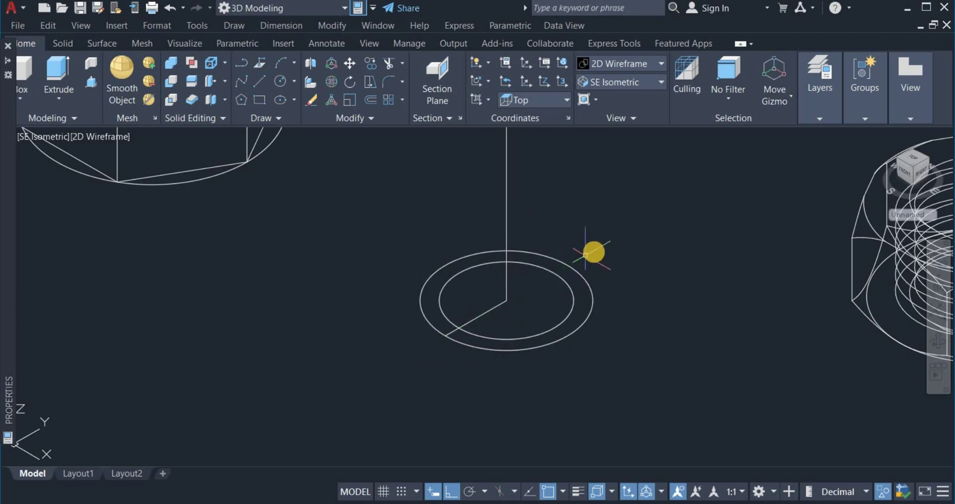
Set the coordinate system to the Left orientation and draw a 2 by 2 square beside the circles.
click(257, 101)
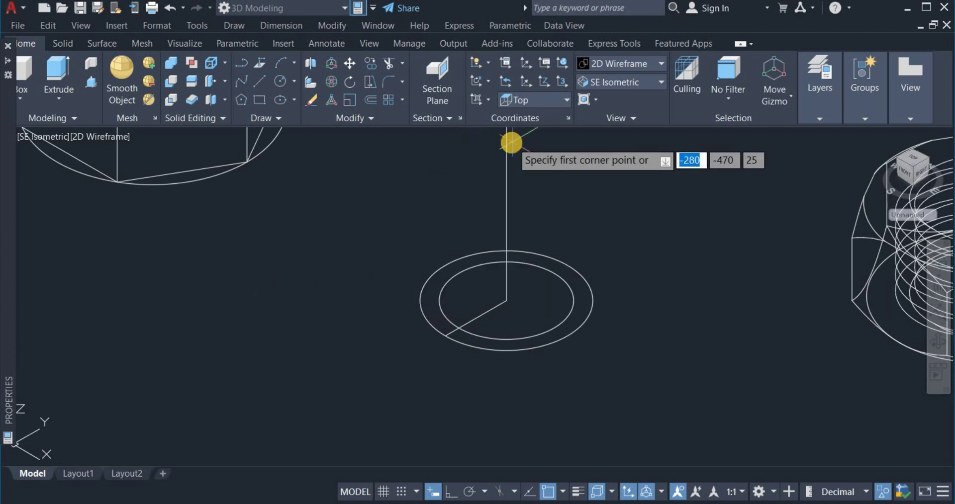
click(533, 102)
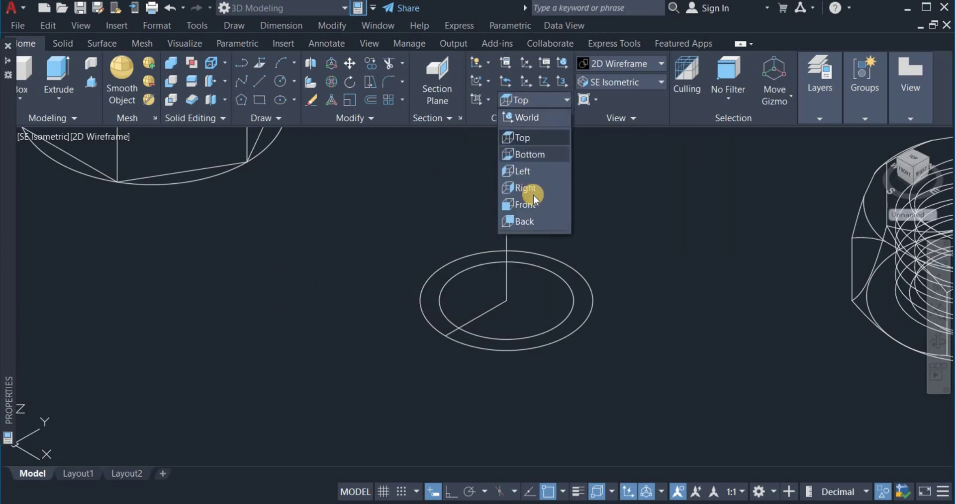
click(530, 171)
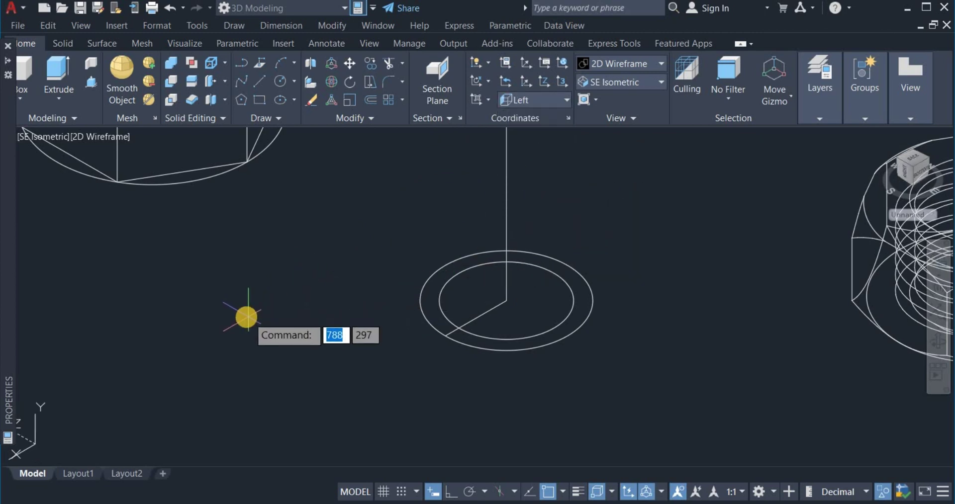
key(Return)
click(245, 316)
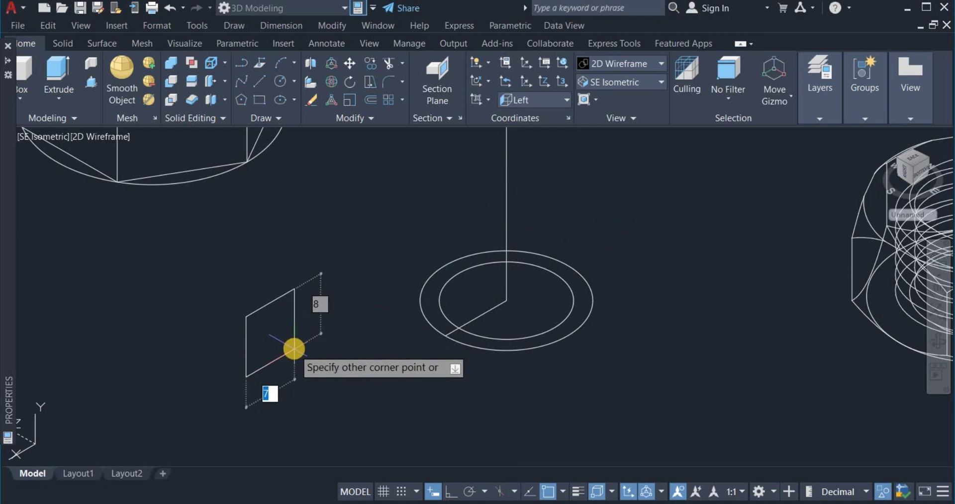
text(2)
key(Tab)
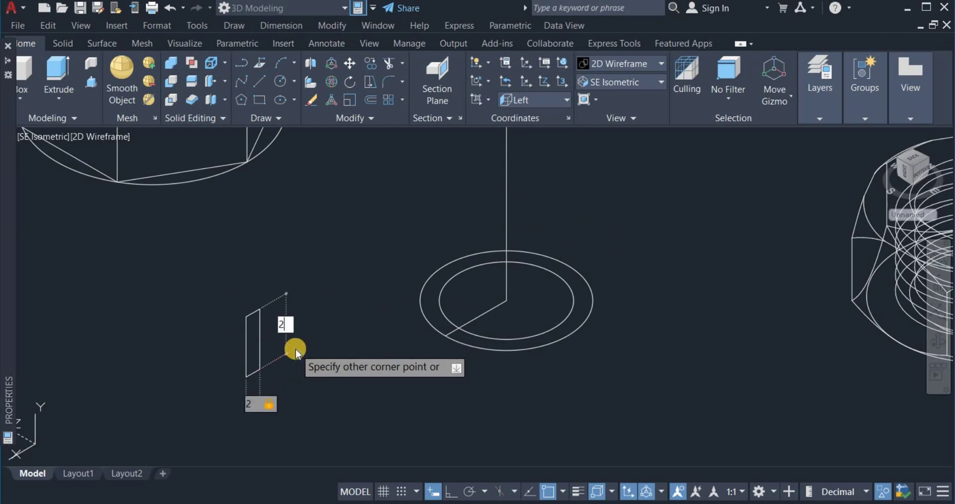
key(Return)
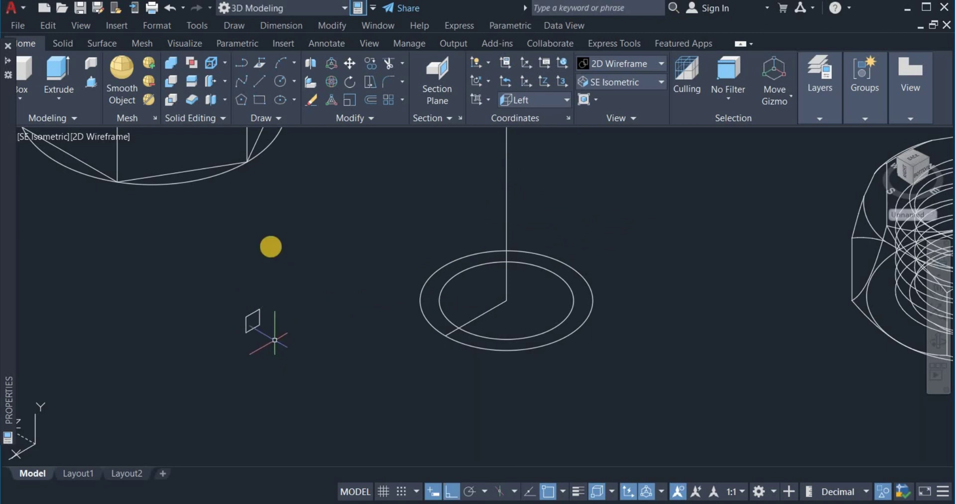
Draw a closed triangular polyline inside the square, joining the midpoint of its left edge to its two right corners.
click(238, 65)
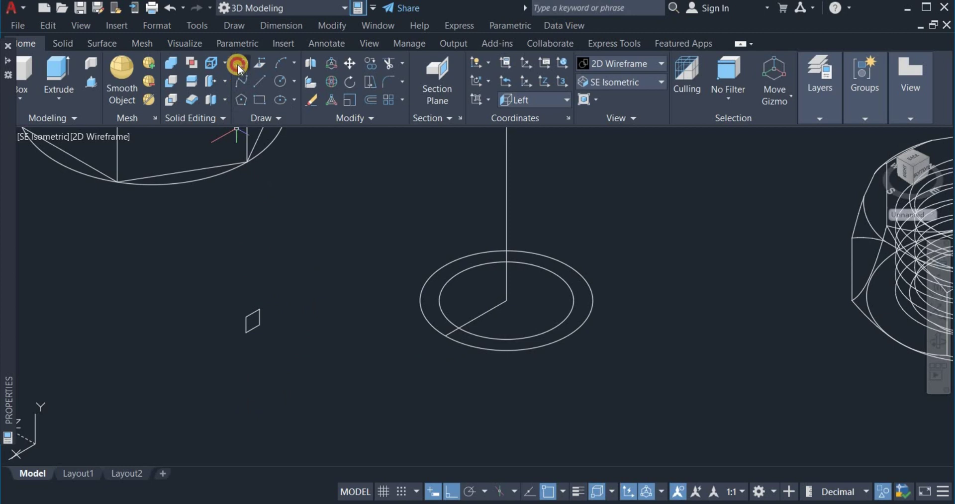
scroll(249, 326, up, 4)
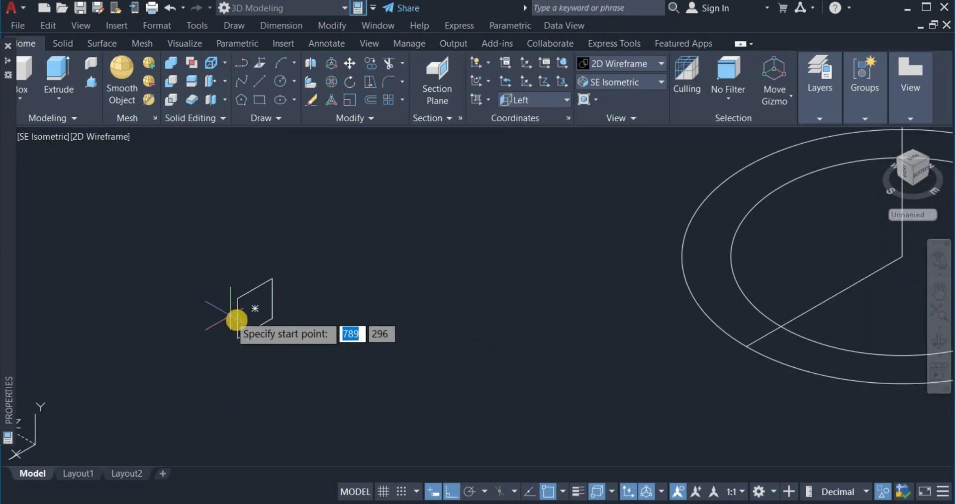
click(237, 317)
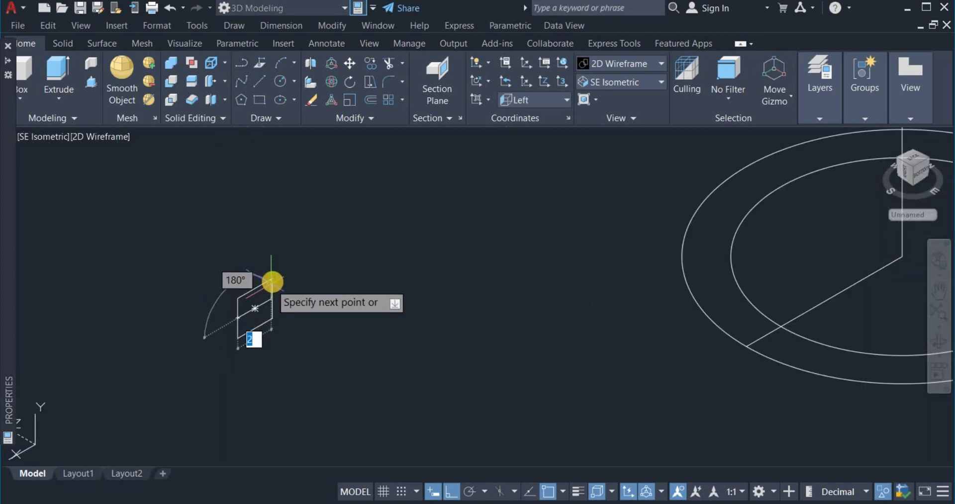
click(271, 280)
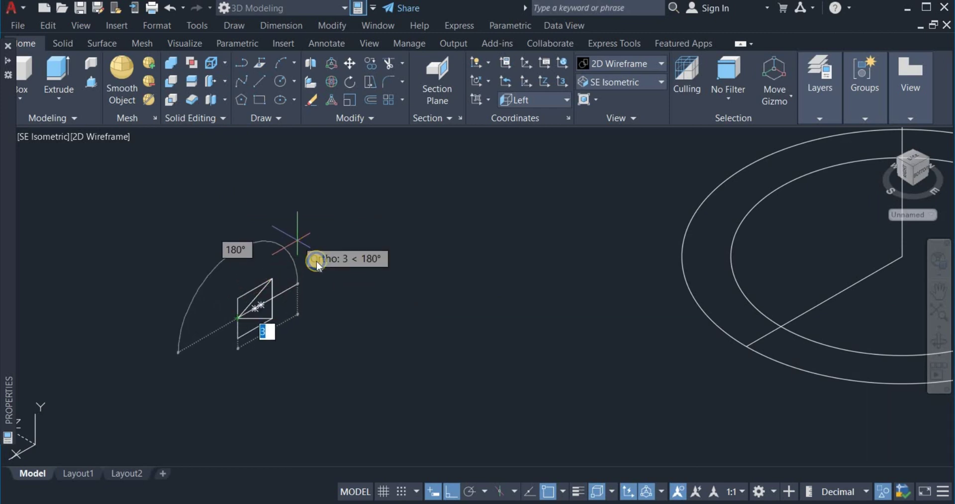
right_click(314, 247)
click(324, 262)
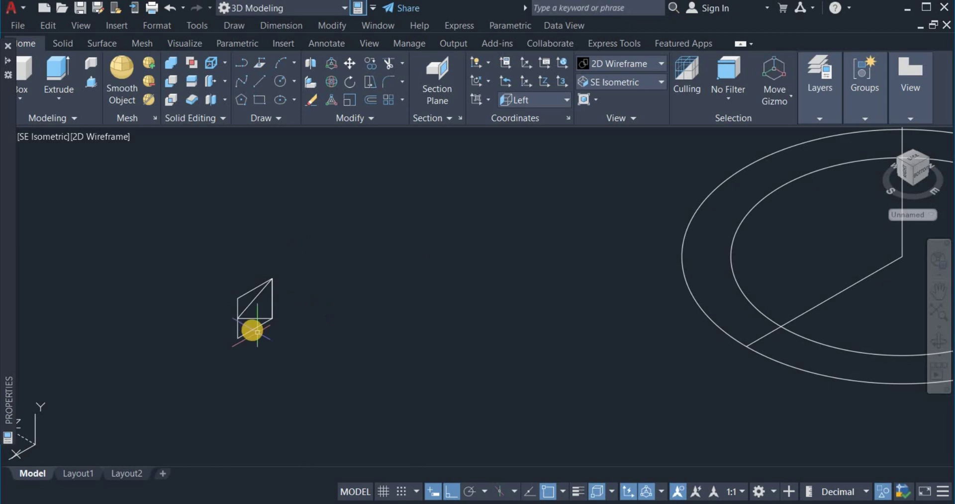
Erase the construction square around the triangular thread profile.
click(253, 330)
right_click(308, 328)
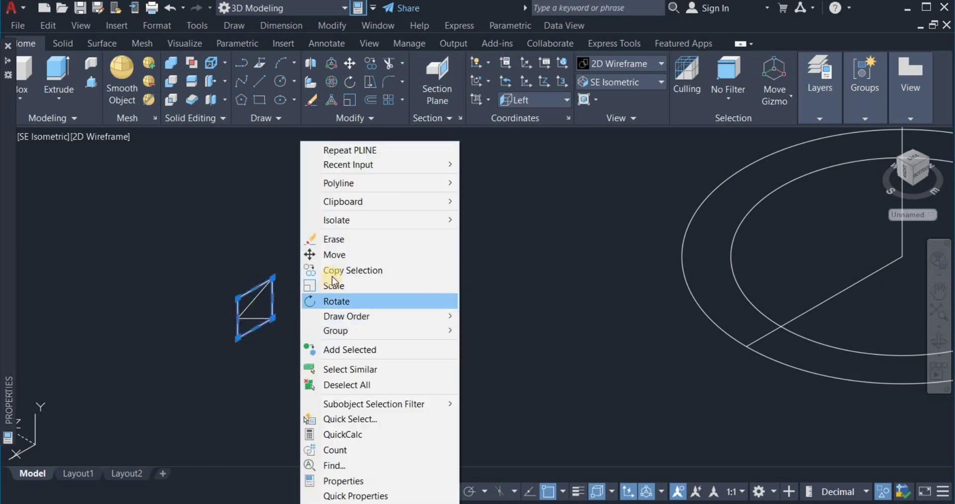
click(332, 241)
Move the triangle by the midpoint of its vertical edge to the point where the radial line crosses the inner circle.
scroll(328, 243, down, 4)
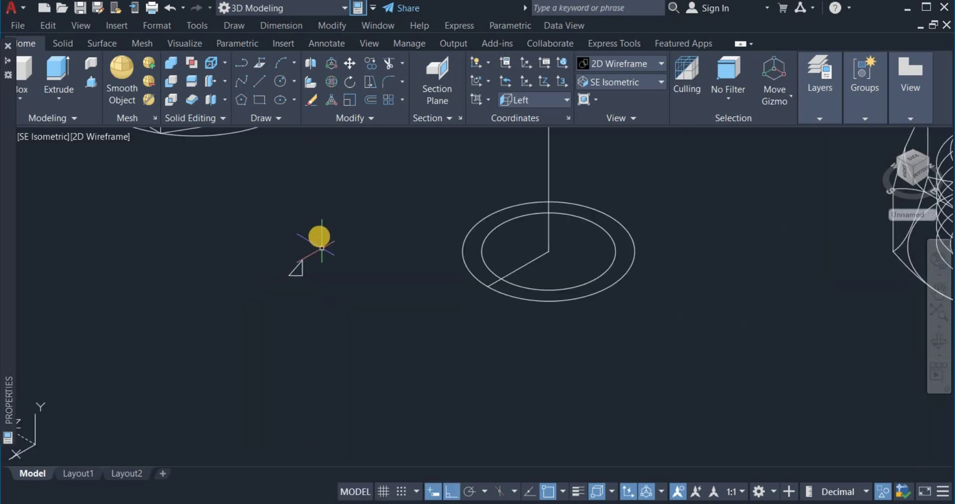
click(351, 63)
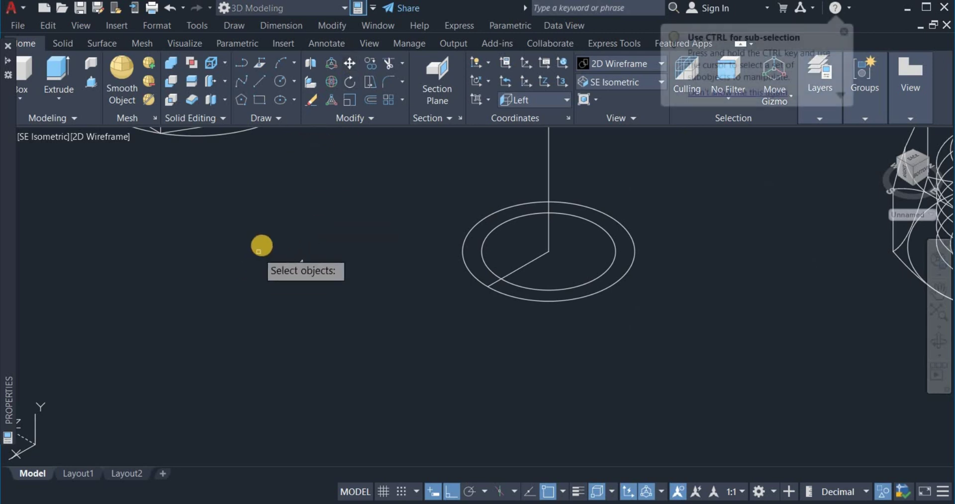
click(288, 250)
click(356, 314)
key(Return)
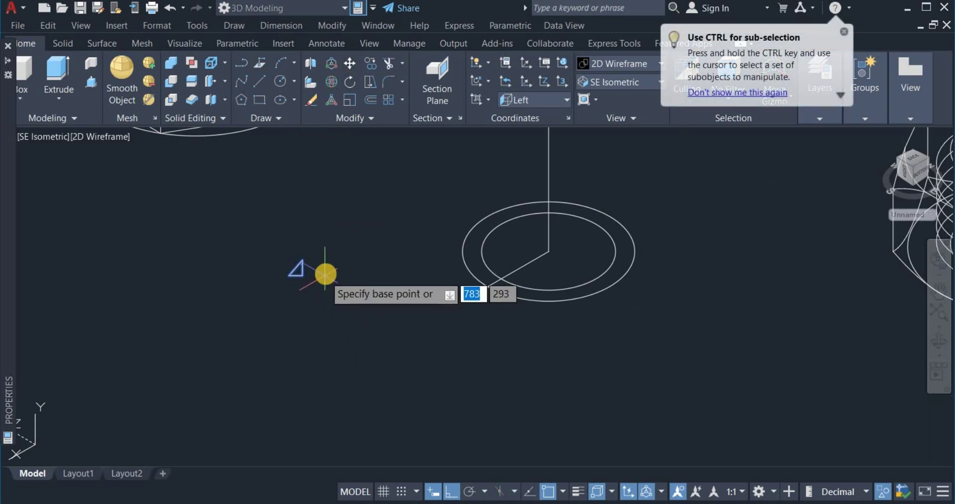
scroll(328, 275, up, 6)
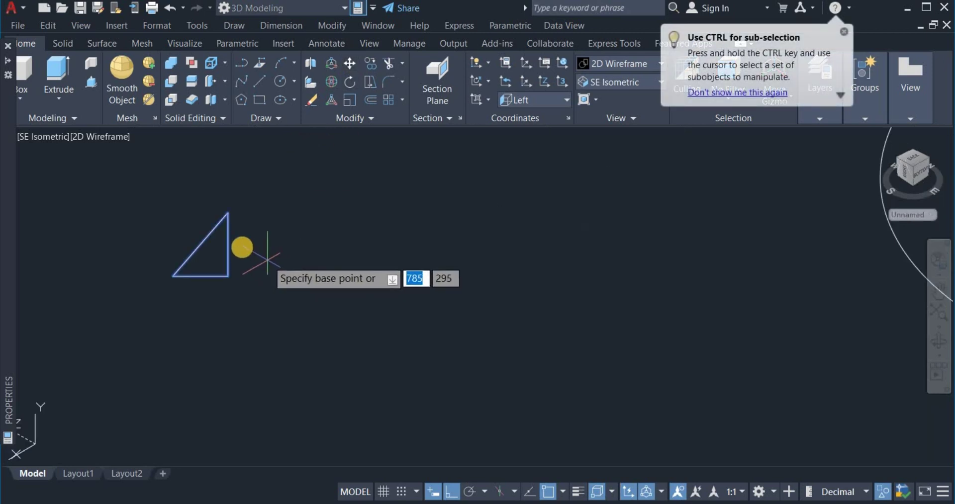
click(233, 247)
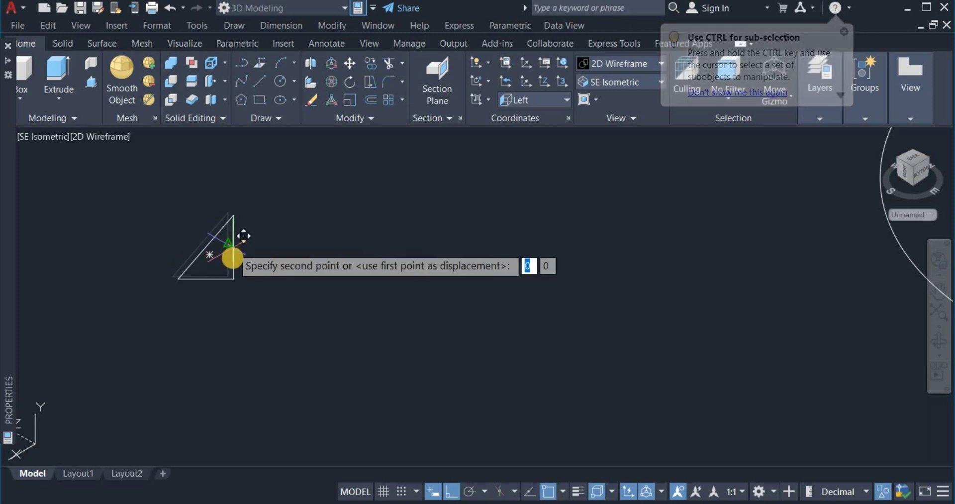
scroll(231, 260, down, 5)
scroll(354, 263, up, 6)
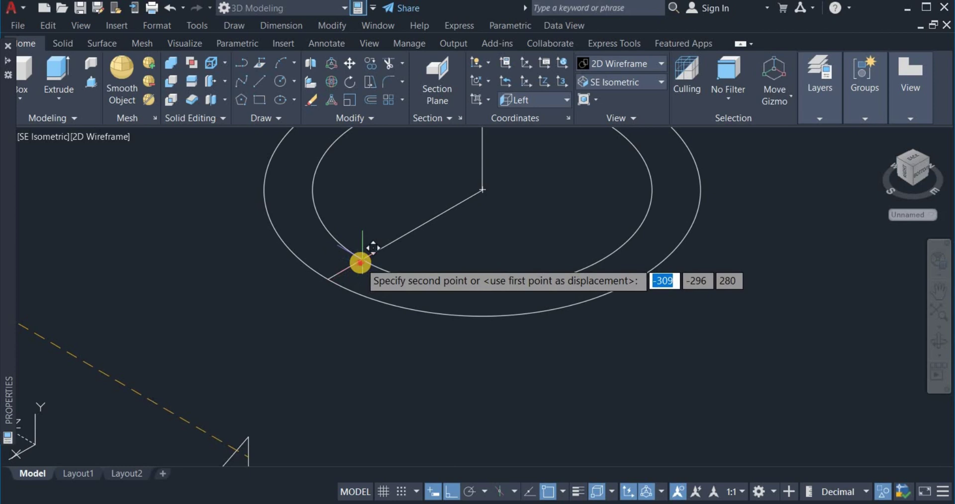
click(360, 263)
scroll(358, 273, down, 5)
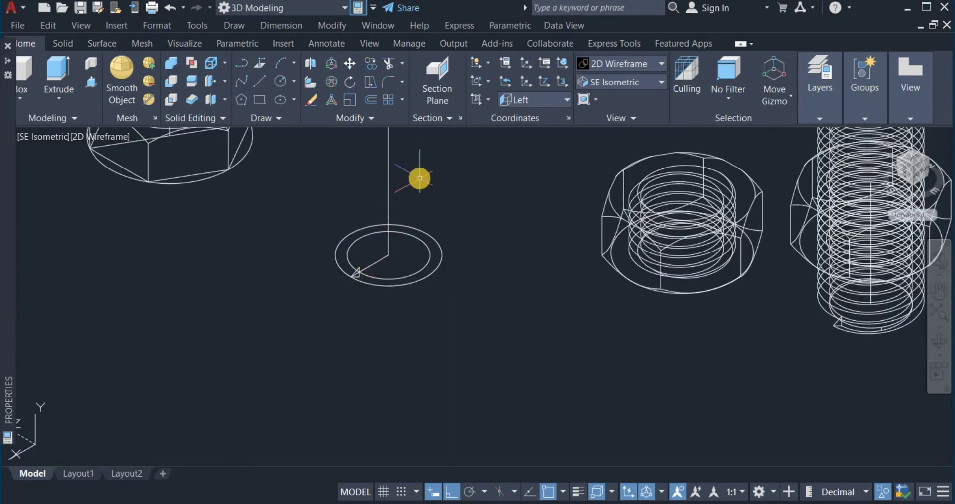
scroll(420, 178, up, 5)
scroll(420, 182, down, 2)
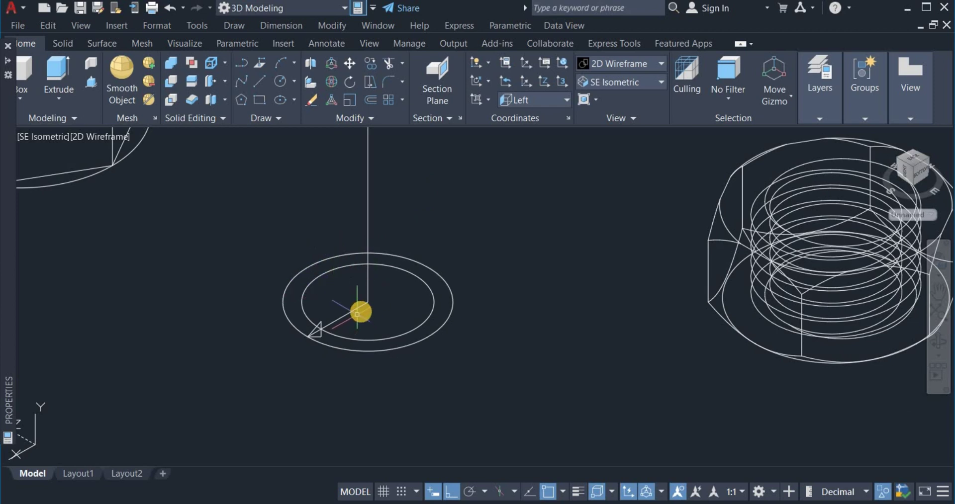
click(313, 335)
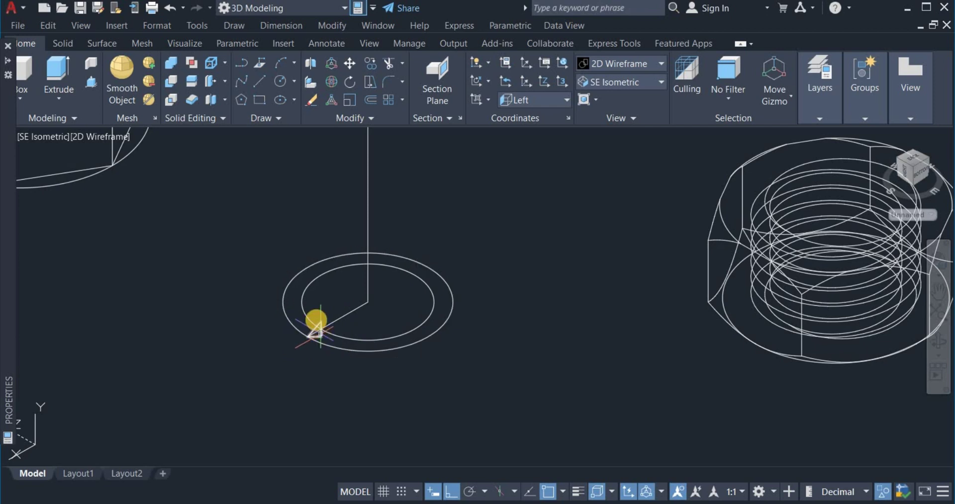
click(267, 119)
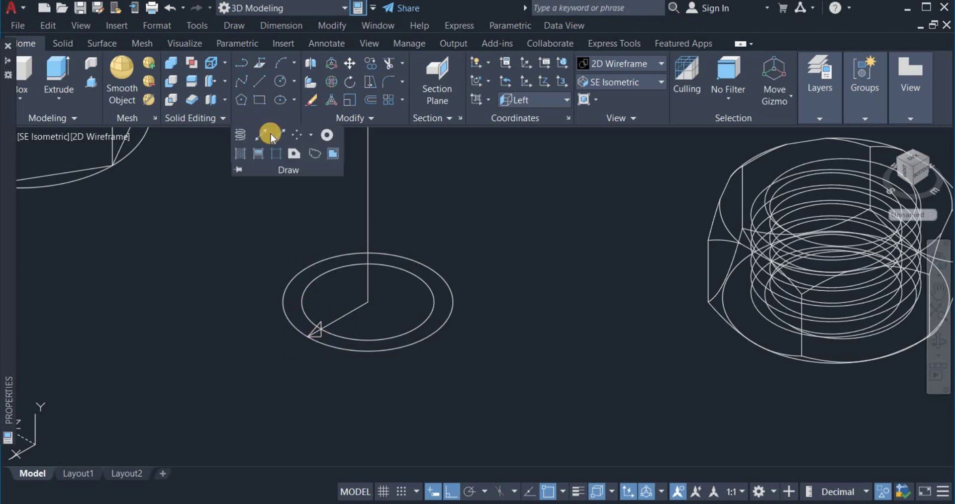
click(241, 134)
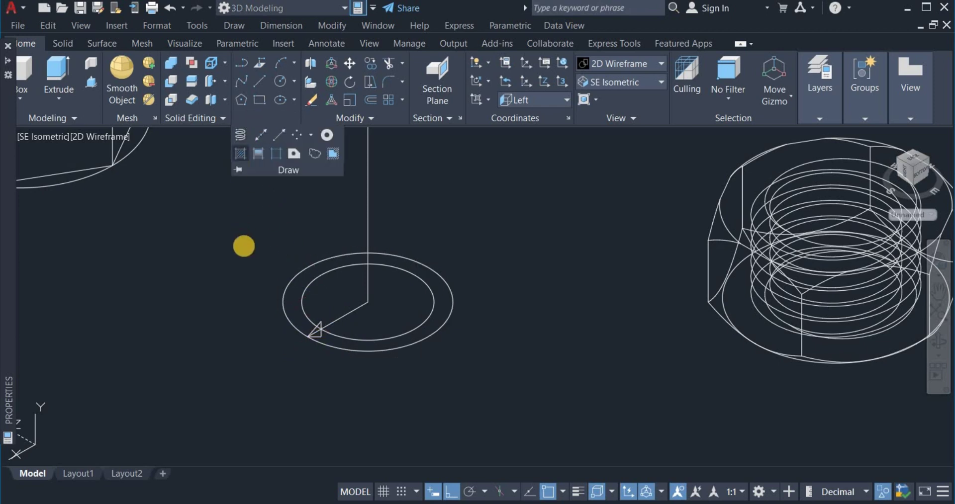
click(367, 301)
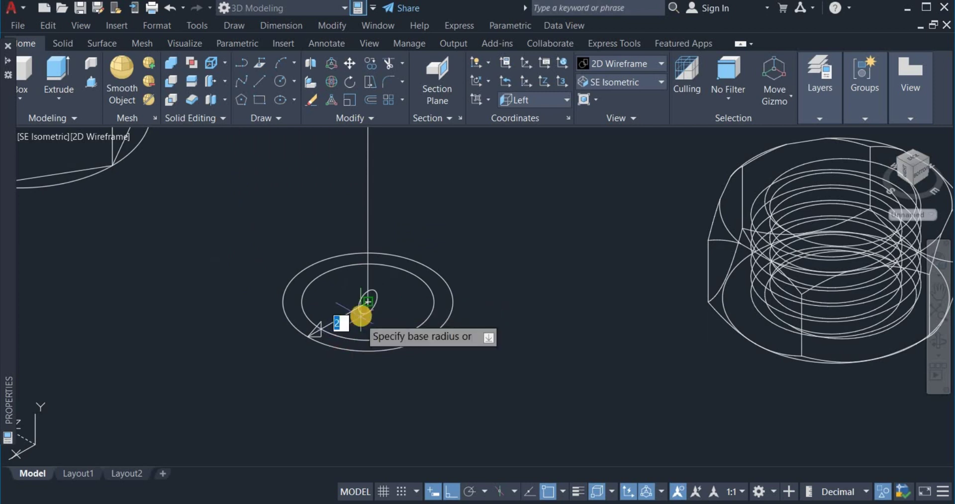
key(Escape)
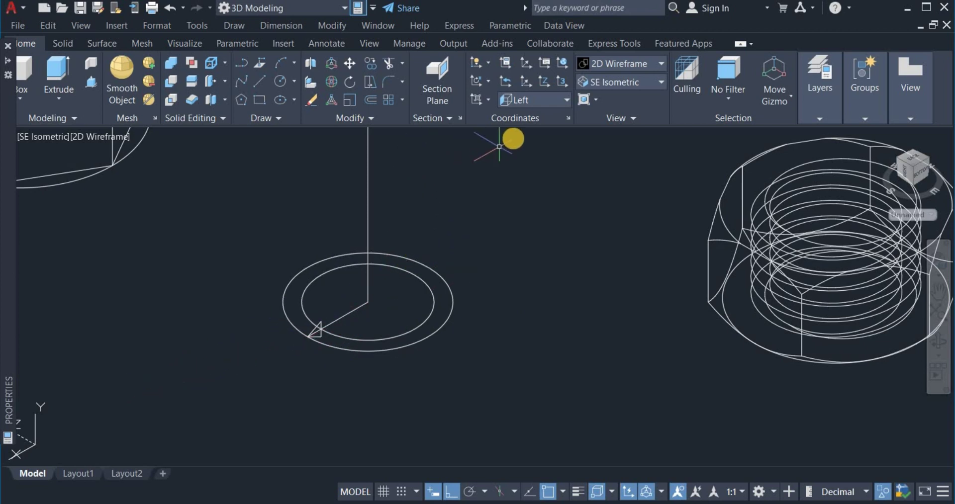
Set the coordinate system to Top and draw a helix from the circles' centre with base and top radii of 9 and height 50.
click(537, 100)
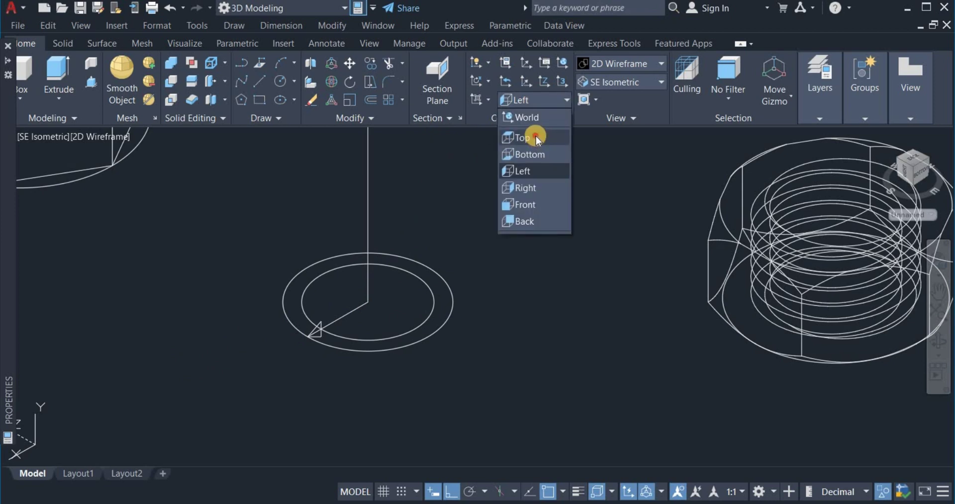
click(535, 136)
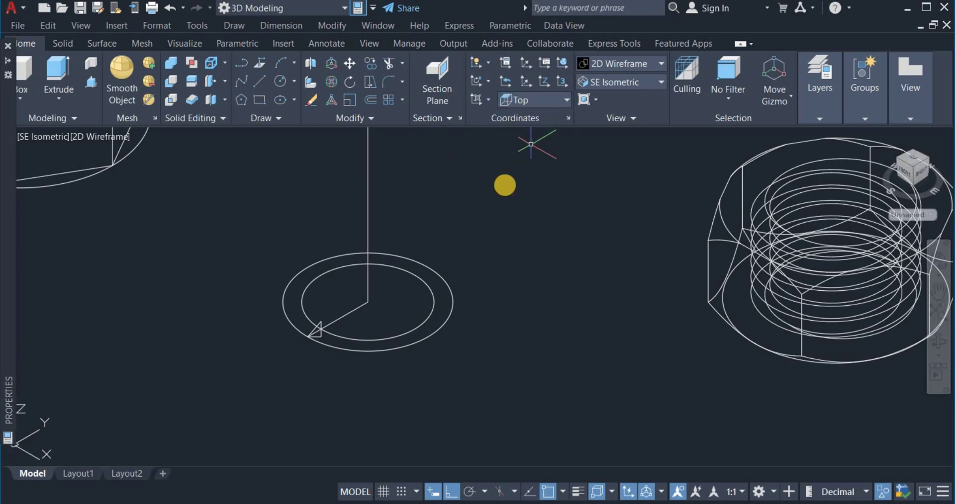
click(258, 117)
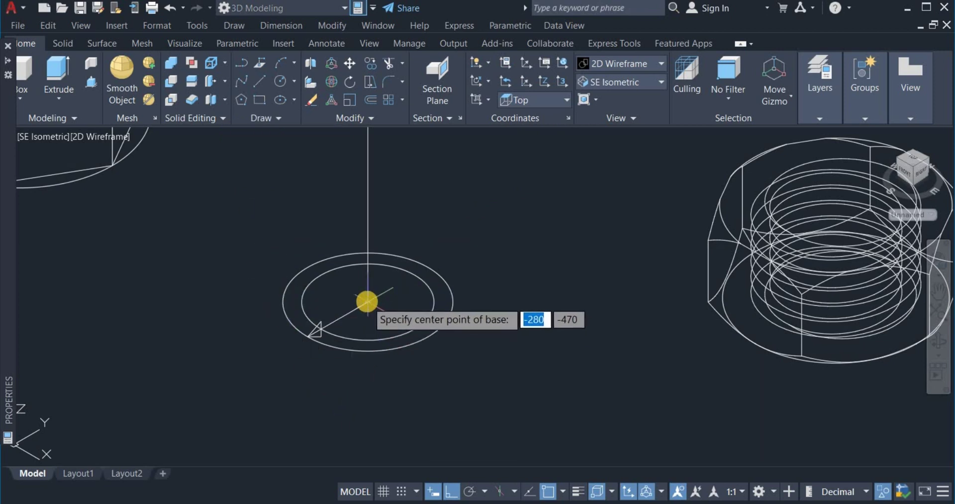
click(367, 301)
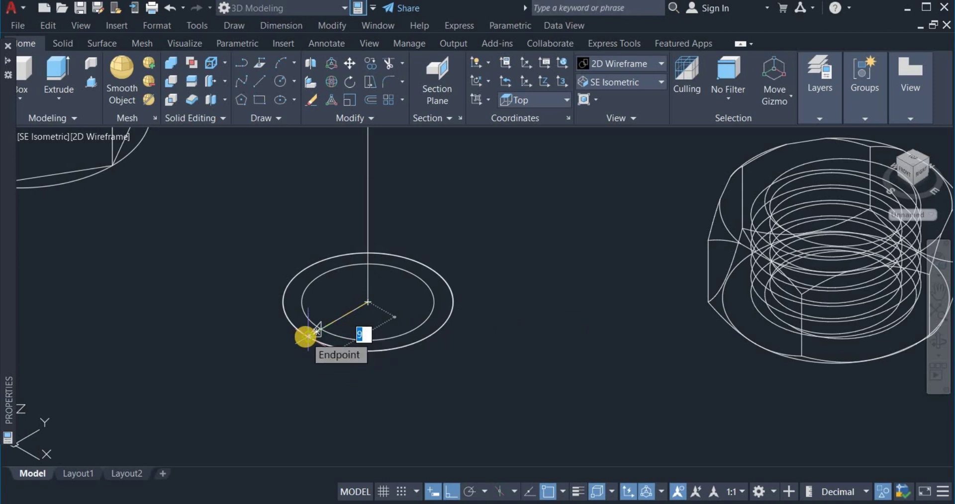
click(305, 337)
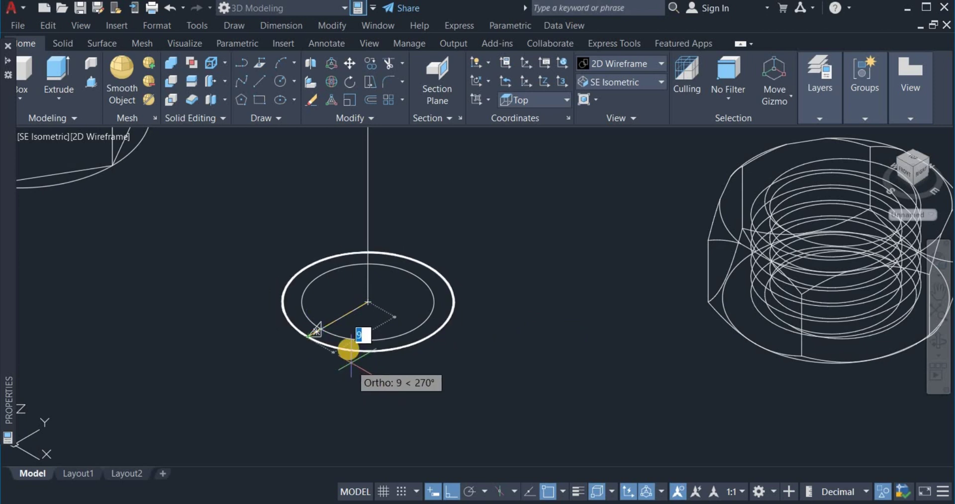
click(315, 330)
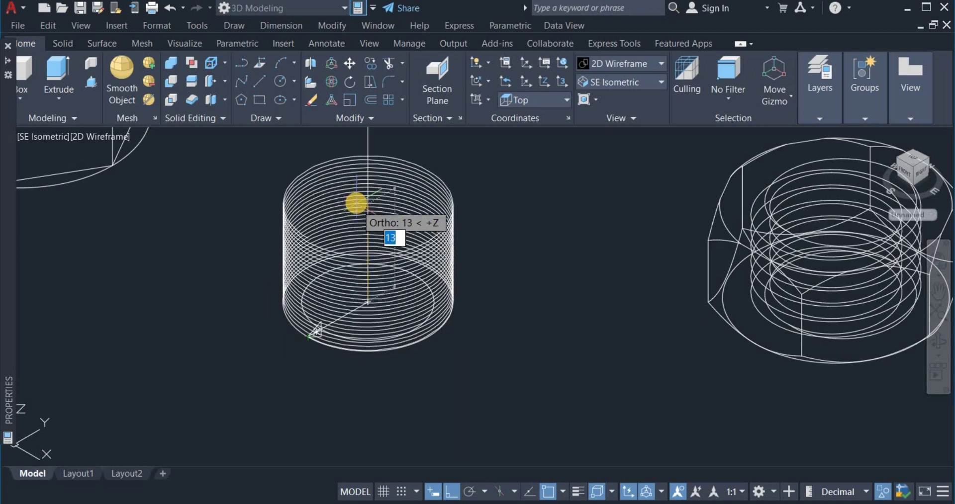
scroll(372, 243, down, 3)
scroll(405, 181, down, 4)
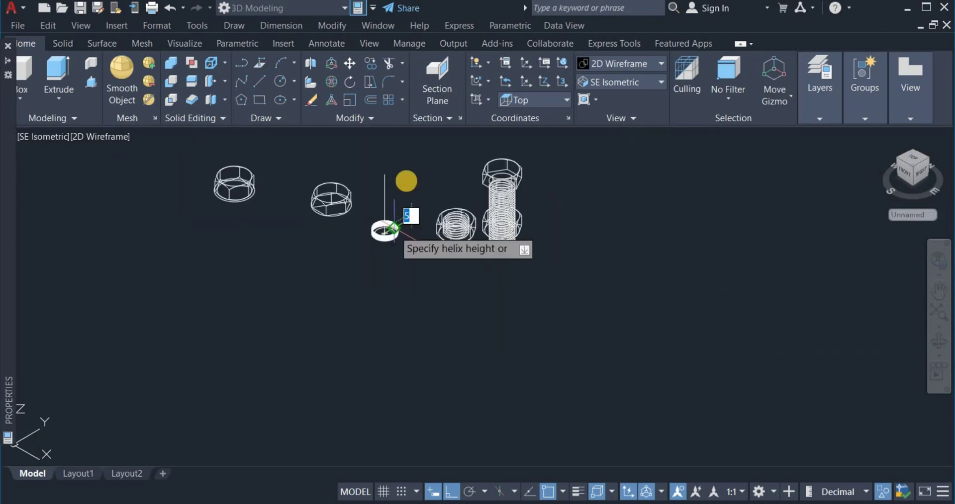
scroll(398, 181, up, 4)
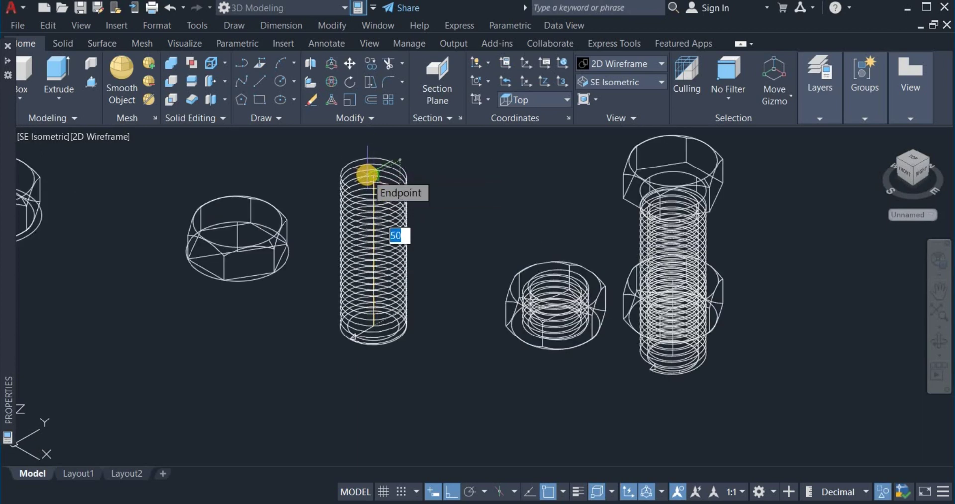
click(367, 175)
Extrude the triangular thread profile along the helix as its path.
scroll(375, 339, up, 2)
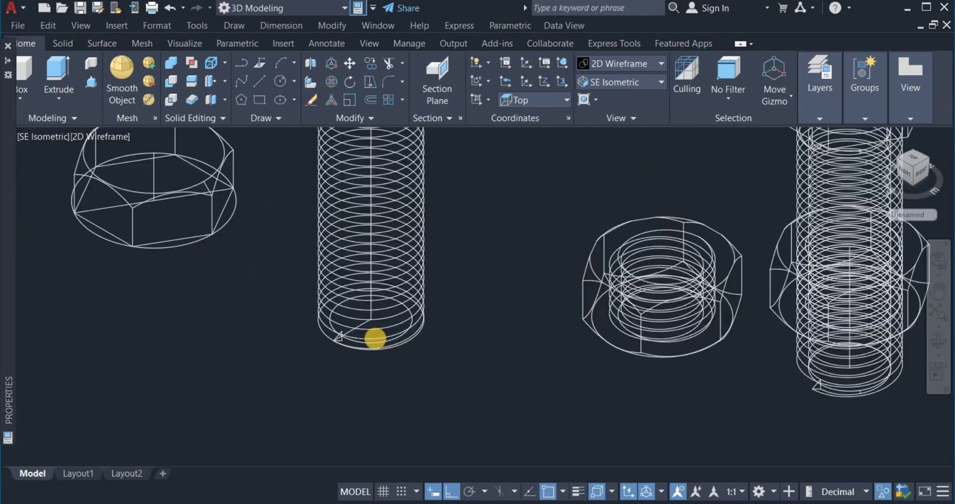
scroll(375, 339, up, 4)
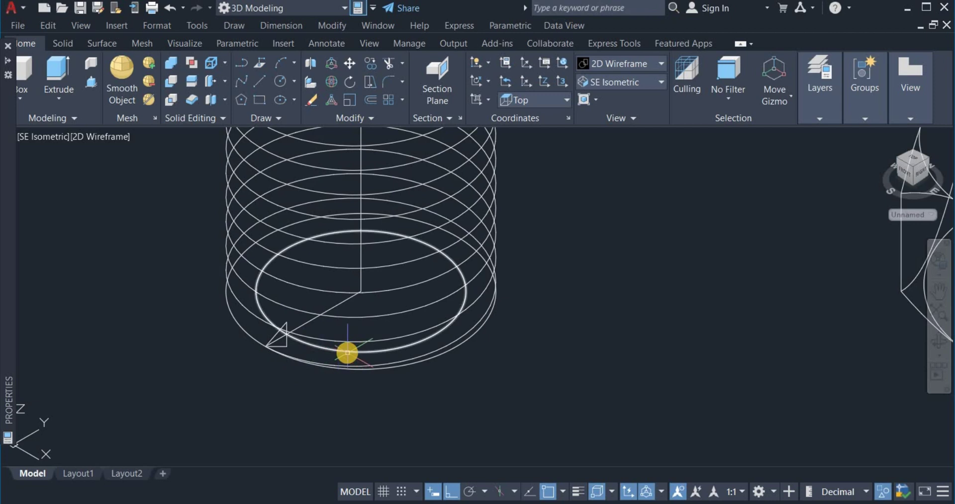
click(58, 65)
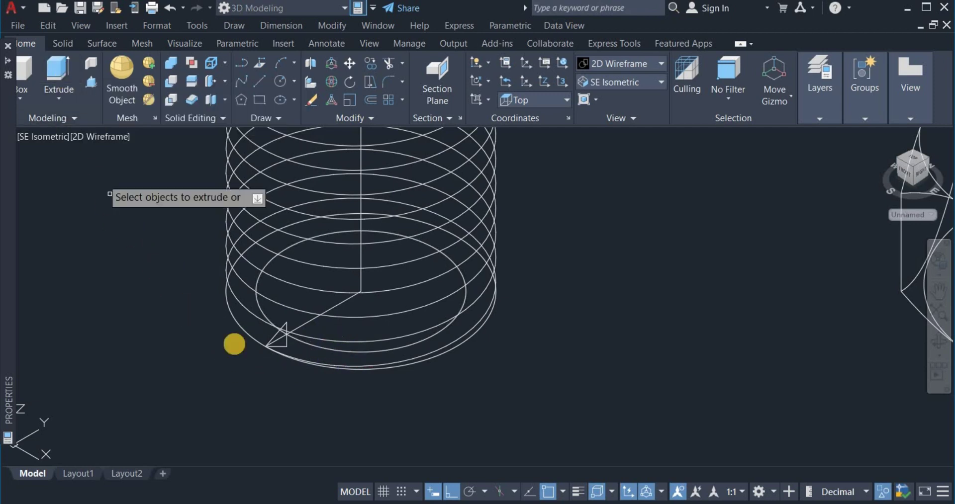
click(279, 345)
right_click(273, 407)
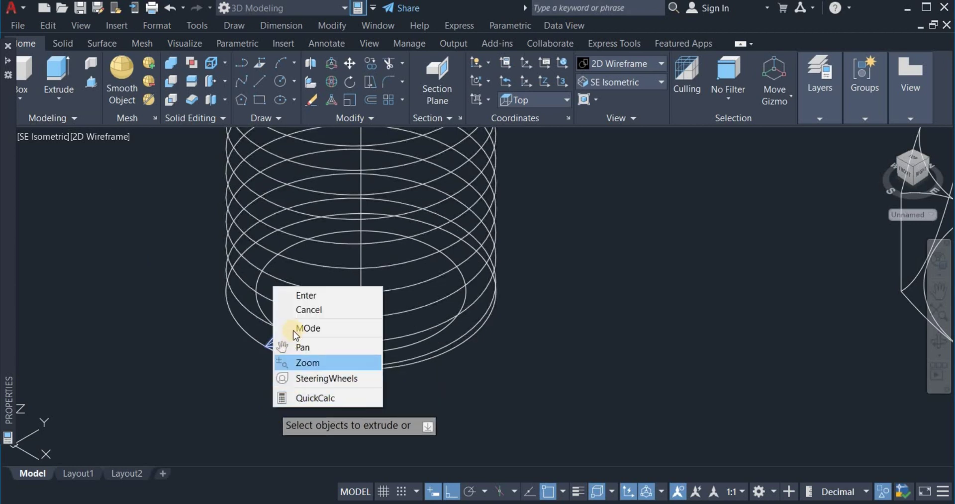
click(306, 295)
right_click(382, 384)
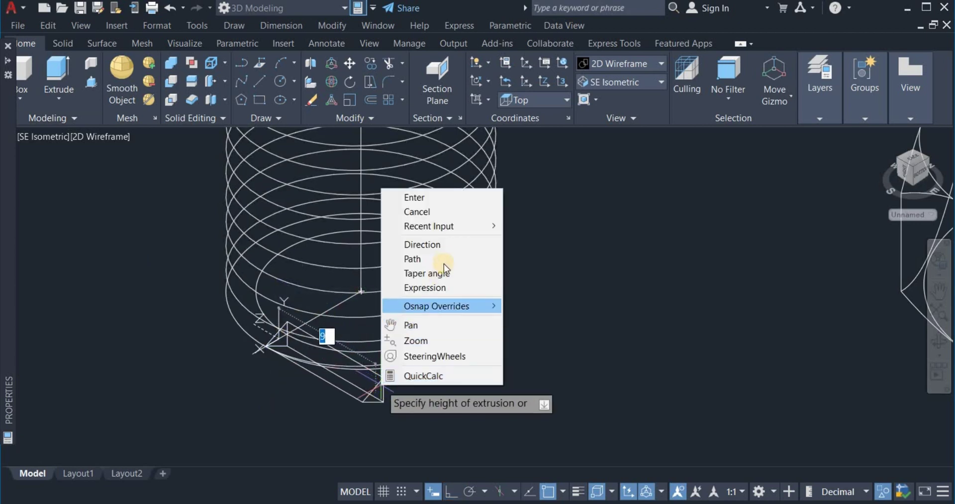
click(446, 260)
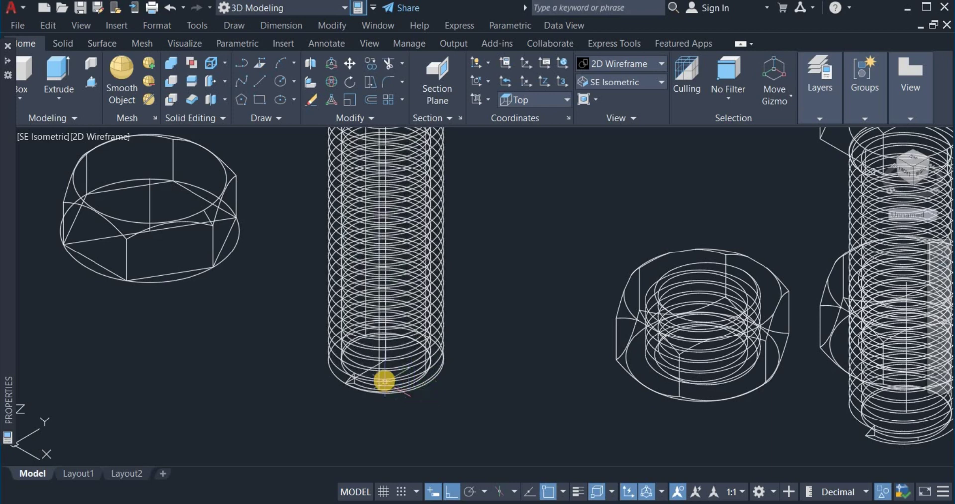
Extrude the inner circle upward 50 to form the bolt's core cylinder inside the thread.
scroll(412, 396, up, 5)
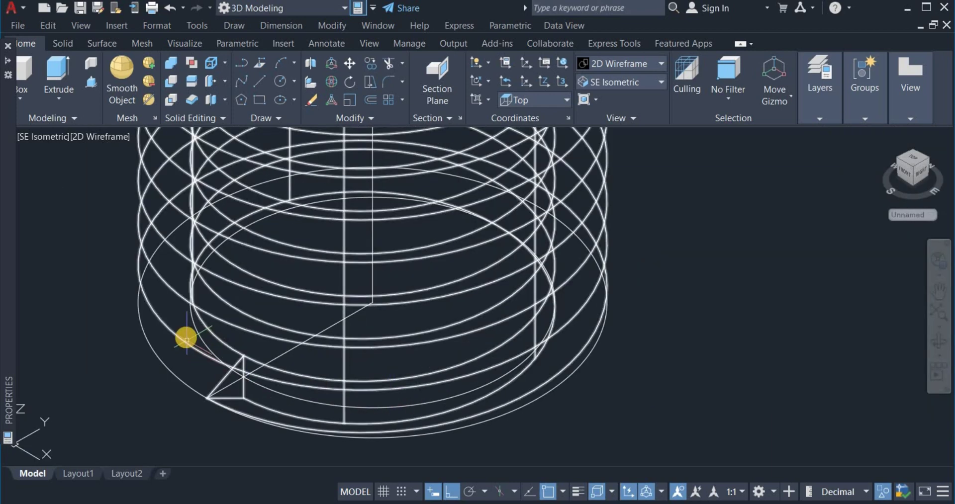
click(200, 339)
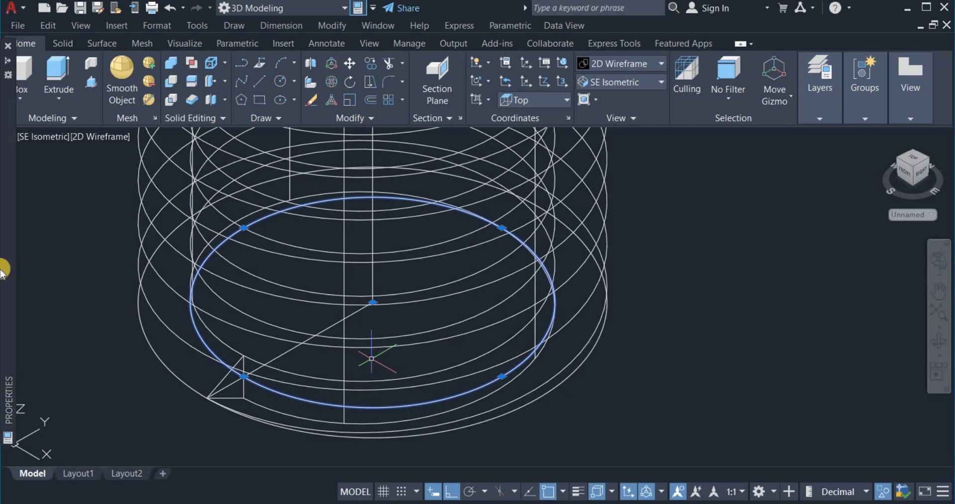
click(57, 70)
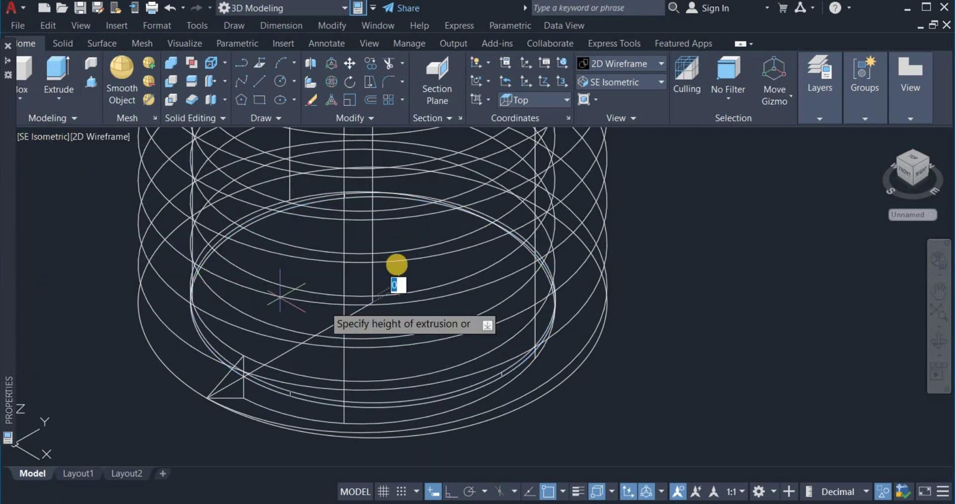
text(4)
scroll(381, 216, down, 3)
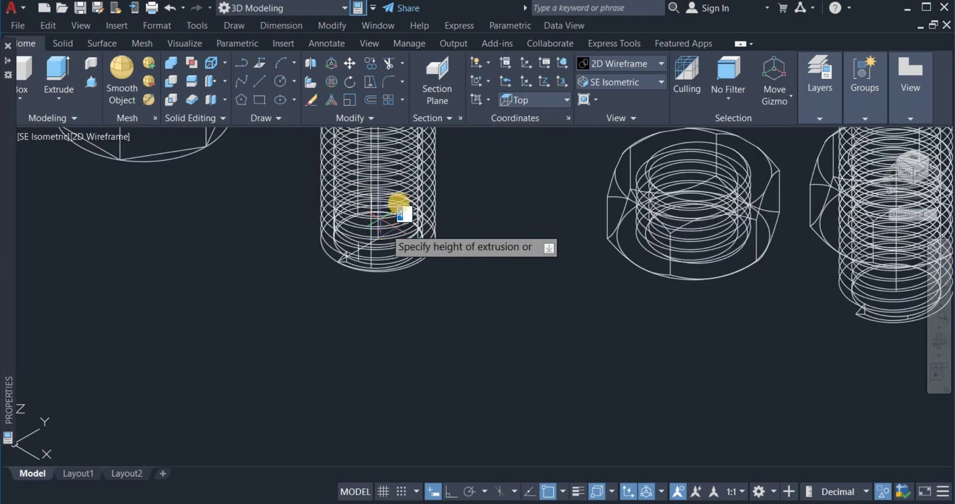
scroll(398, 204, down, 1)
scroll(393, 199, down, 3)
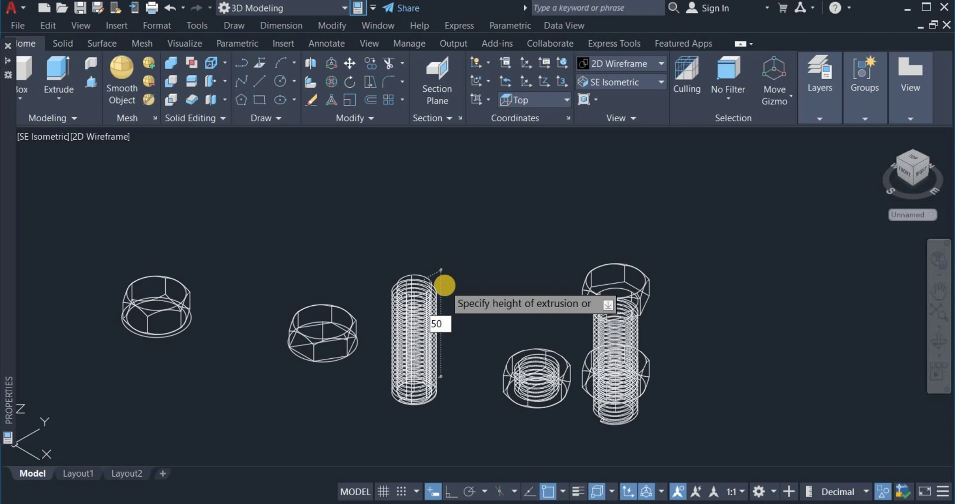
click(444, 286)
click(355, 374)
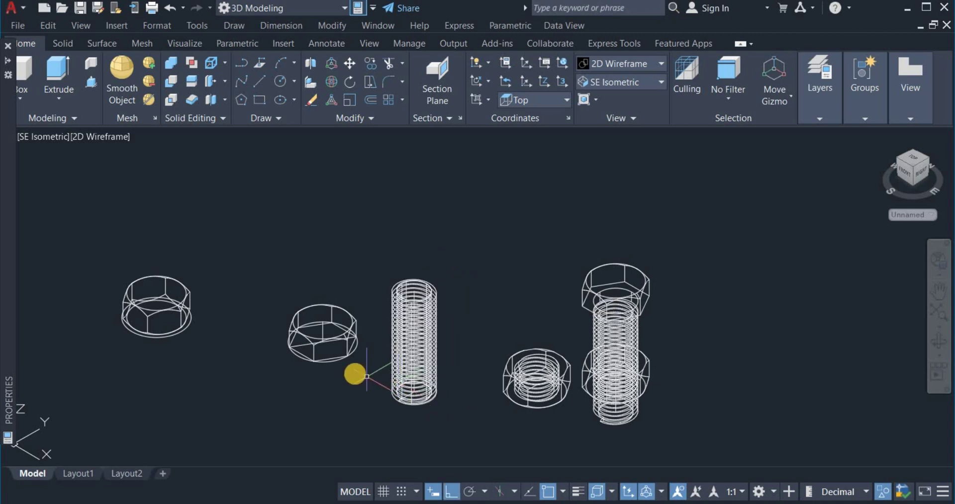
click(391, 319)
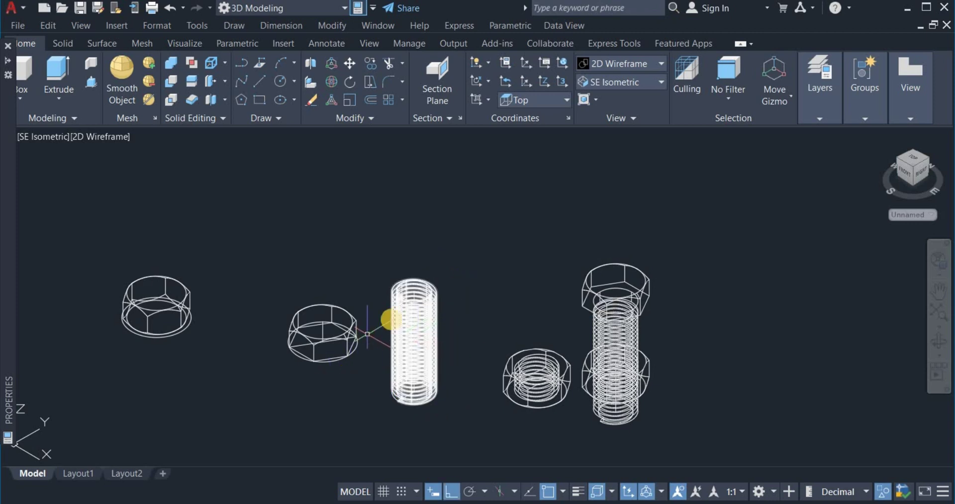
Draw a circle of diameter 18 in the empty area behind the bolt head.
key(Escape)
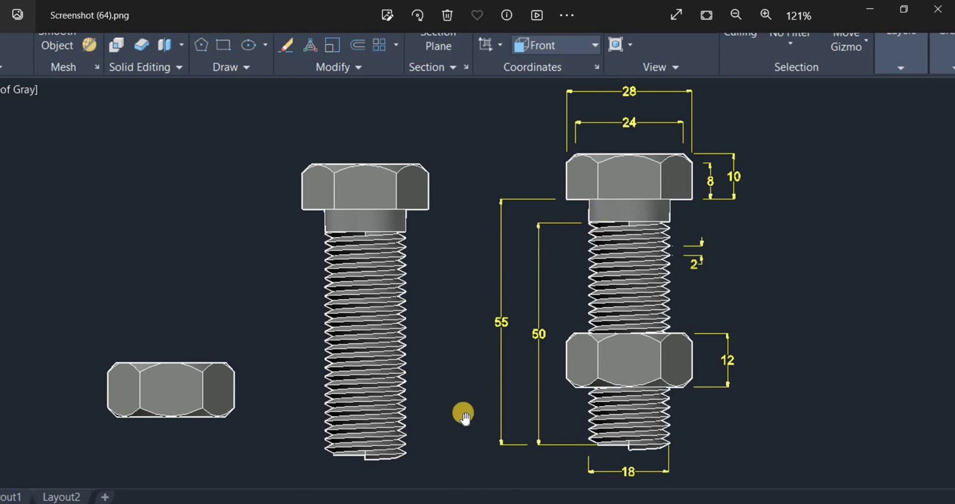
key(alt+Tab)
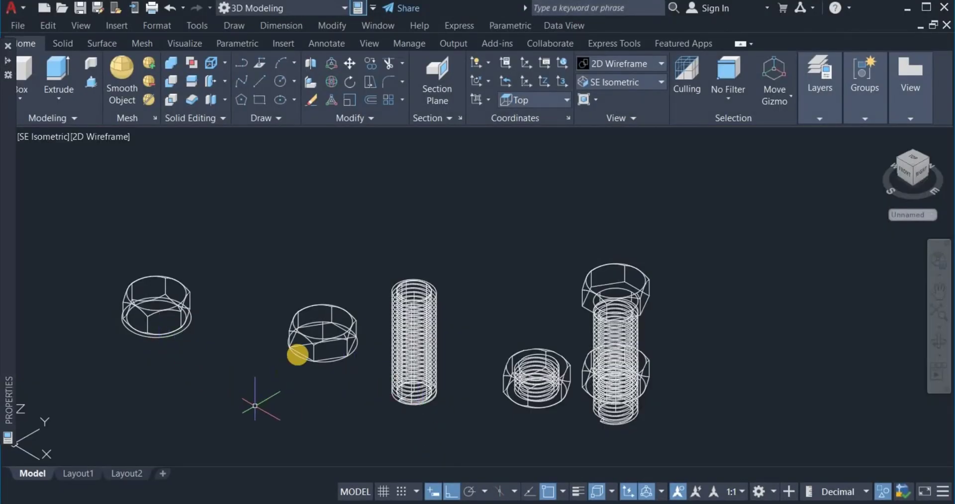
click(277, 81)
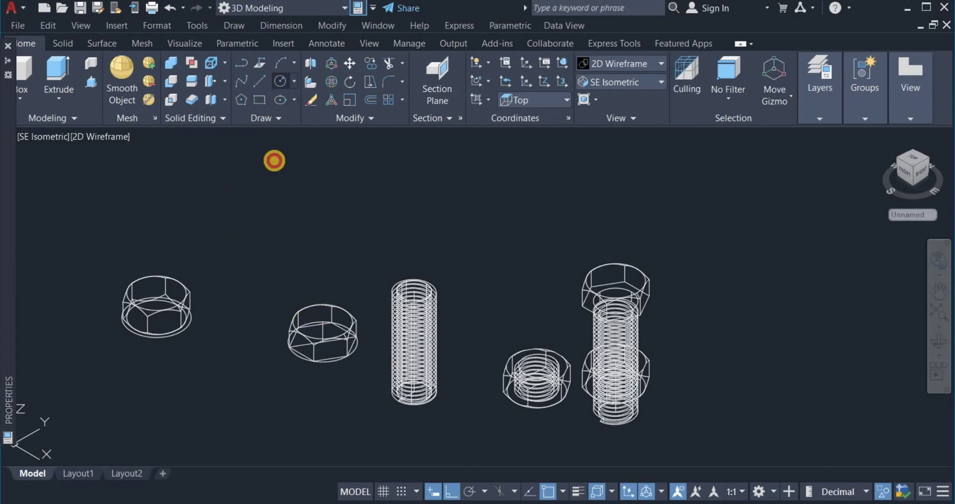
click(293, 230)
right_click(341, 230)
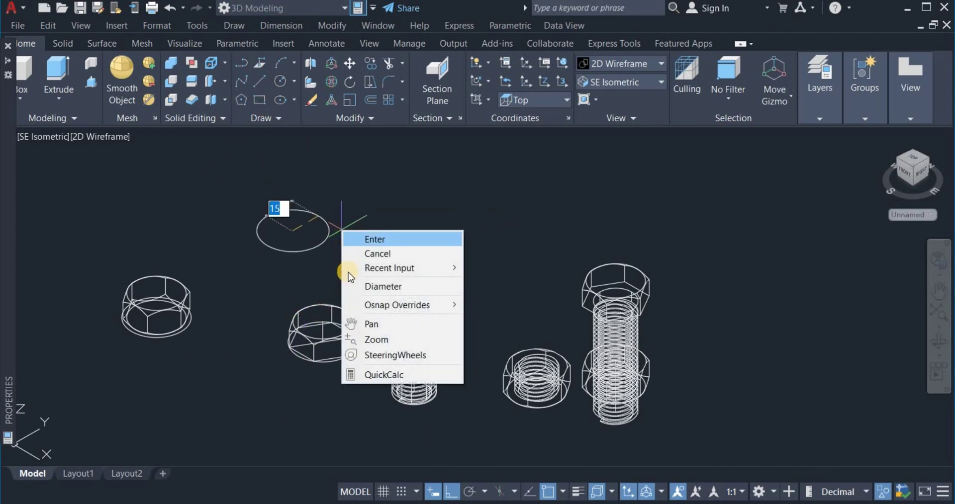
click(383, 287)
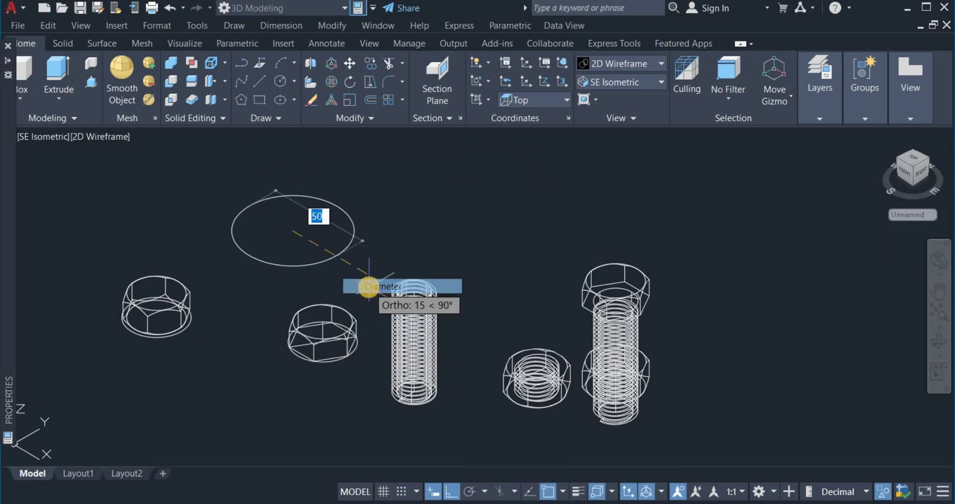
text(1)
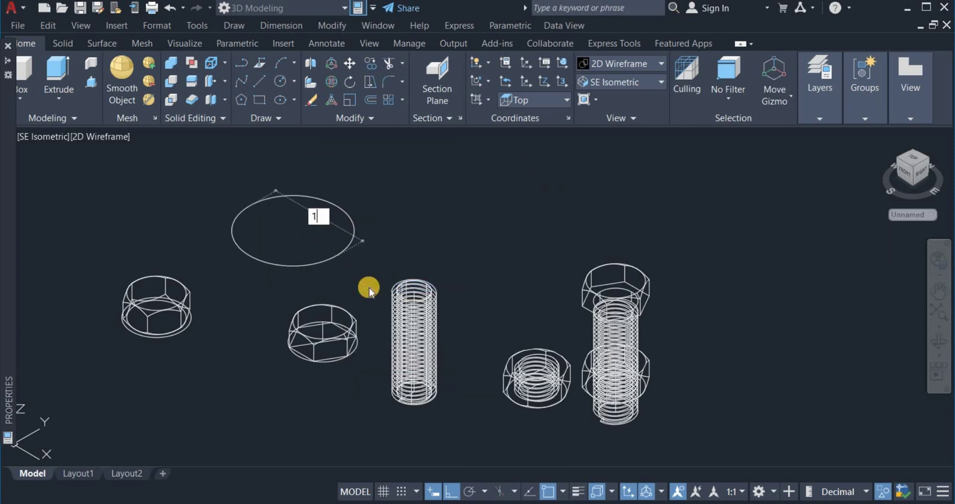
text(8)
key(Return)
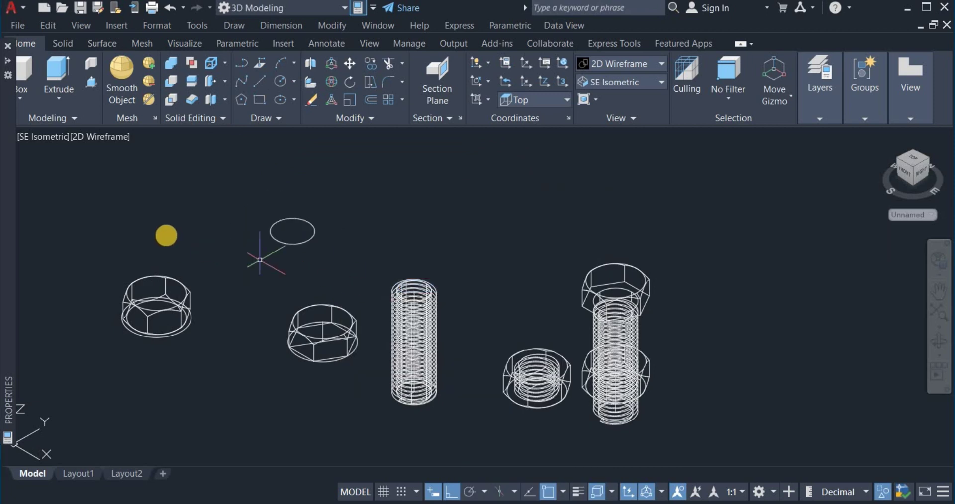
Extrude the 18-diameter circle upward 5 to form the bolt's plain collar.
click(62, 77)
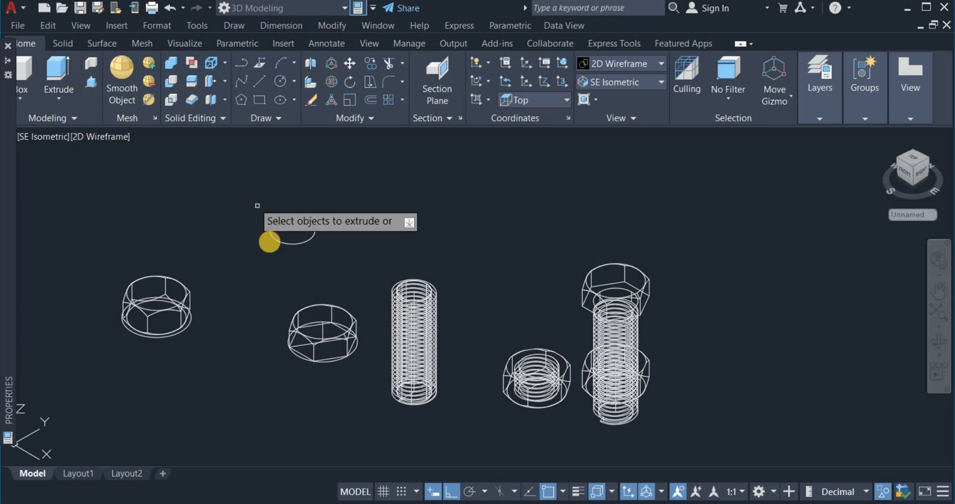
click(281, 243)
right_click(327, 225)
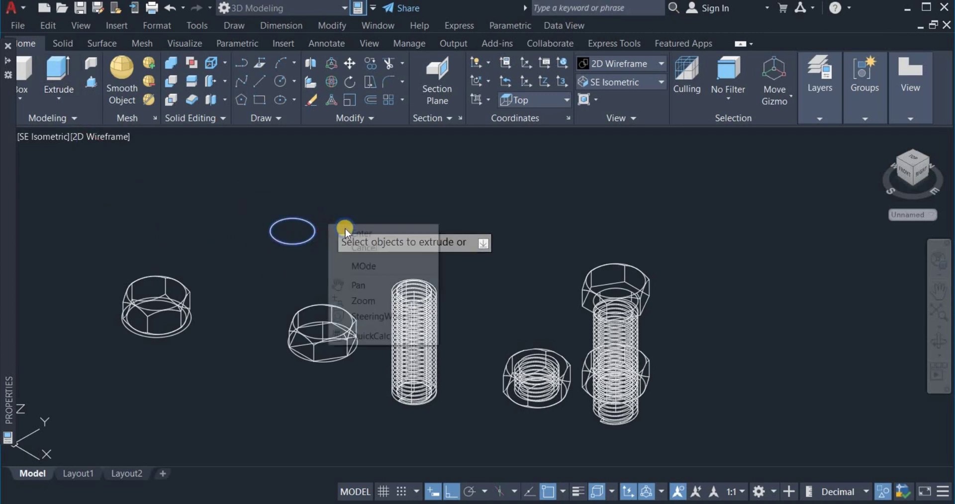
click(348, 233)
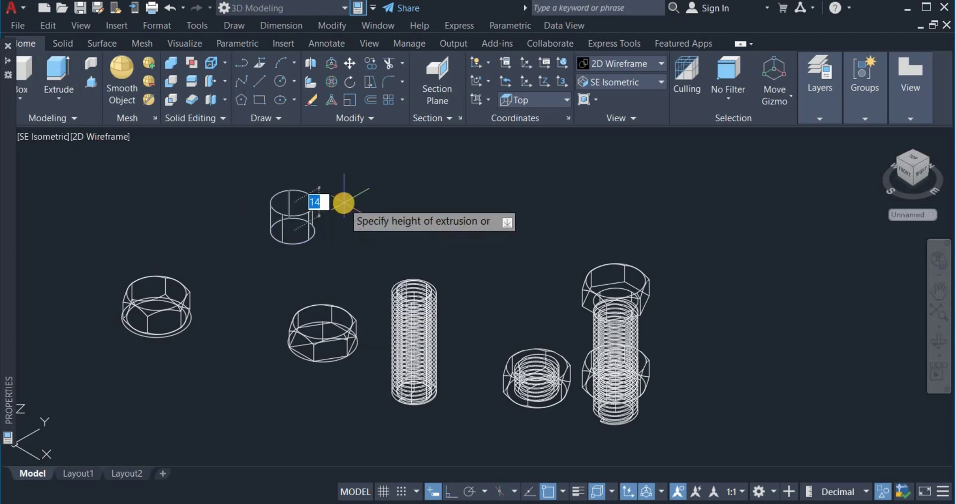
middle_drag(343, 202, 438, 174)
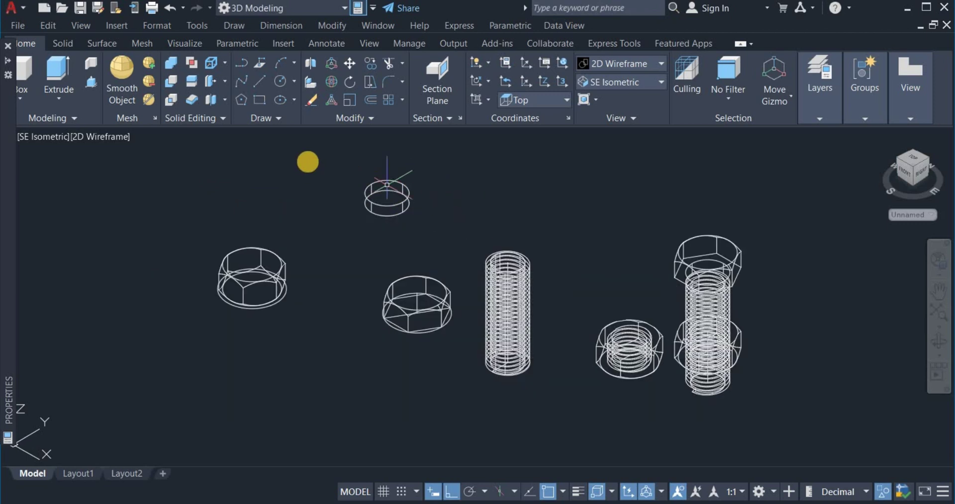
Move the collar by its top-face centre to the centre of the hex head's underside.
click(350, 63)
click(407, 197)
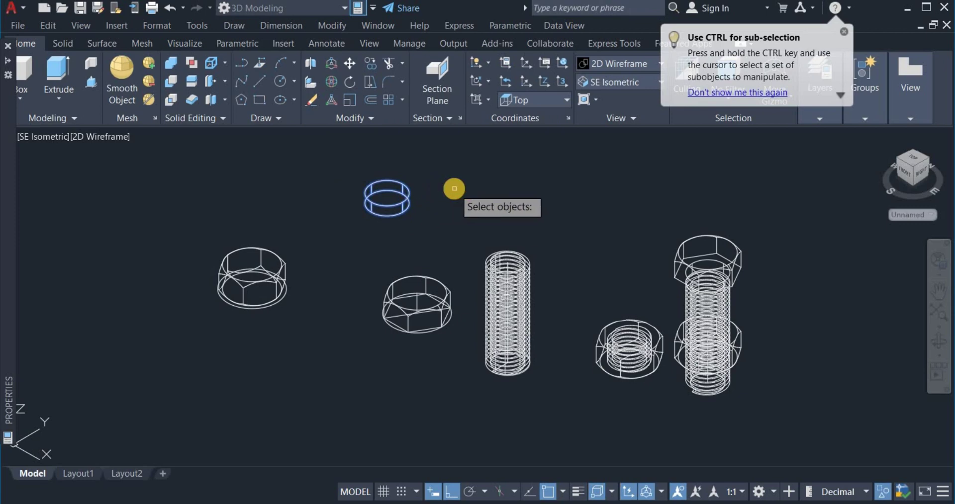
key(Return)
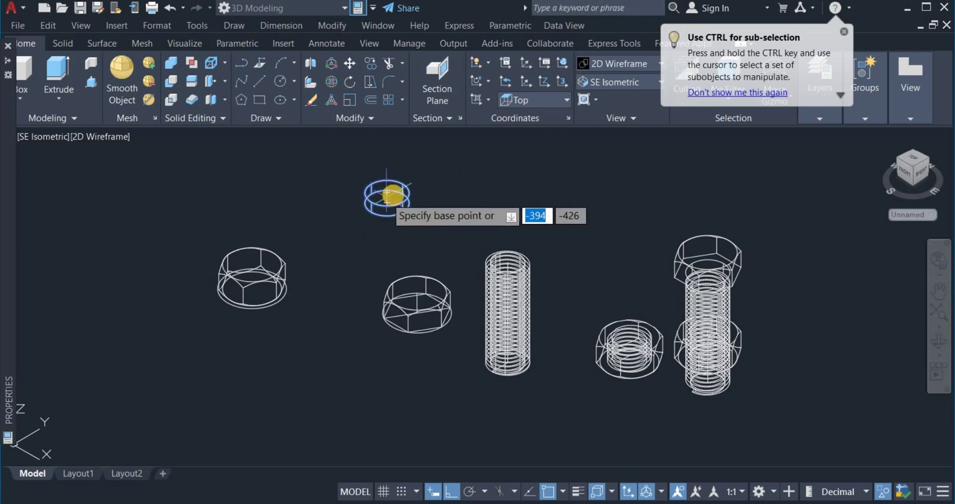
scroll(396, 193, up, 4)
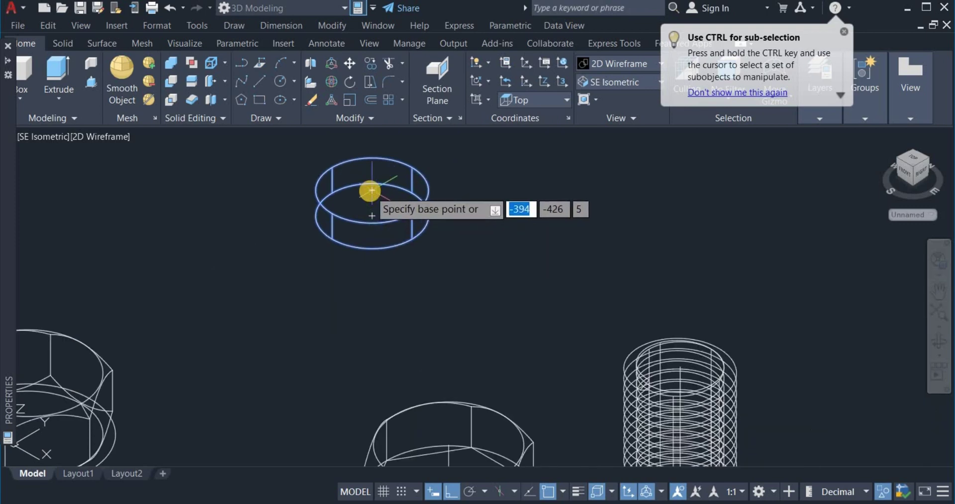
click(372, 190)
scroll(373, 189, down, 3)
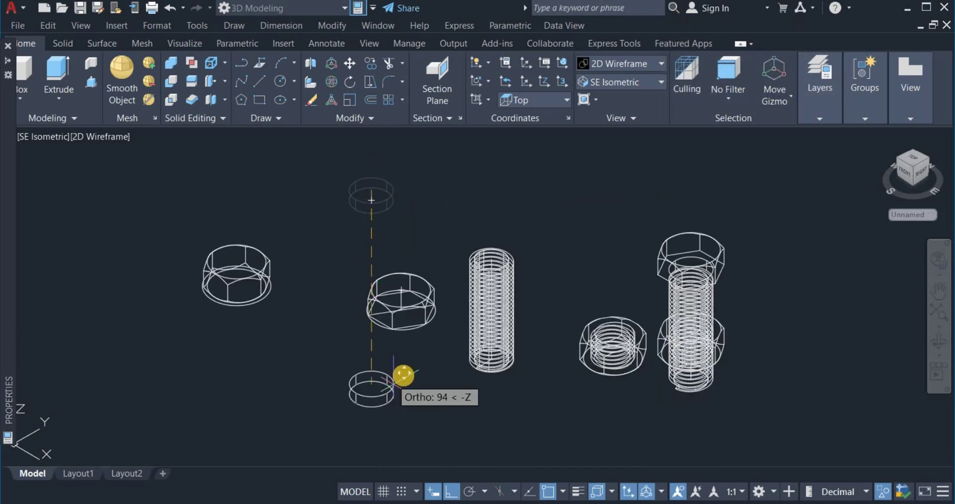
scroll(427, 321, up, 5)
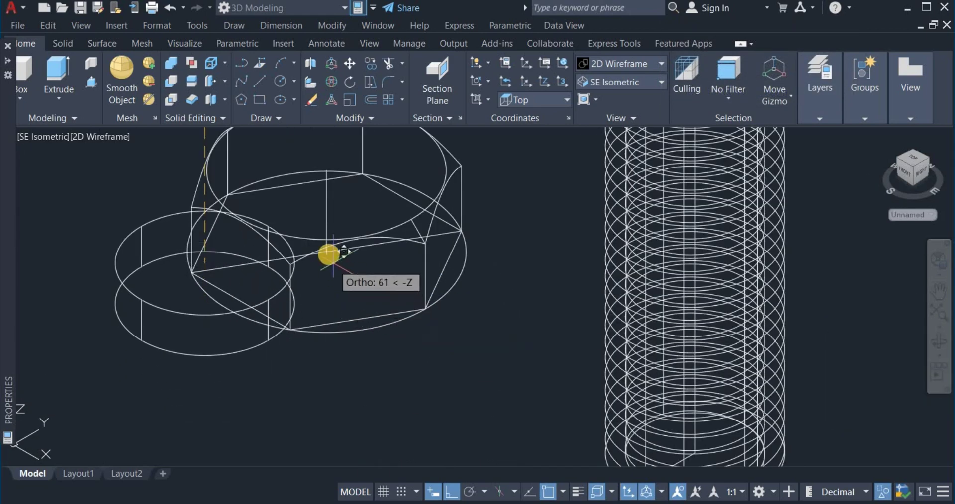
click(328, 253)
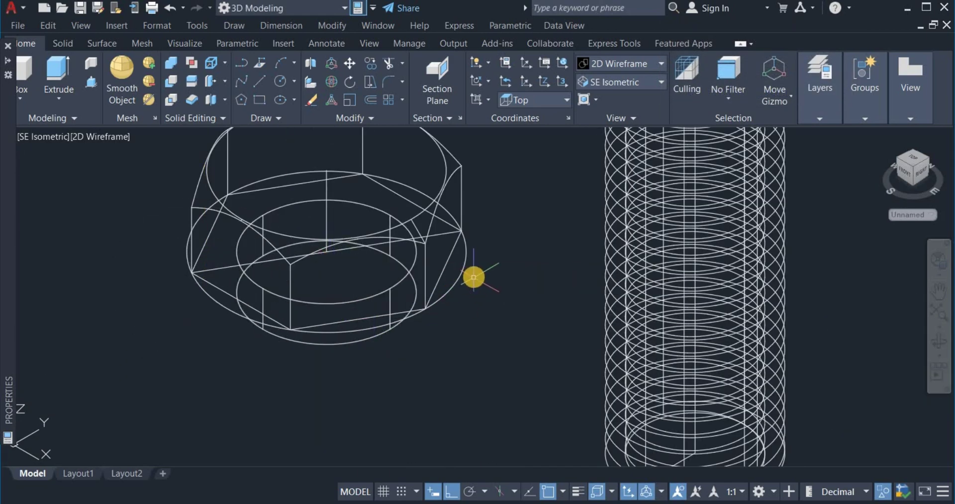
Union the hex head and the collar into one solid.
scroll(464, 322, down, 2)
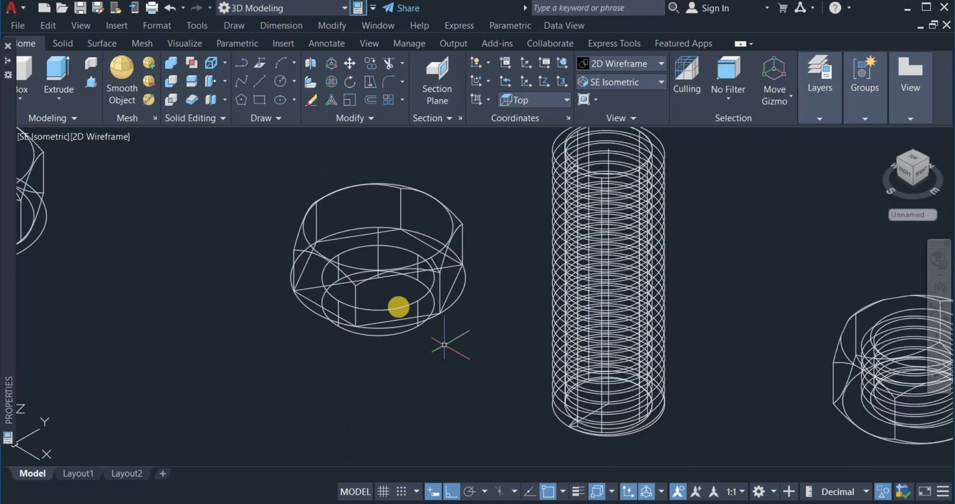
click(169, 63)
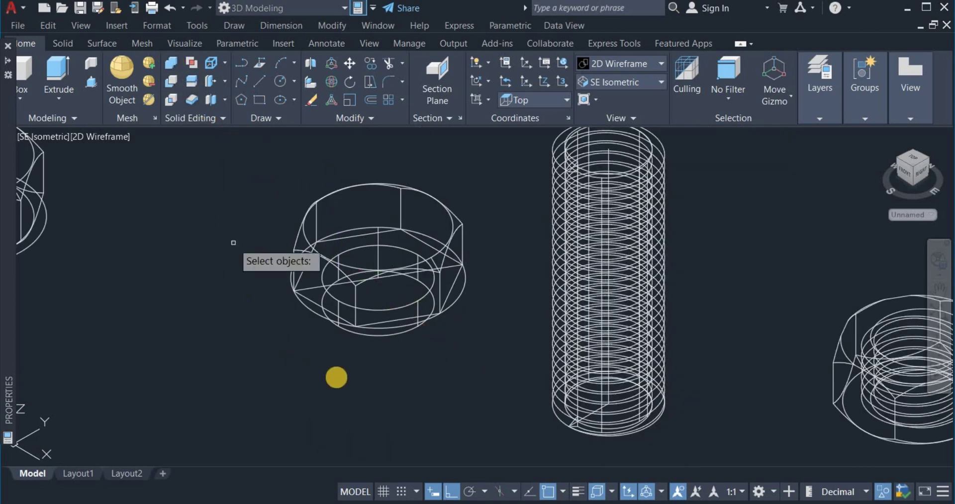
click(458, 222)
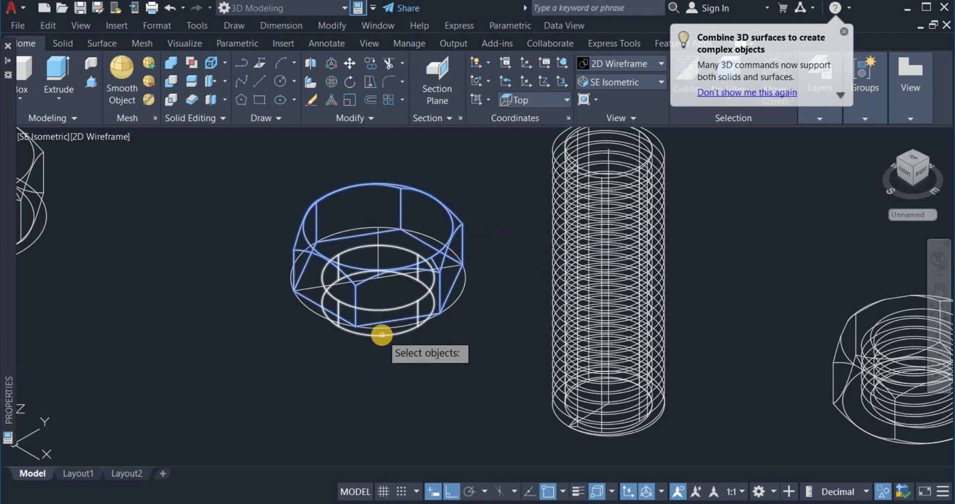
click(381, 335)
key(Return)
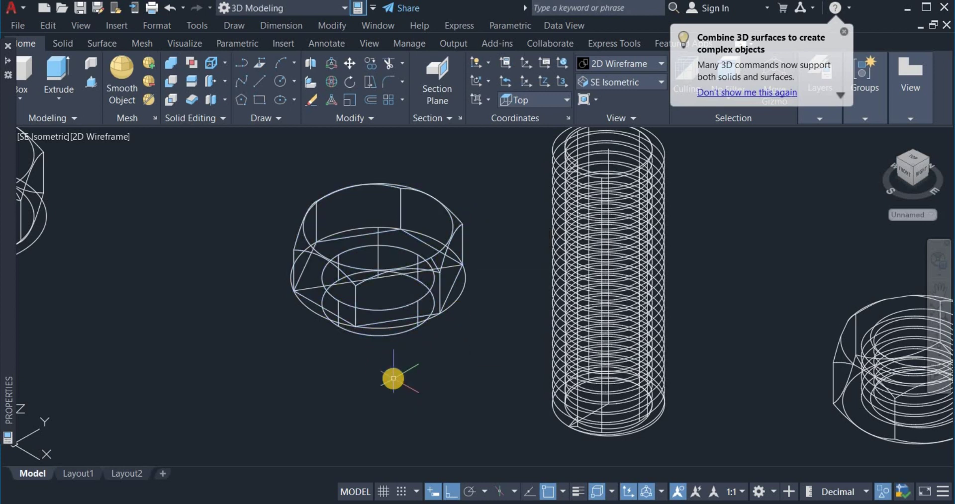
Move the joined head and collar by the collar's bottom centre onto the top centre of the threaded shank.
click(351, 62)
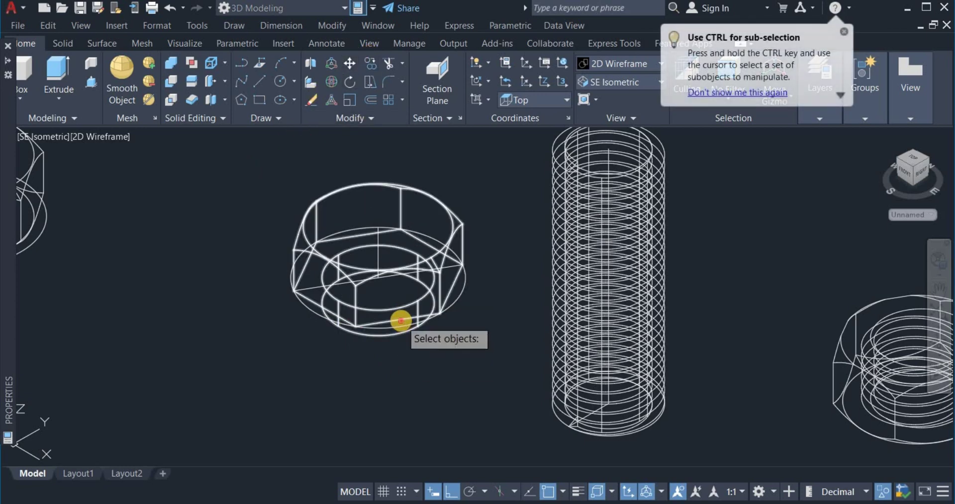
click(401, 321)
key(Return)
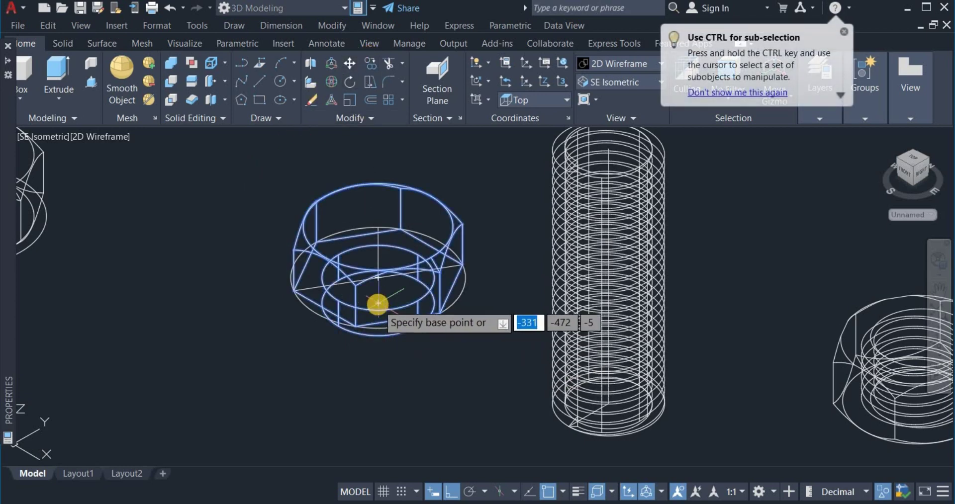
click(379, 323)
scroll(398, 323, down, 4)
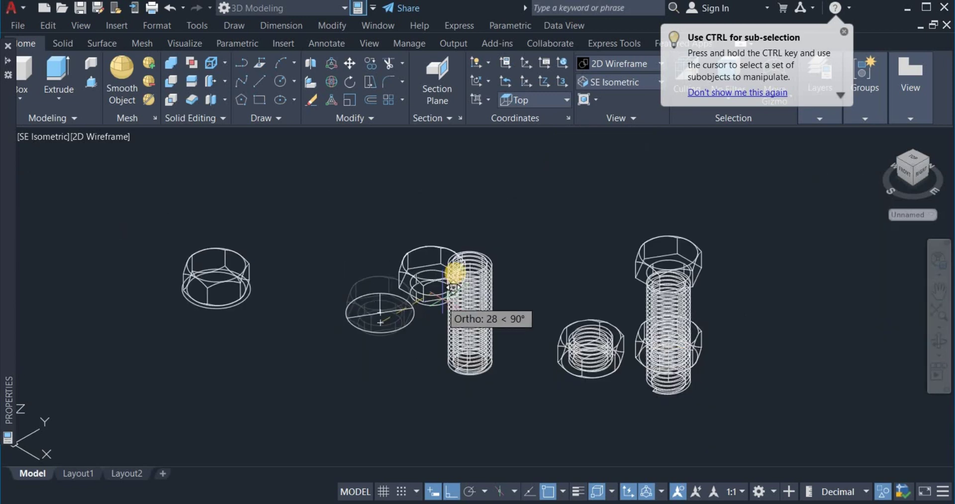
scroll(492, 228, up, 4)
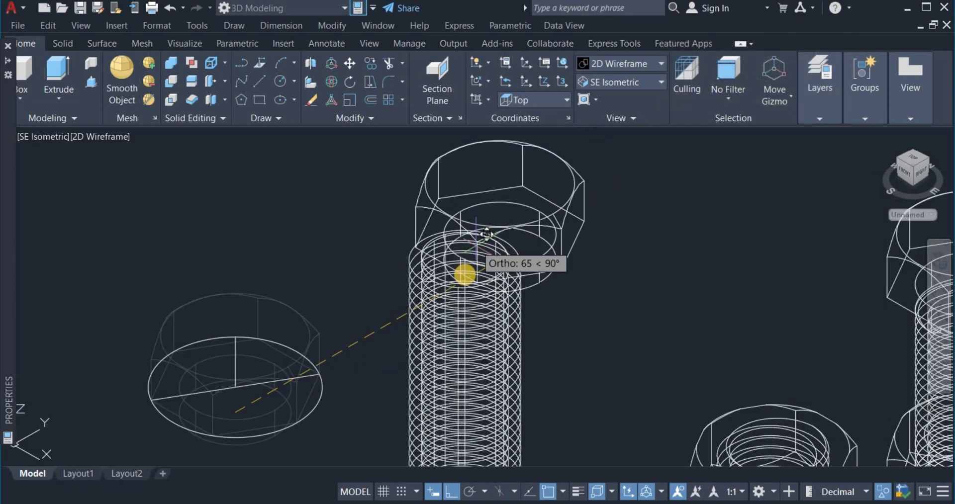
scroll(471, 219, up, 4)
scroll(522, 309, down, 6)
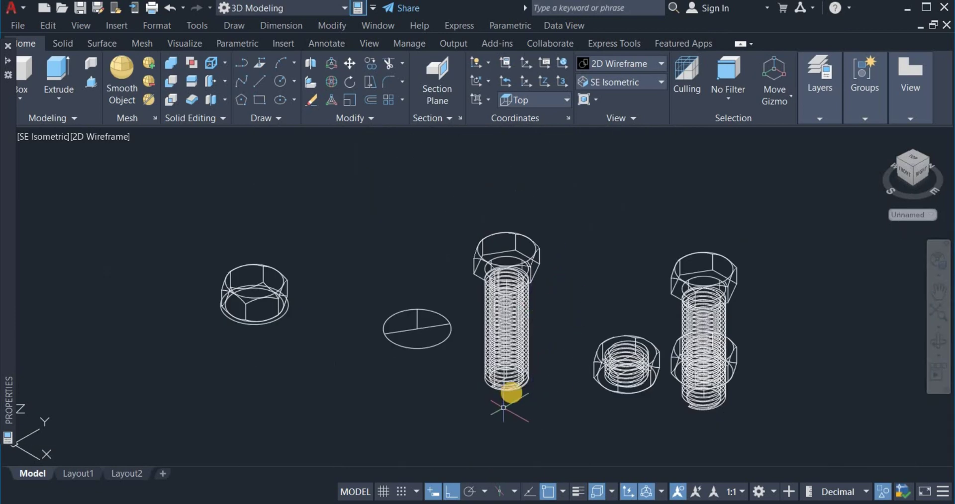
Erase the vertical line running up from the centre of the shank's base.
shift+middle_drag(518, 390, 250, 384)
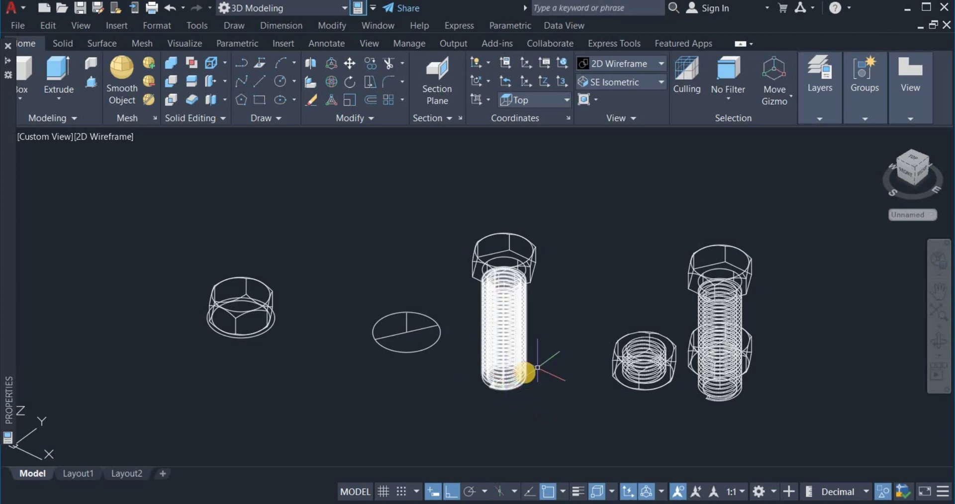
scroll(505, 384, up, 8)
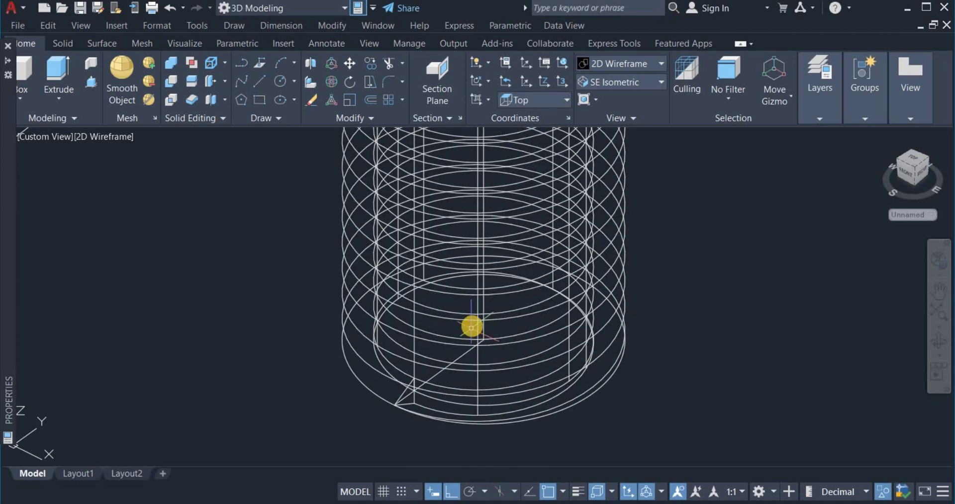
scroll(477, 329, down, 3)
scroll(478, 331, up, 4)
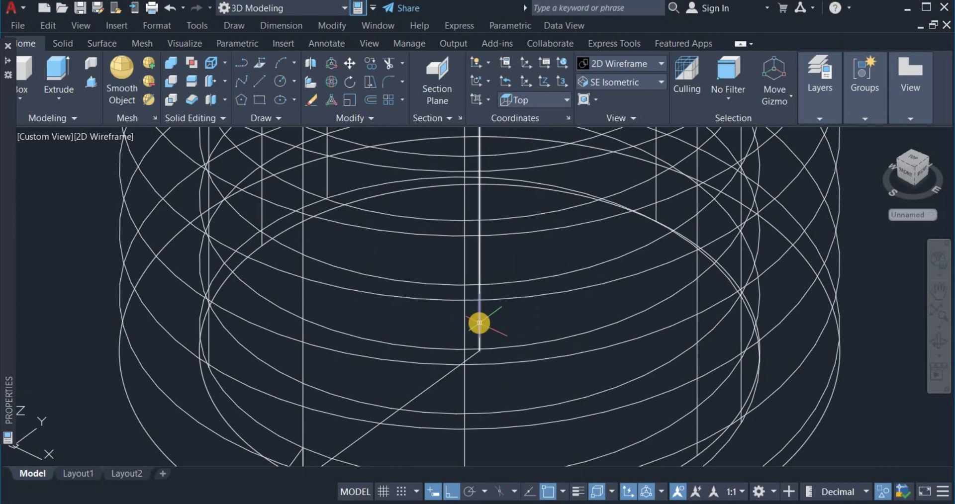
click(479, 323)
right_click(522, 263)
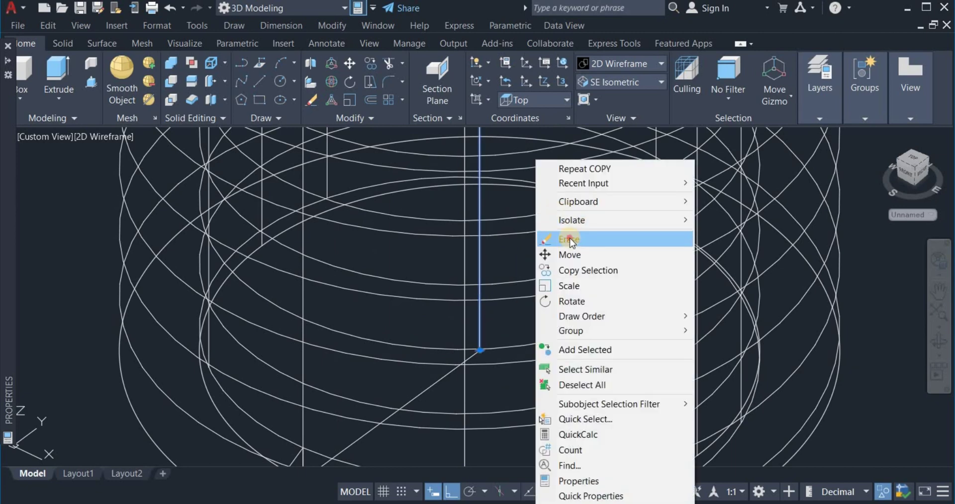
click(562, 237)
Draw a vertical line 25 high from the shank's base centre, continued by a horizontal segment along X extending beyond the thread.
scroll(559, 273, down, 2)
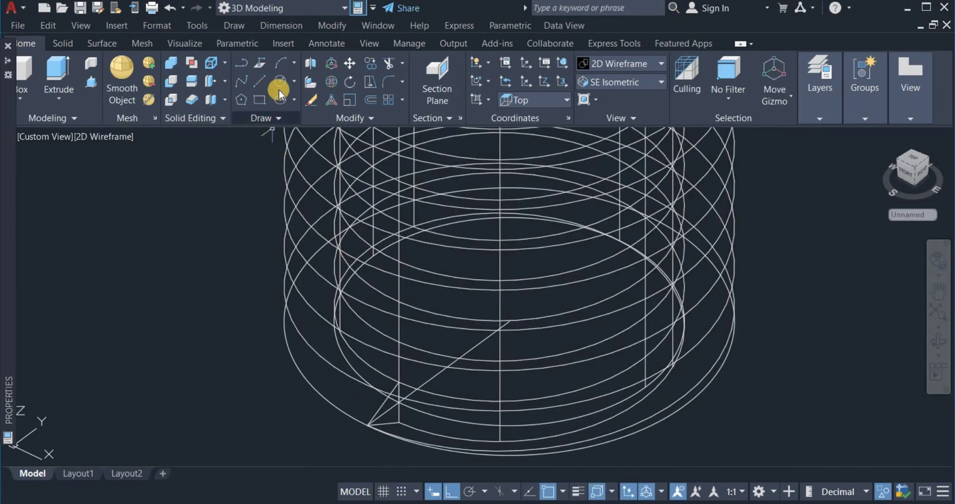
click(263, 80)
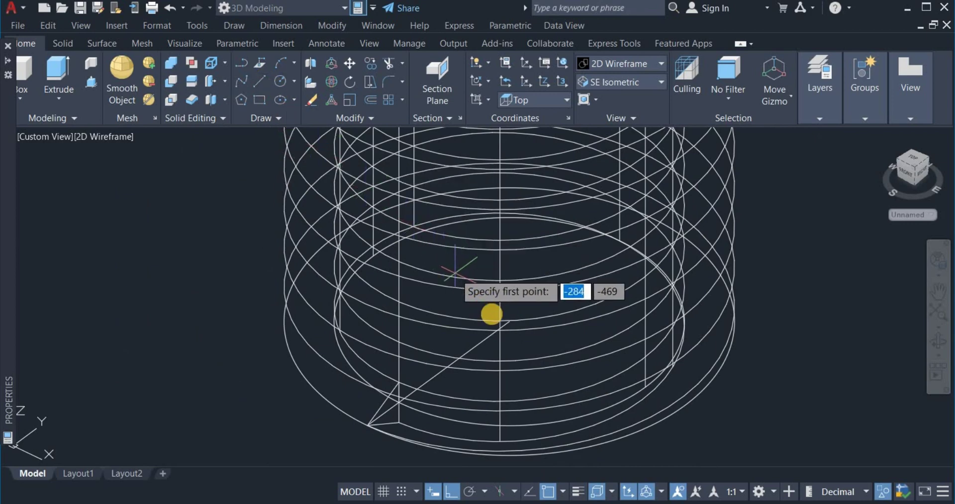
click(509, 320)
scroll(492, 305, down, 4)
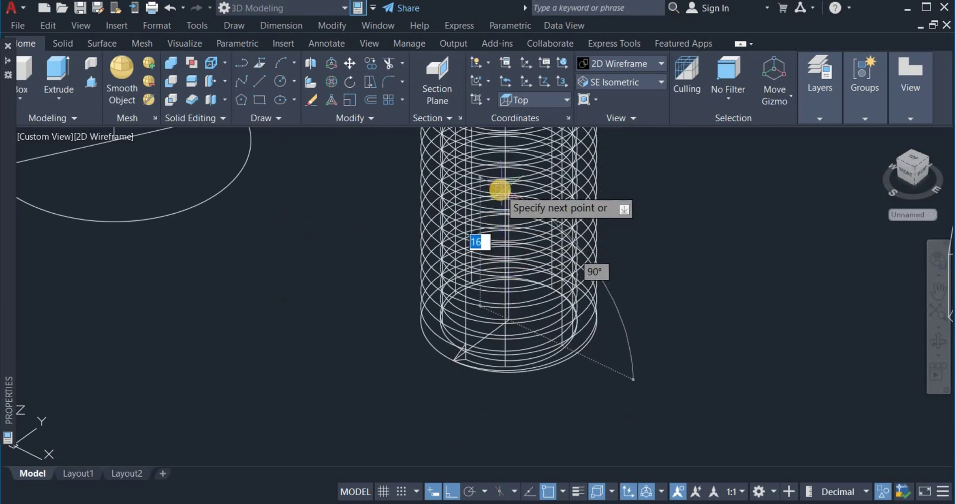
text(2)
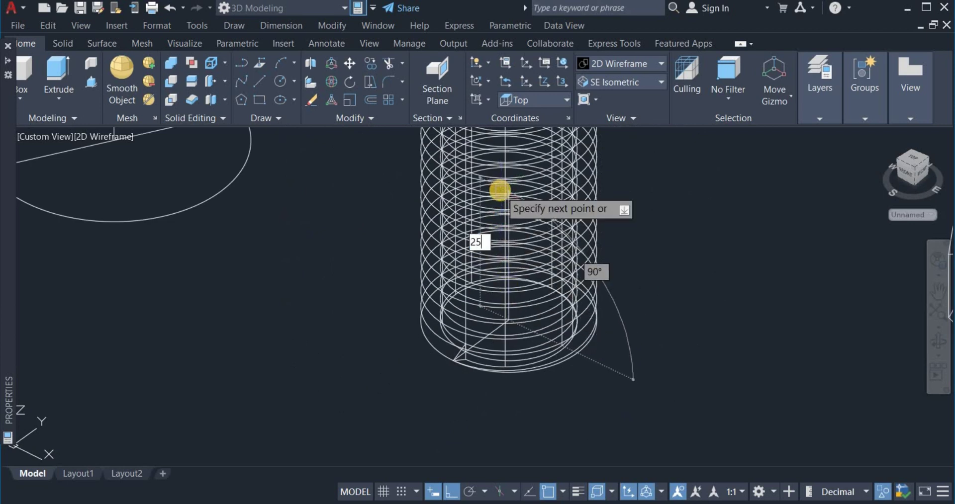
text(5)
key(Return)
key(Return)
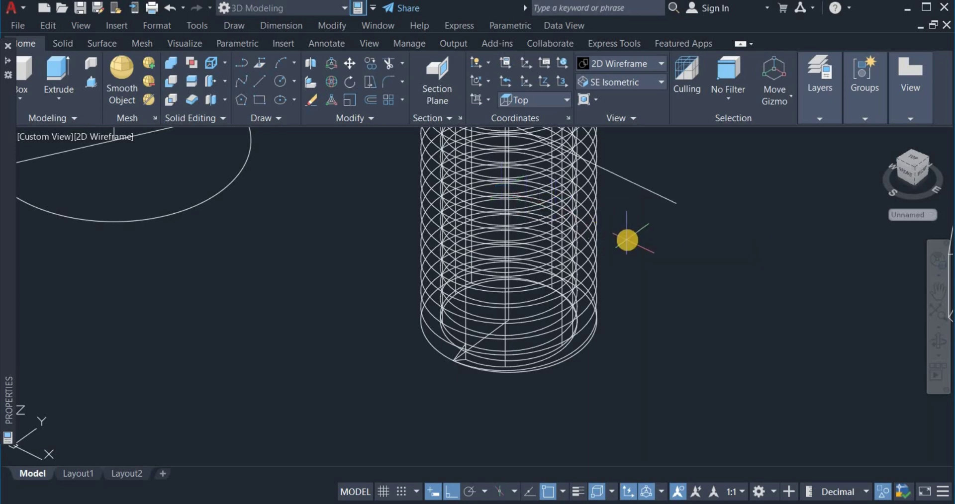
Finish the guide line and move the hex nut by its bottom centre to the upper end of the vertical guide line inside the shank.
key(Return)
key(Return)
right_click(642, 229)
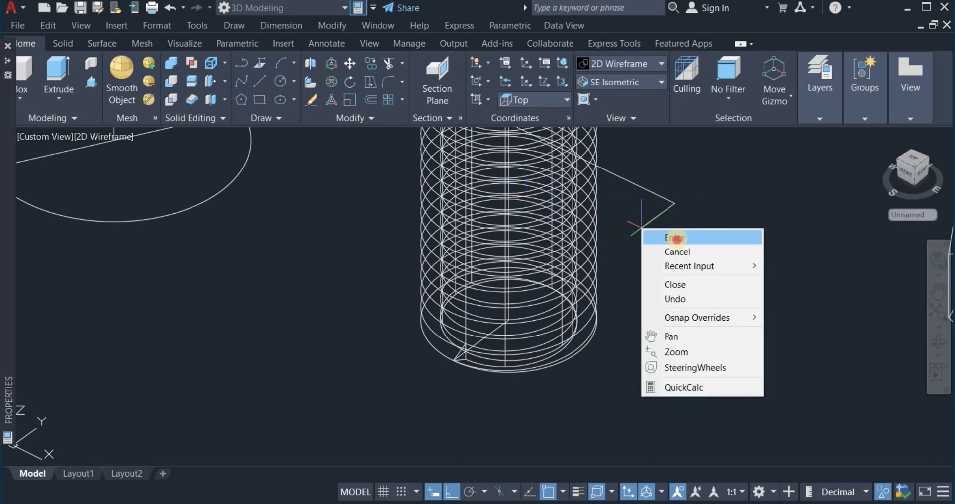
click(675, 237)
scroll(672, 267, down, 4)
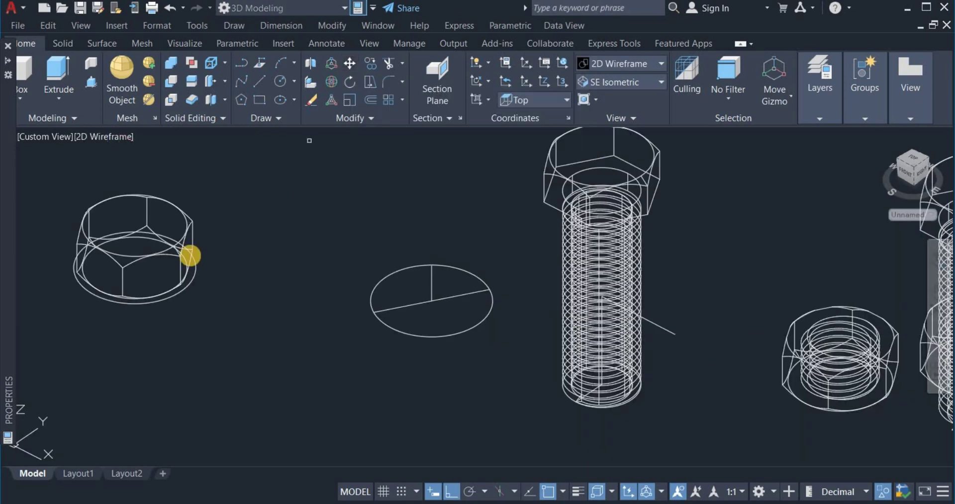
click(118, 266)
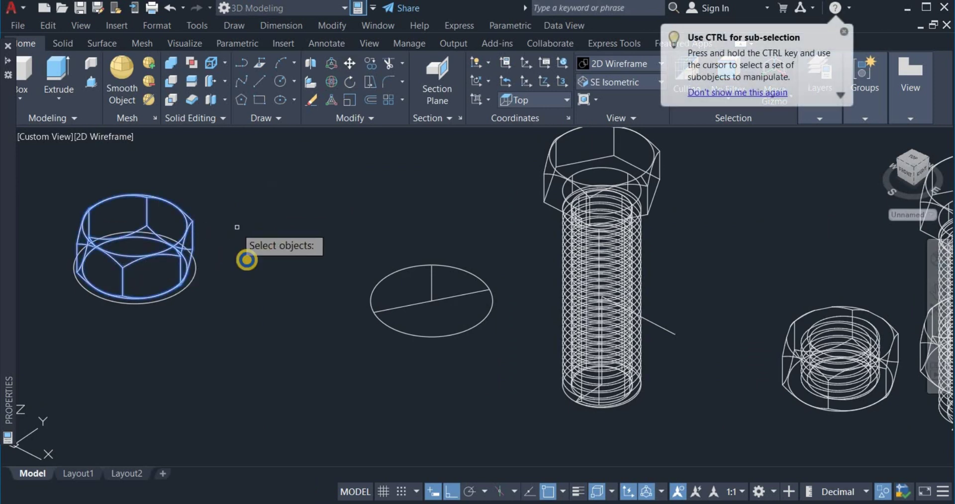
key(Return)
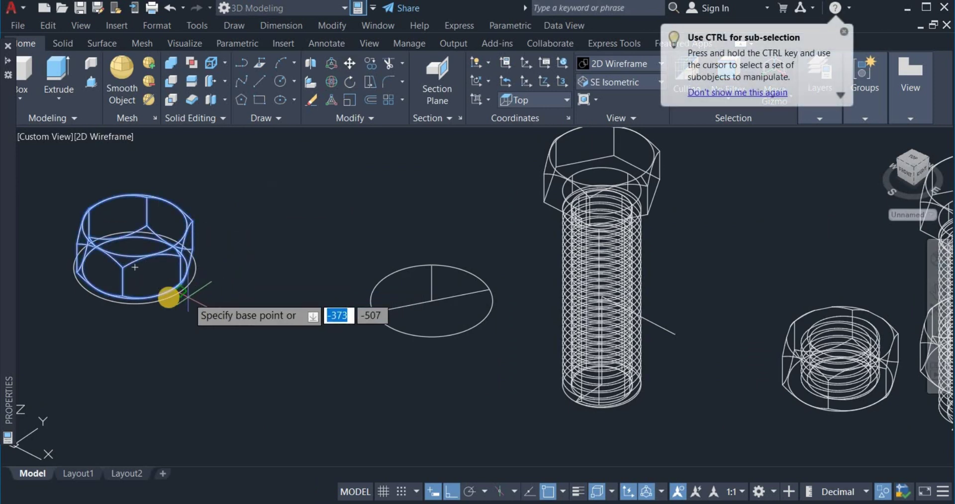
click(130, 268)
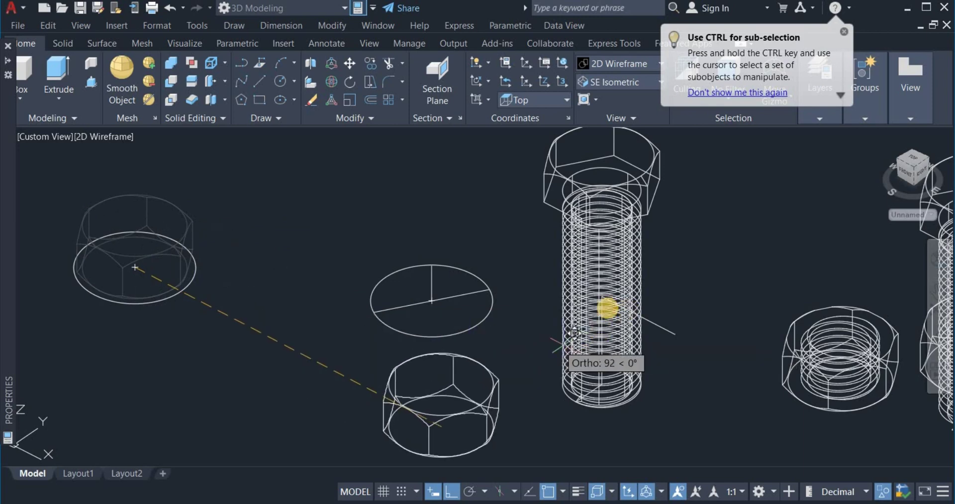
scroll(604, 284, up, 4)
scroll(580, 341, up, 3)
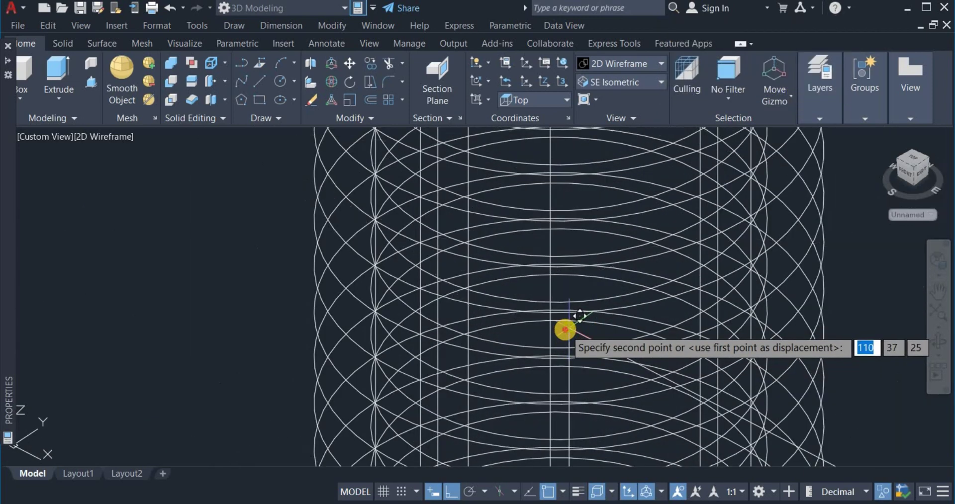
click(567, 332)
scroll(566, 328, down, 4)
scroll(566, 328, down, 3)
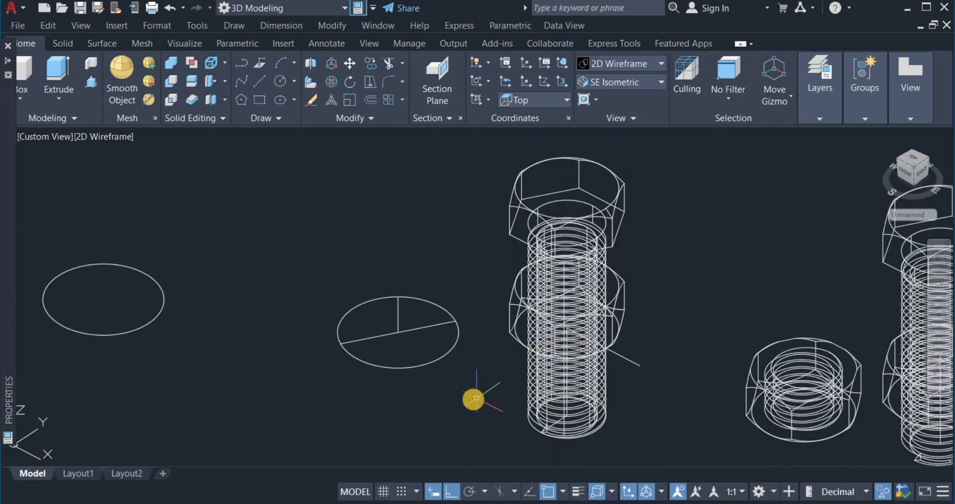
Erase the two leftover construction circles and the straight lines inside one of them.
click(453, 374)
click(390, 279)
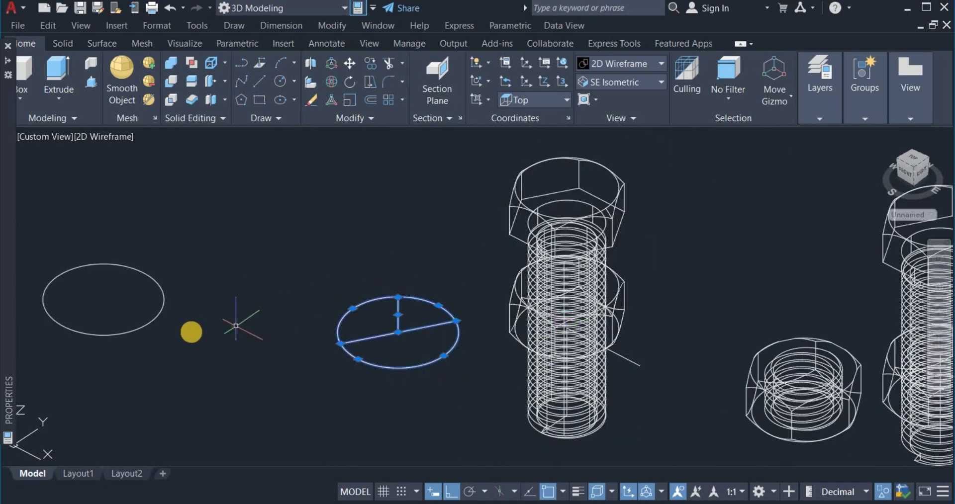
click(155, 318)
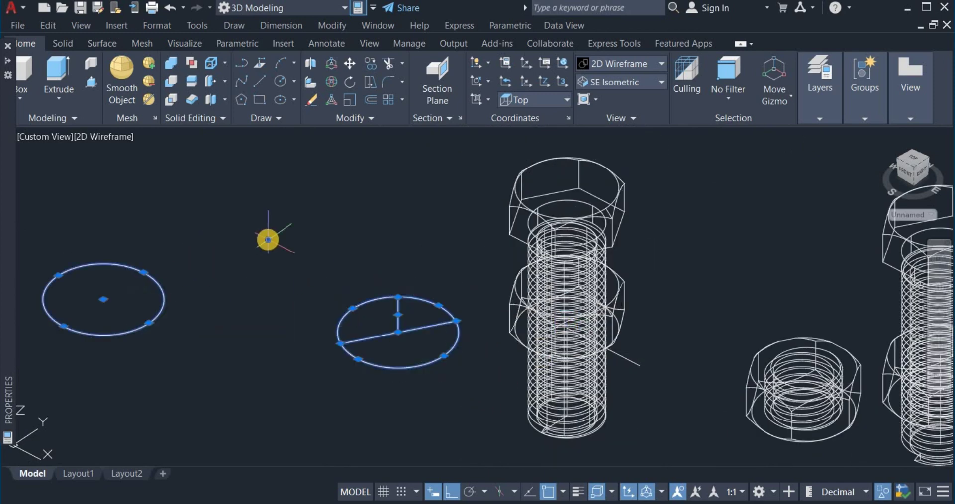
right_click(268, 240)
click(304, 258)
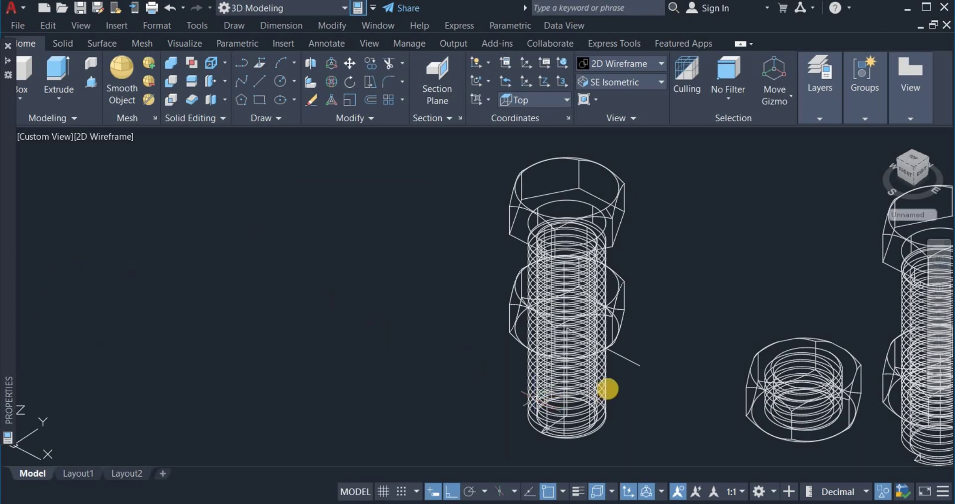
Copy the bolt, nut and guide lines as one set into the empty space beside the original.
scroll(642, 337, down, 2)
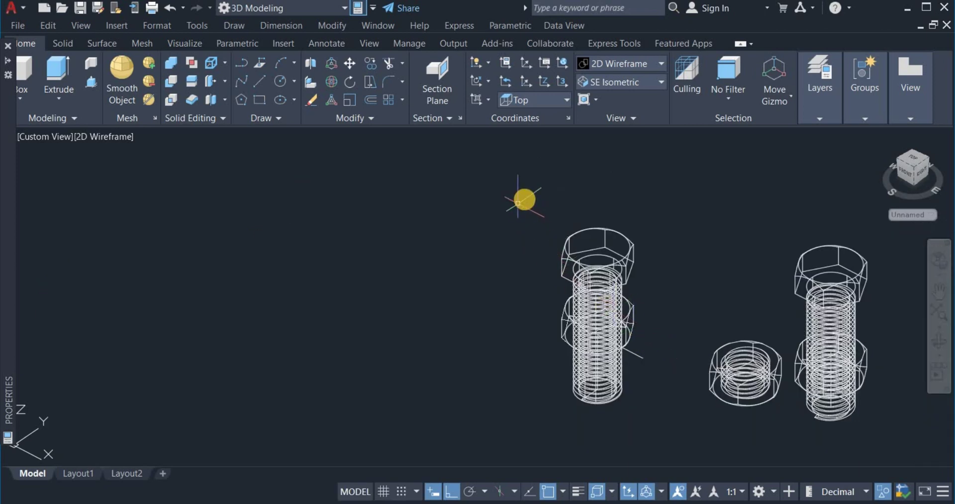
click(525, 200)
click(669, 418)
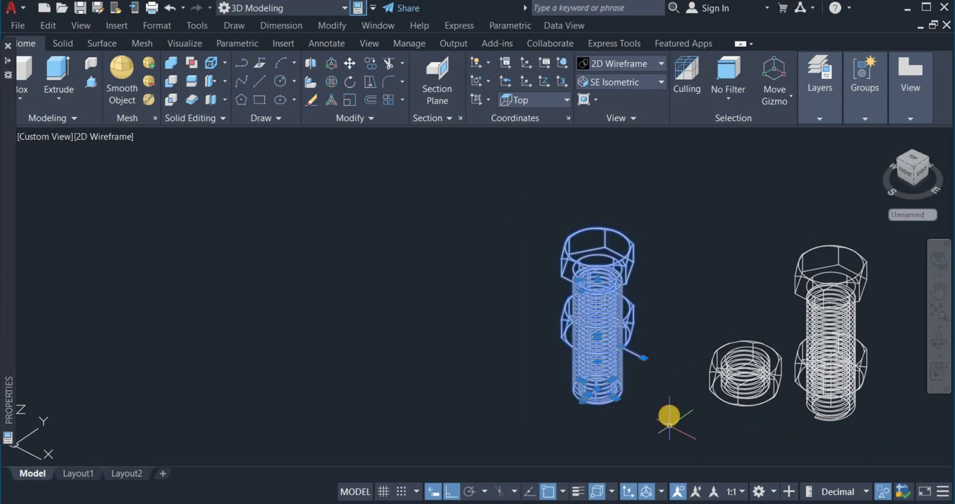
click(666, 416)
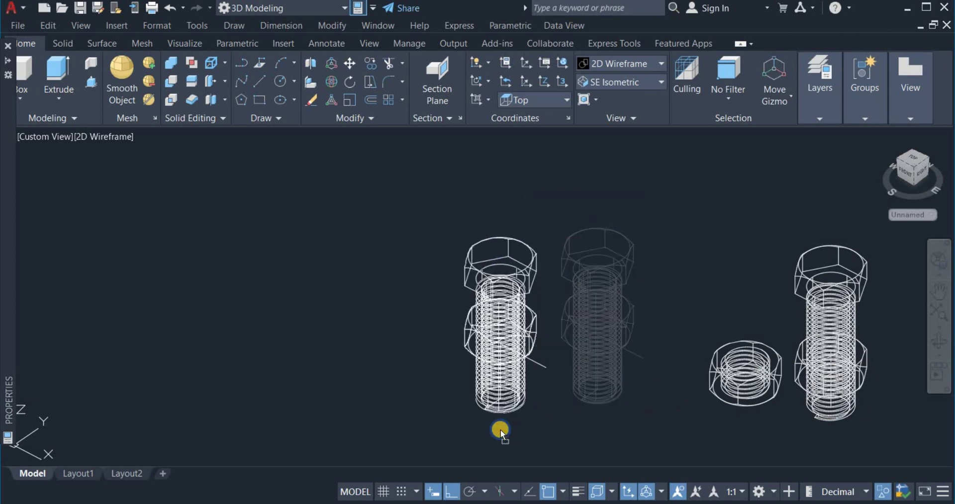
right_click(462, 428)
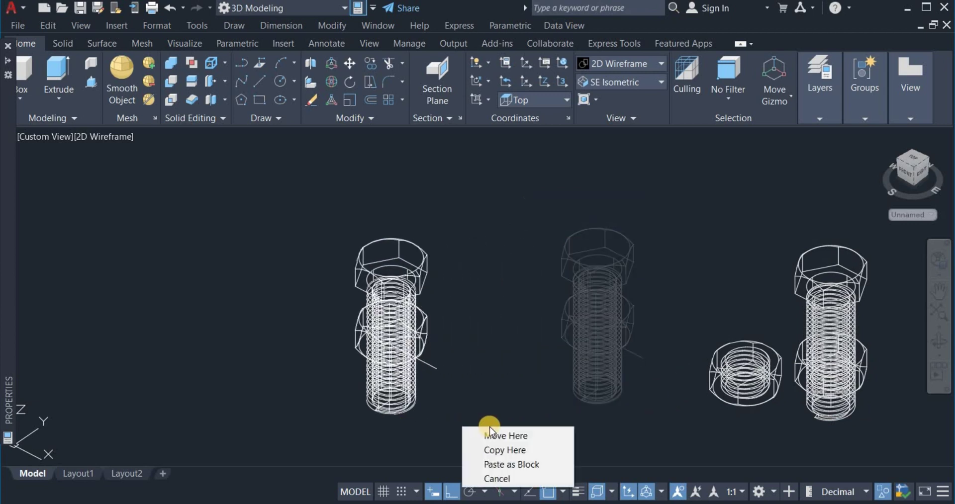
click(505, 450)
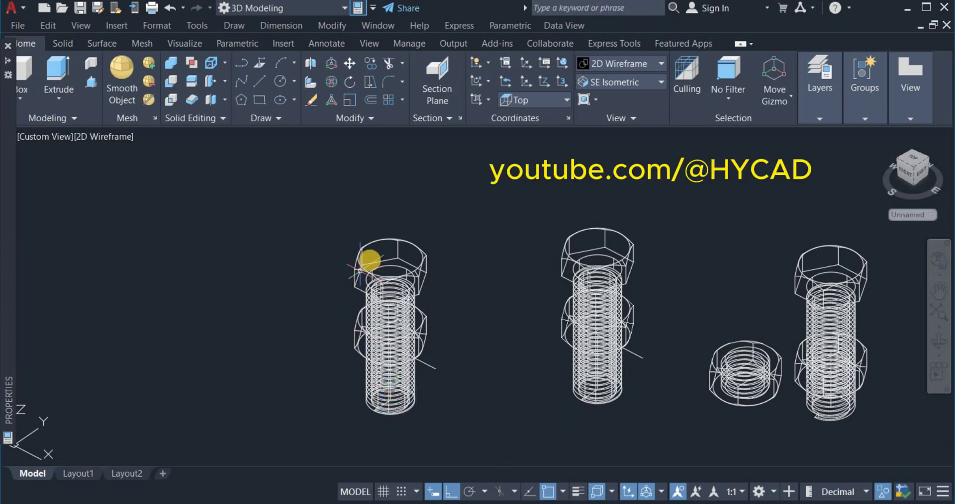
Display the model in Shades of Gray and union the copied bolt's head with its threaded shank.
click(633, 62)
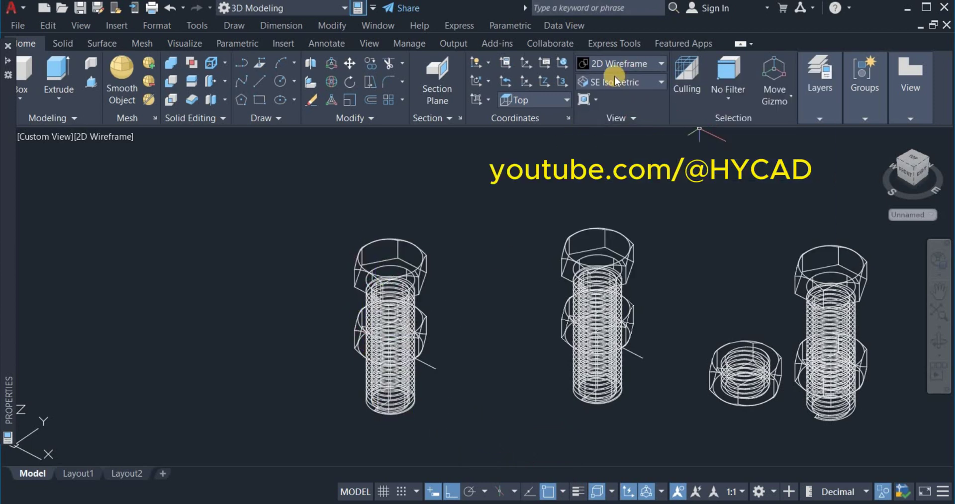
click(632, 64)
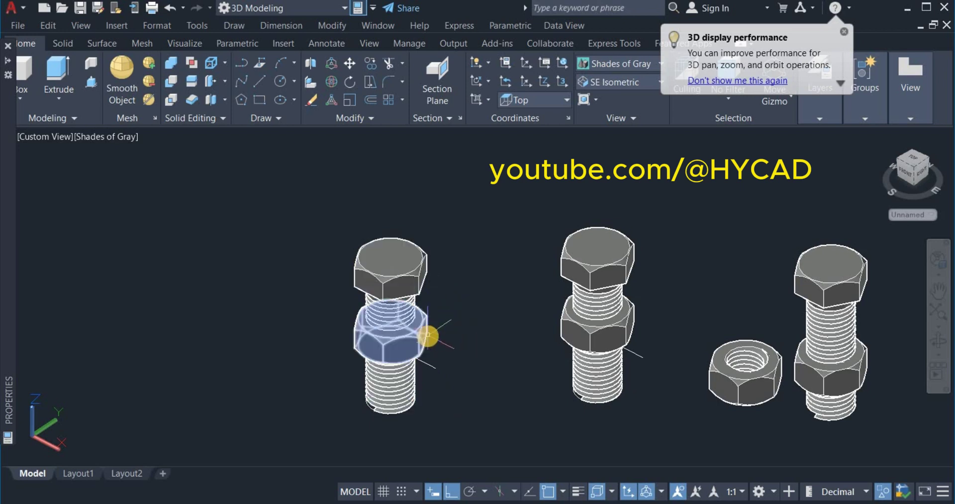
click(171, 65)
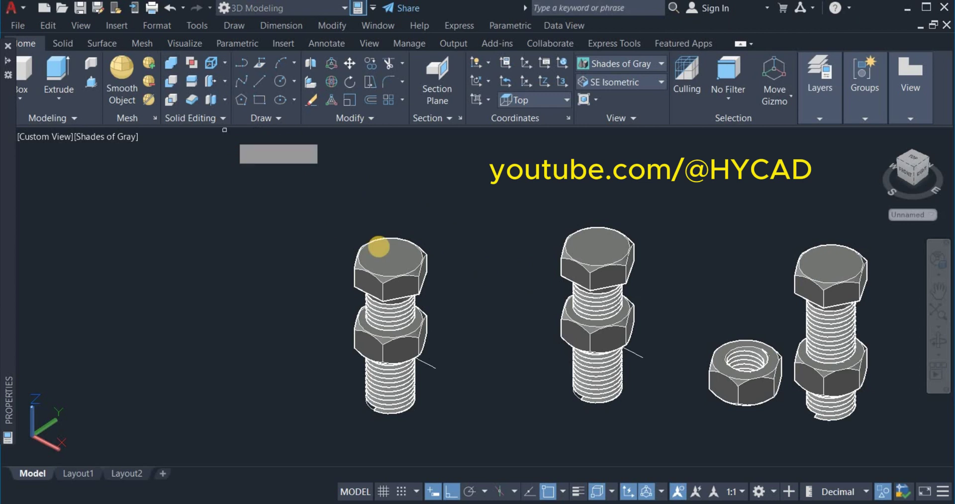
click(414, 257)
click(407, 313)
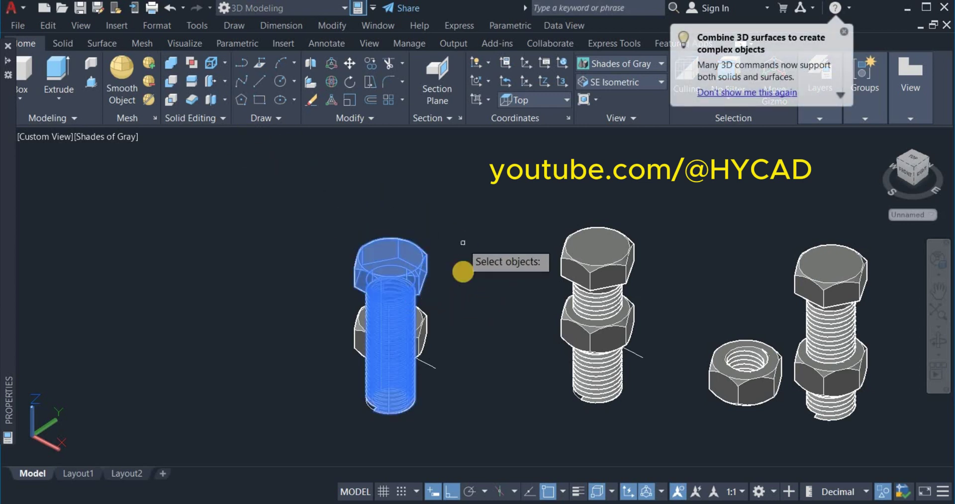
click(436, 411)
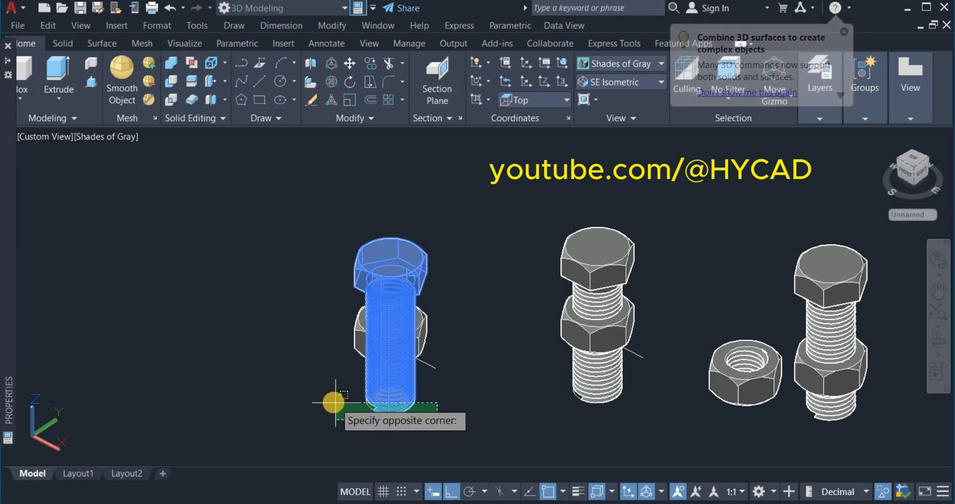
click(362, 390)
key(Return)
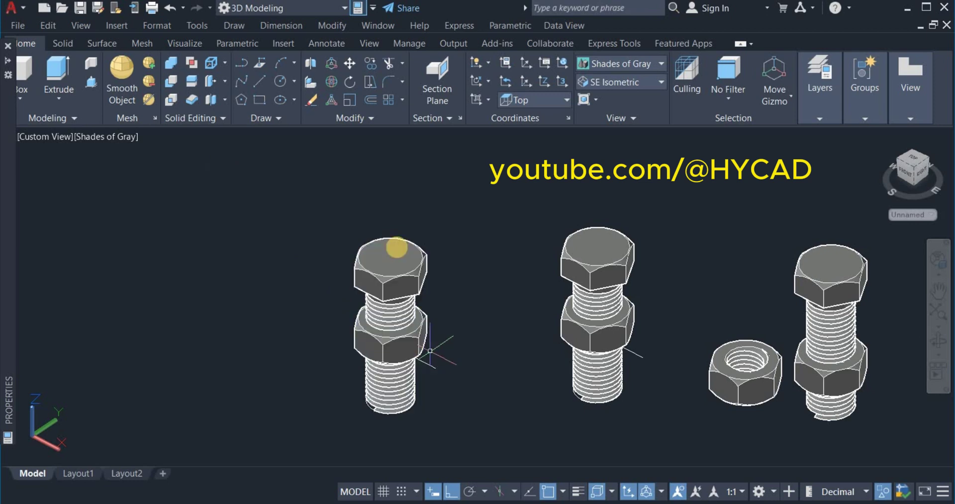
Subtract the joined copy of the bolt from the copied nut to cut its internal thread.
click(173, 82)
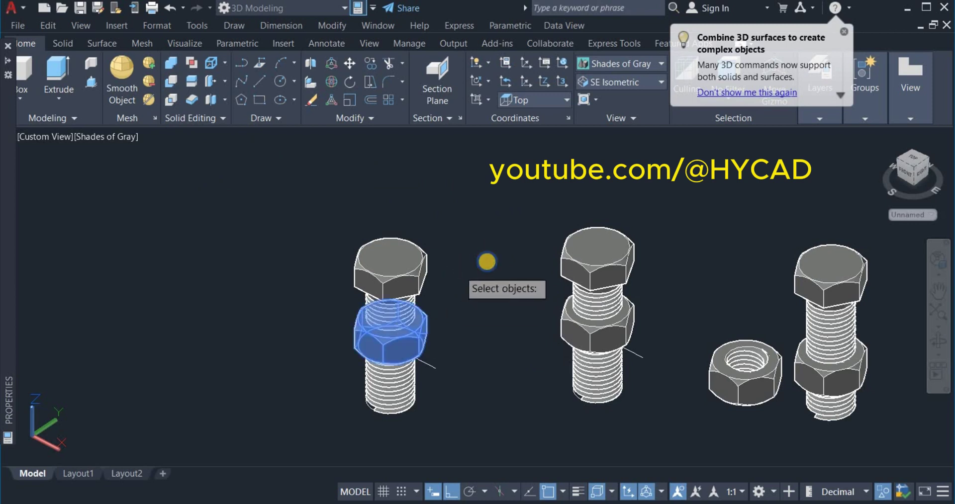
click(417, 278)
key(Return)
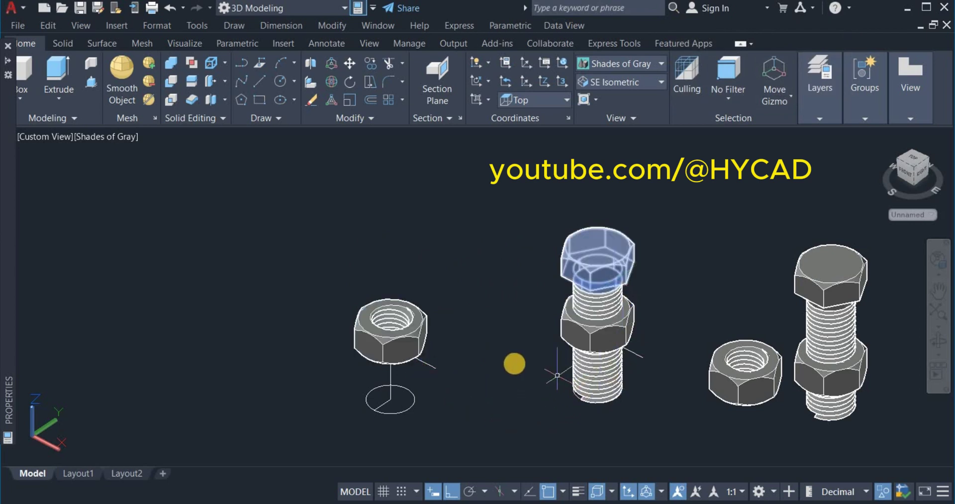
Erase the uncut nut from the original bolt.
click(616, 331)
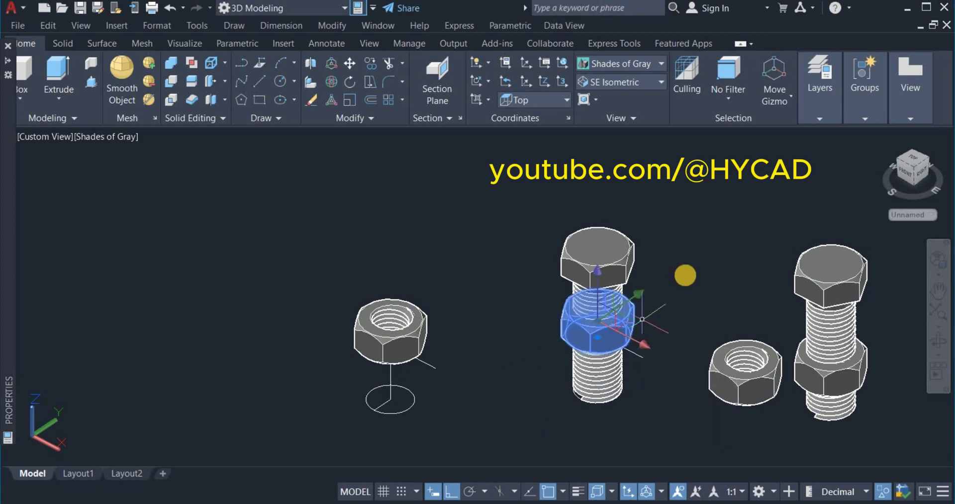
right_click(689, 271)
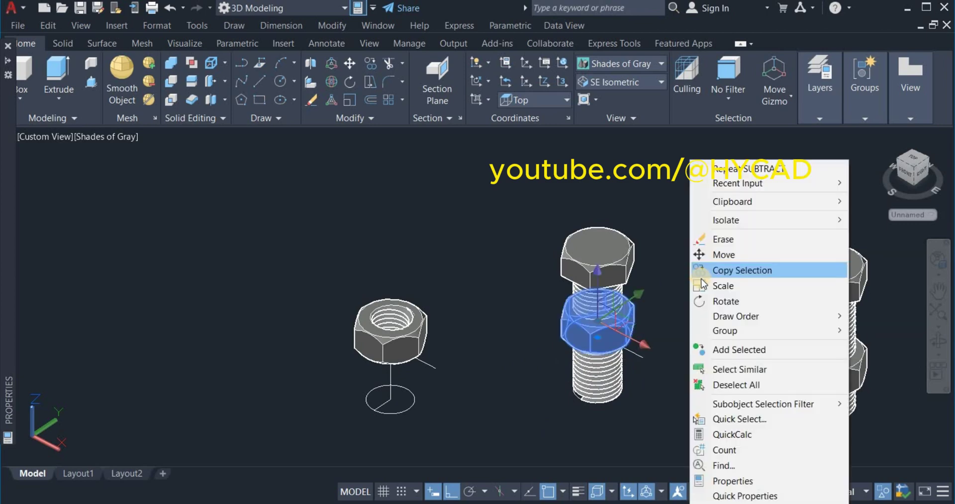
click(738, 241)
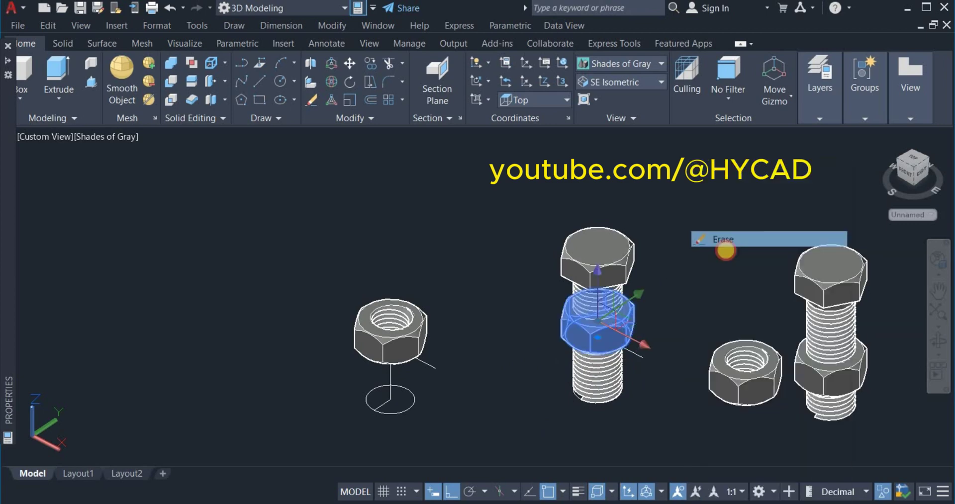
click(395, 341)
key(Escape)
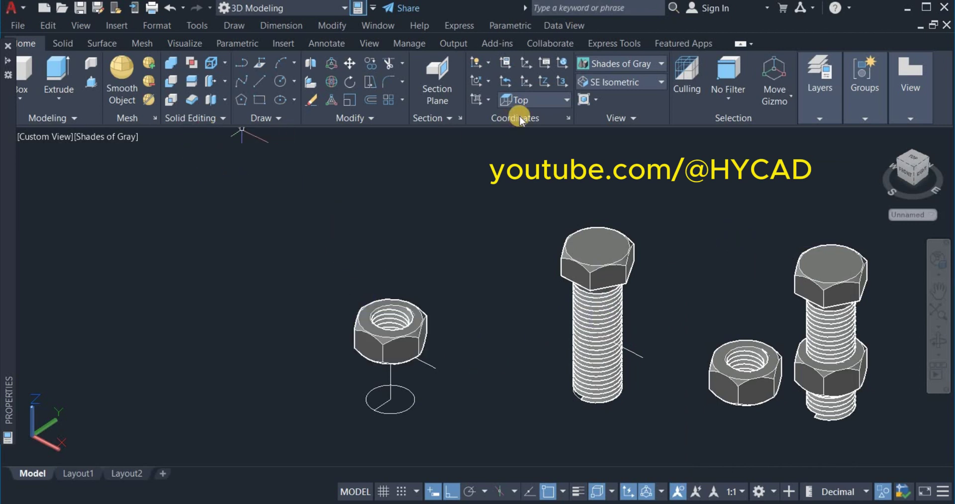
Return to the 2D Wireframe style and move the threaded nut by its top centre onto the guide line's upper end inside the original bolt.
click(613, 63)
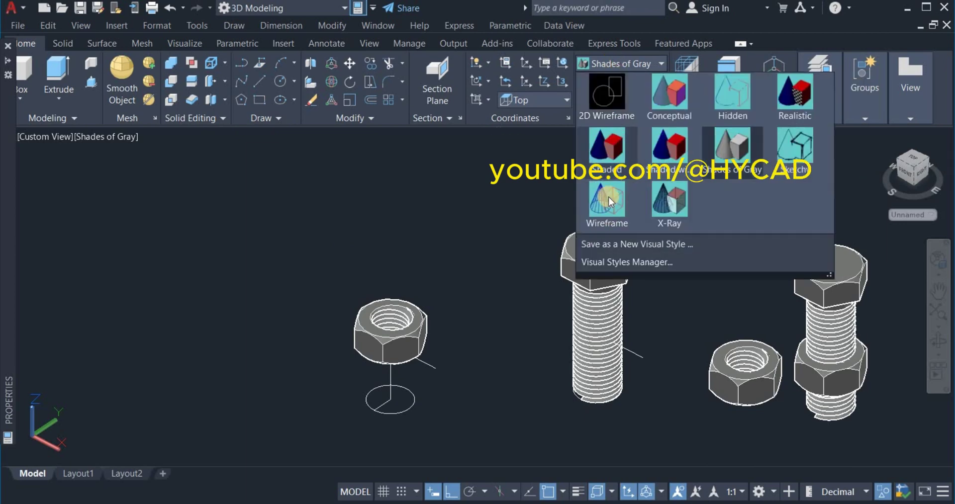
click(620, 114)
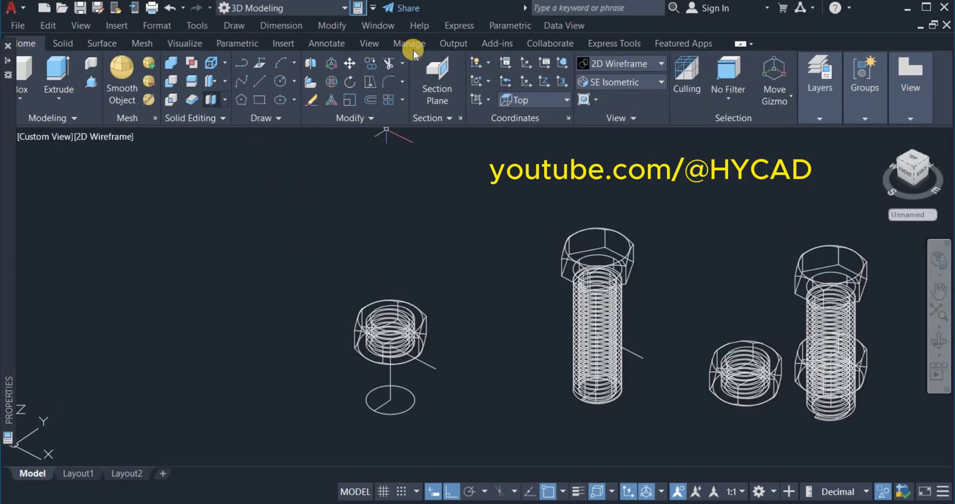
click(356, 61)
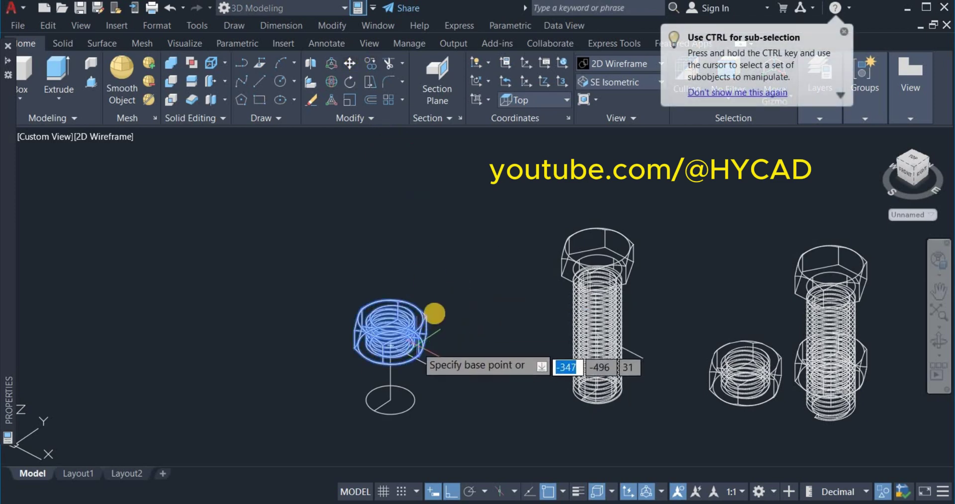
scroll(436, 306, up, 5)
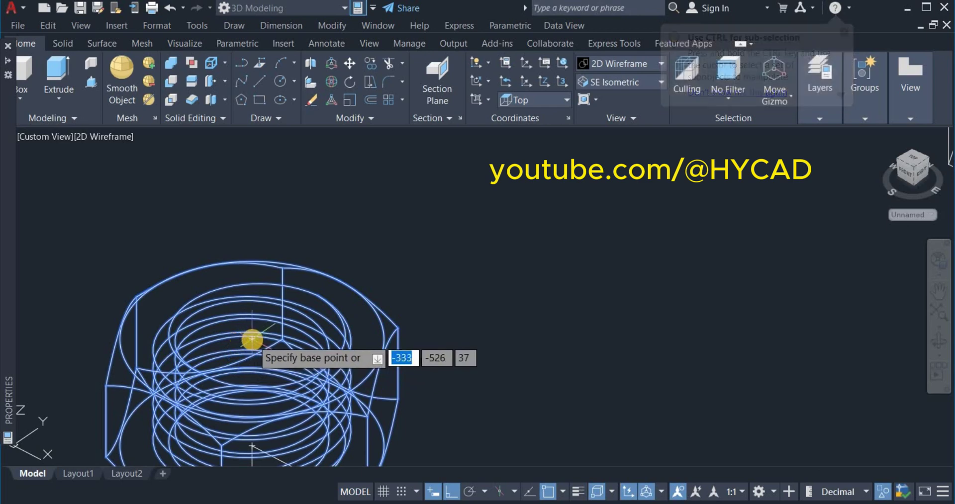
click(252, 339)
scroll(262, 323, down, 3)
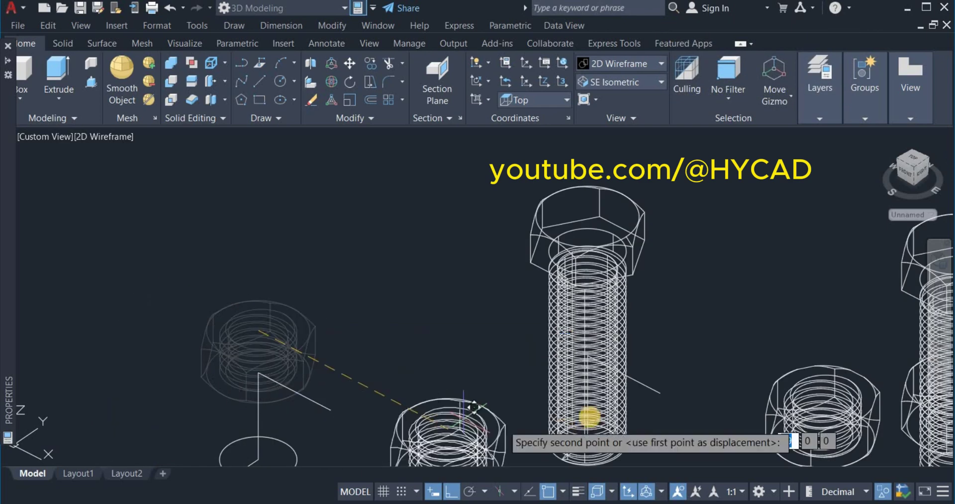
scroll(591, 375, up, 4)
scroll(591, 375, up, 4)
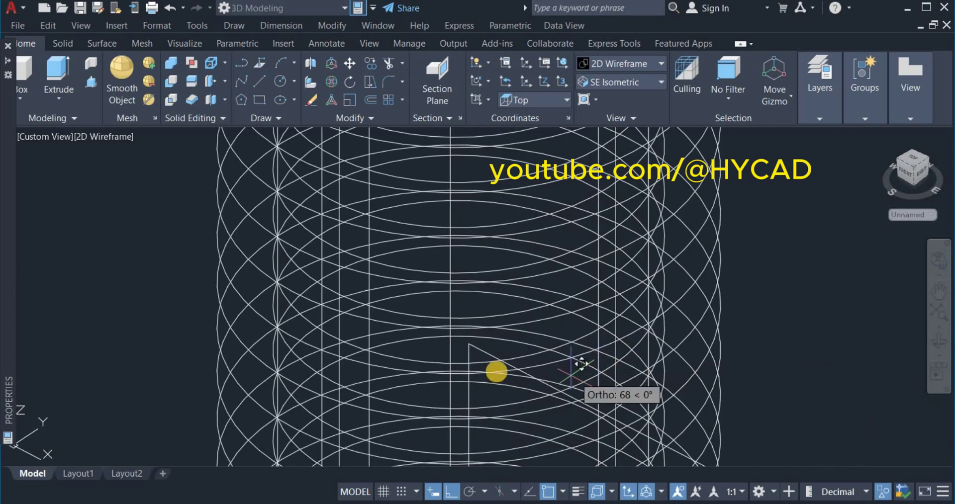
click(469, 343)
scroll(482, 324, down, 6)
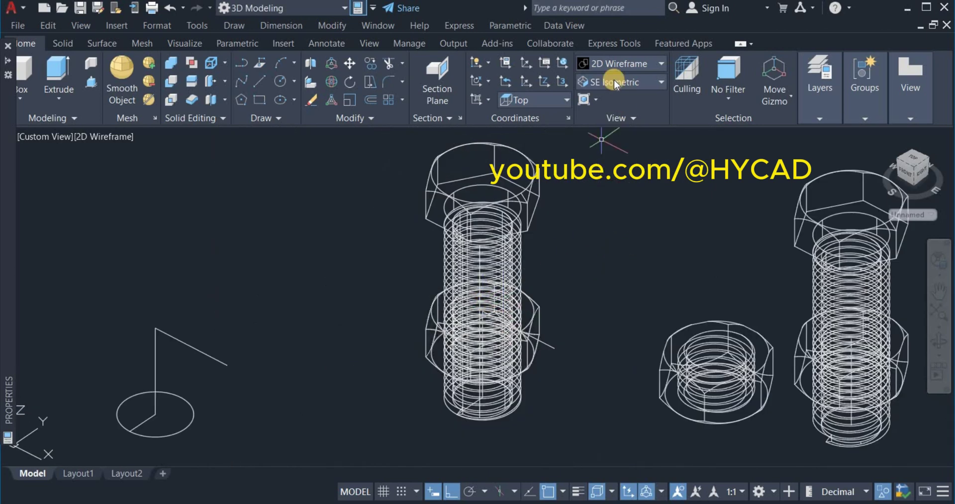
Display the model in Shades of Gray and erase the leftover circle with its attached construction lines beside the original bolt.
click(605, 61)
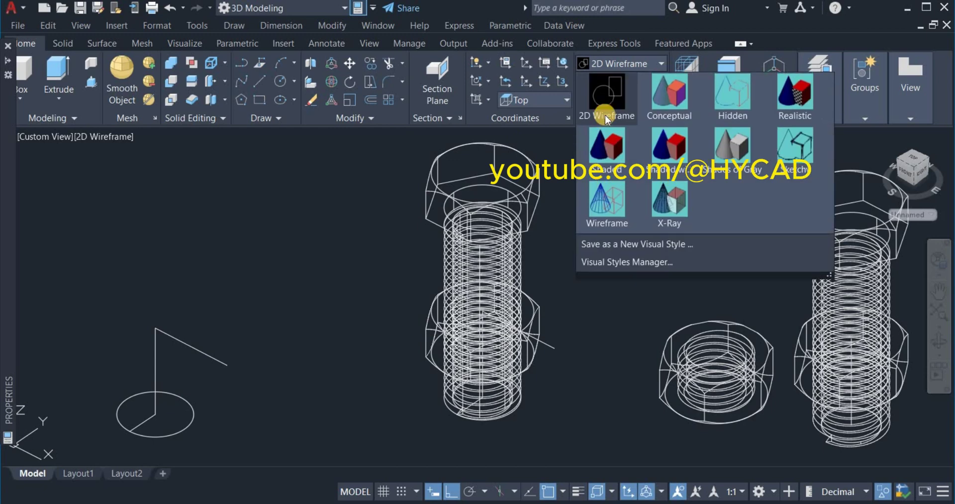
click(740, 155)
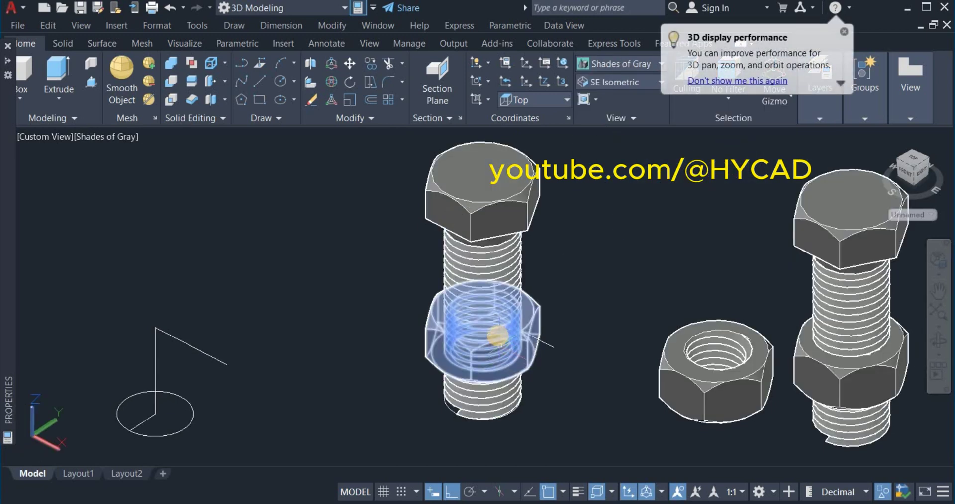
scroll(462, 348, down, 4)
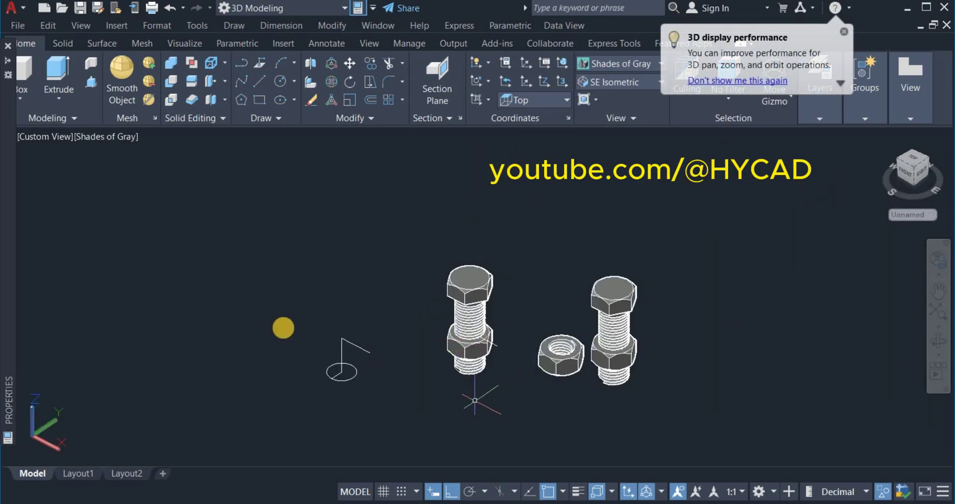
click(264, 299)
click(411, 416)
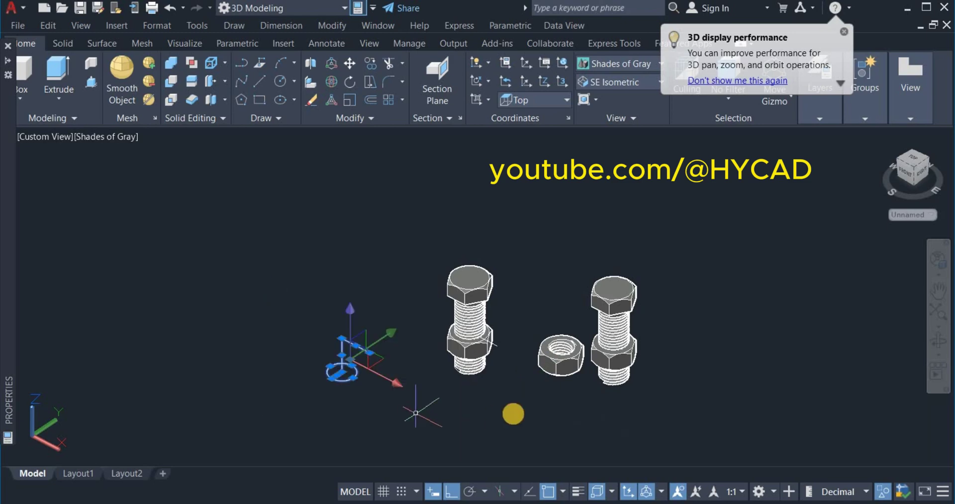
right_click(538, 383)
click(599, 164)
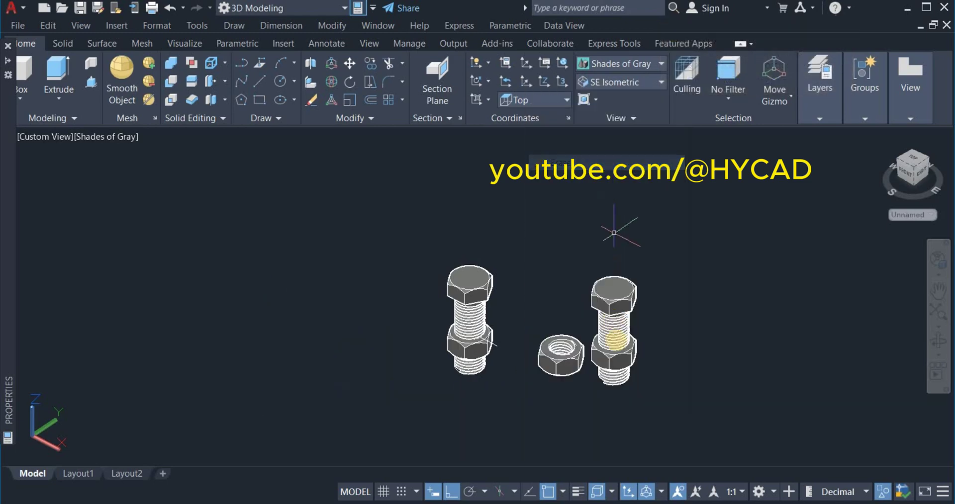
Erase the leftover guide line sticking out of the nut on the original bolt.
scroll(496, 363, up, 5)
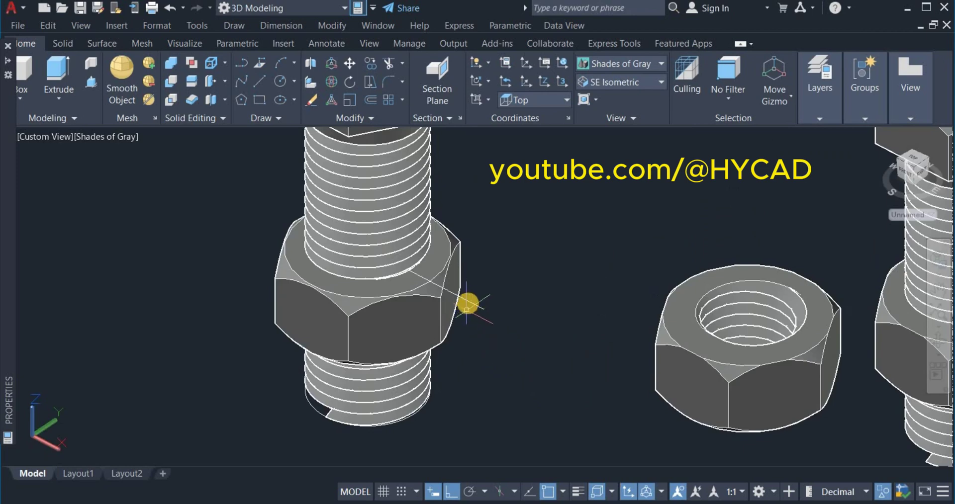
right_click(516, 284)
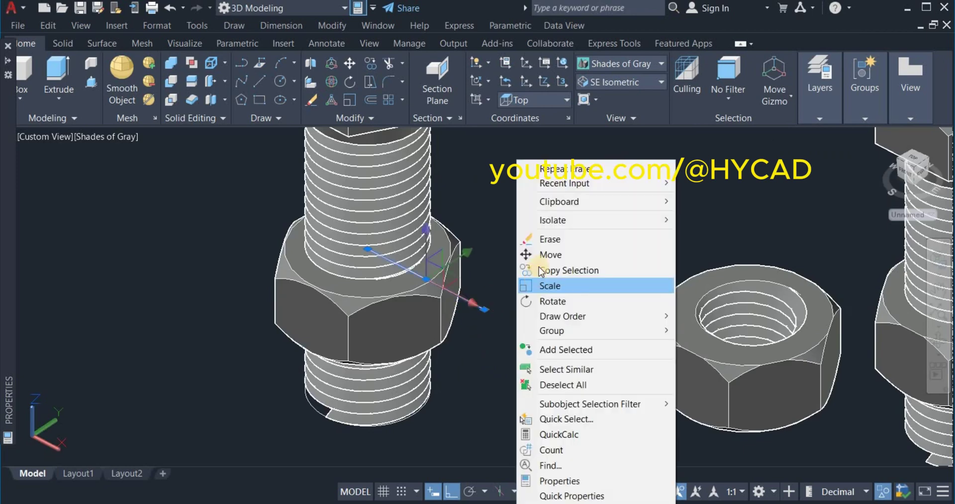
click(559, 241)
Examine the two bolt-and-nut assemblies and the separate threaded nut from slightly different angles.
scroll(544, 253, down, 4)
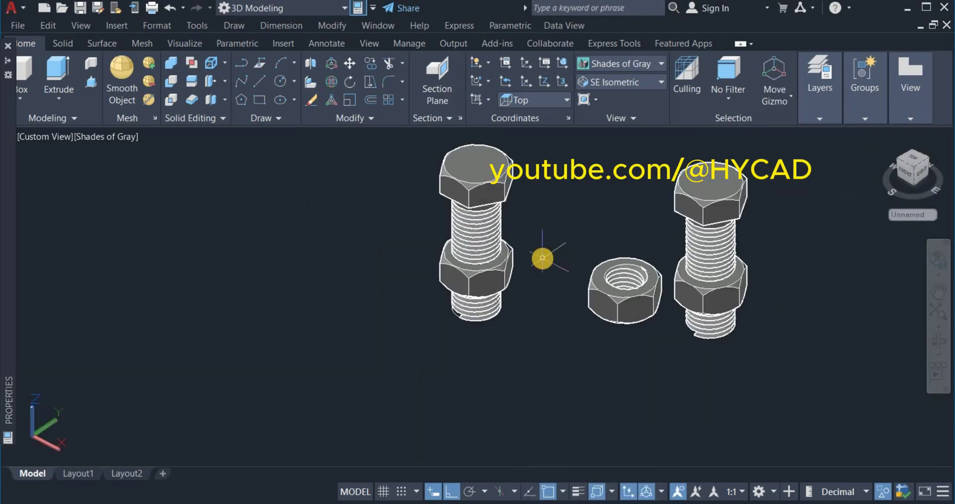
right_click(546, 226)
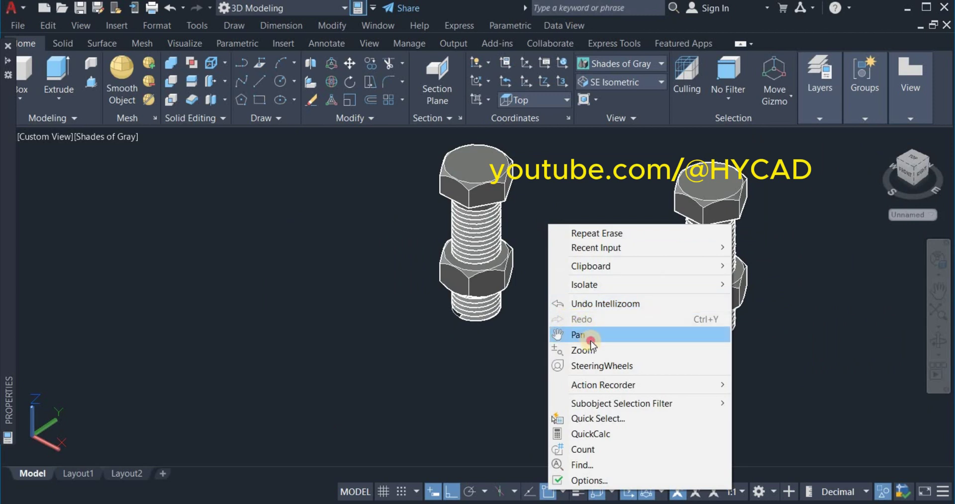
click(577, 334)
drag(548, 278, 415, 342)
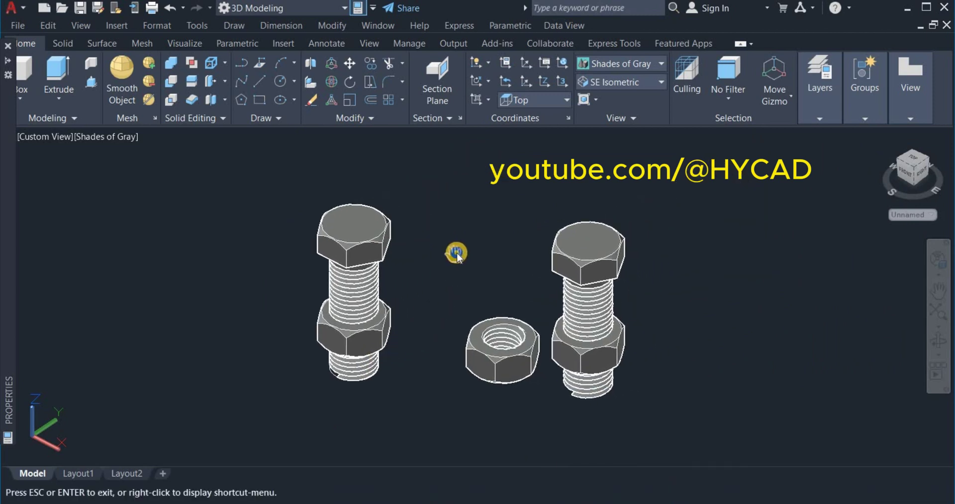
right_click(456, 254)
click(470, 259)
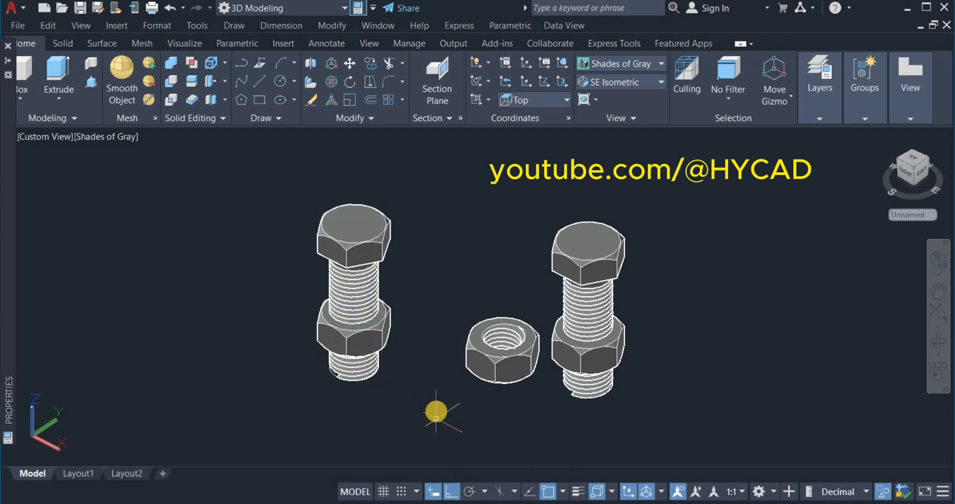
shift+middle_drag(421, 411, 722, 400)
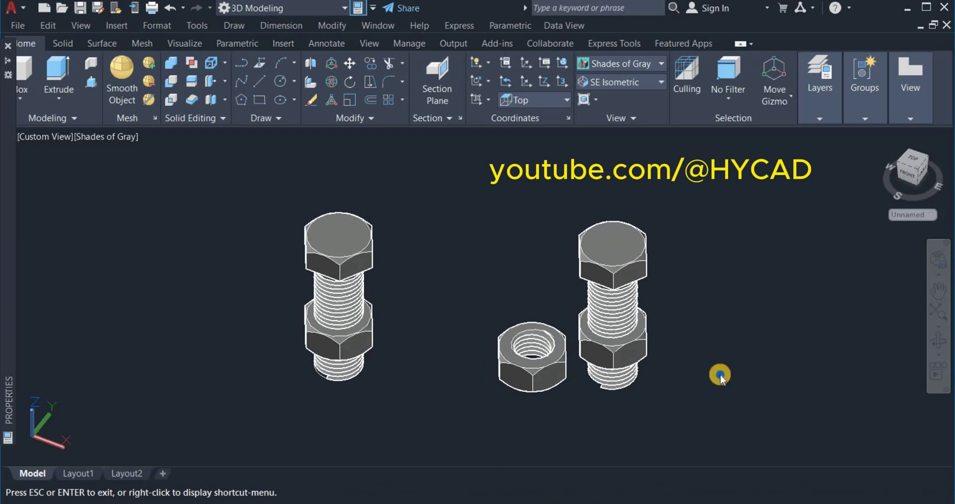
right_click(720, 375)
click(777, 139)
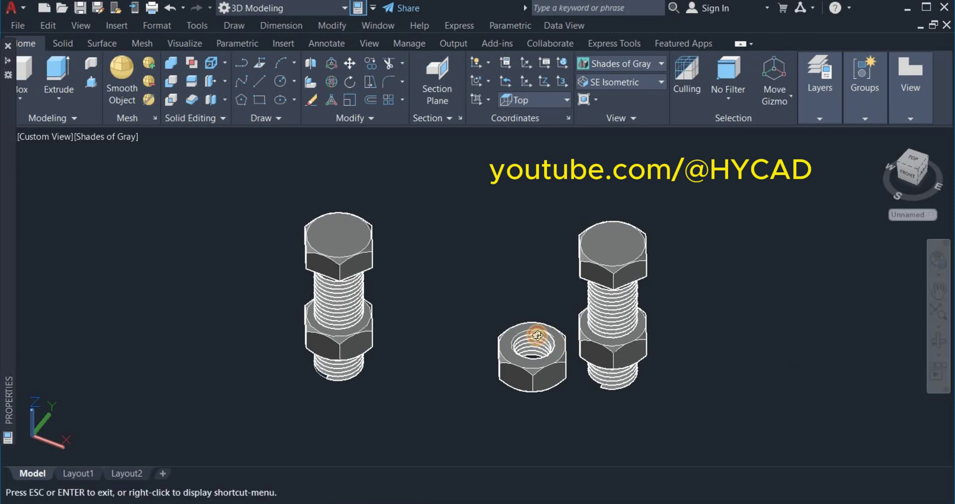
drag(537, 335, 524, 314)
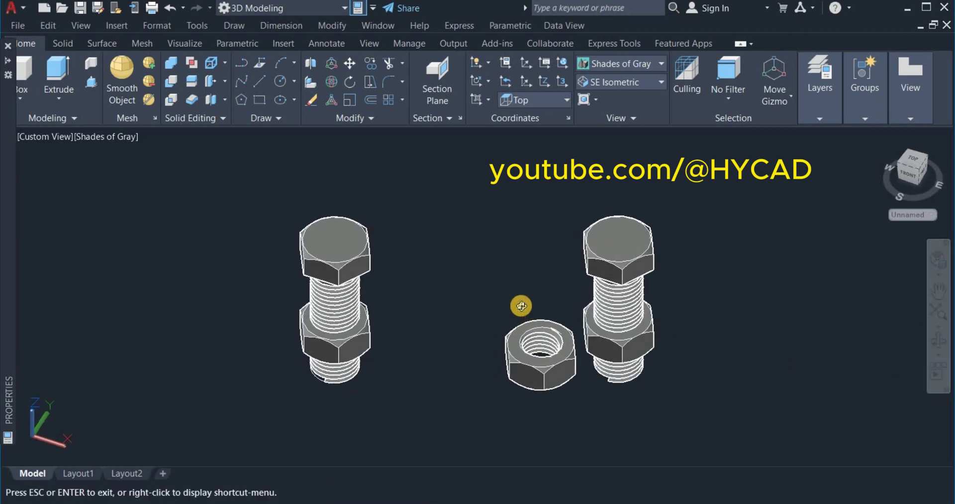
right_click(521, 309)
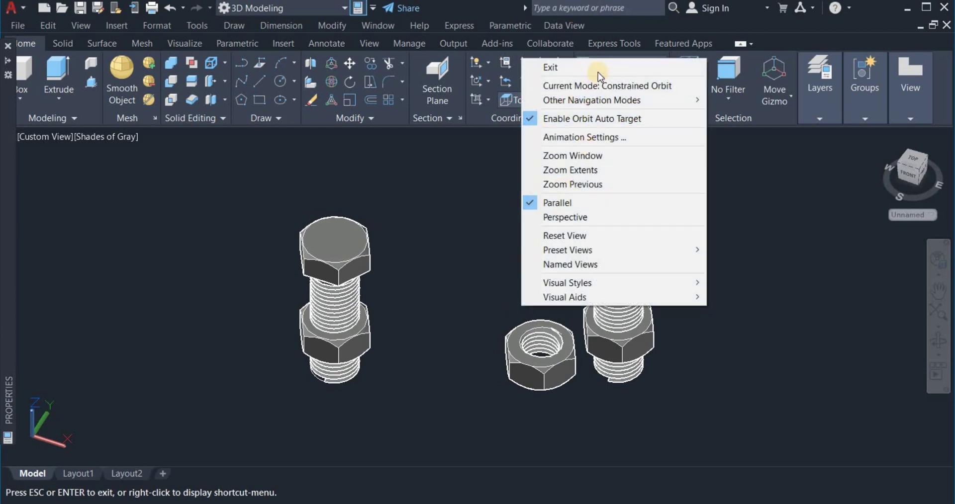
key(Return)
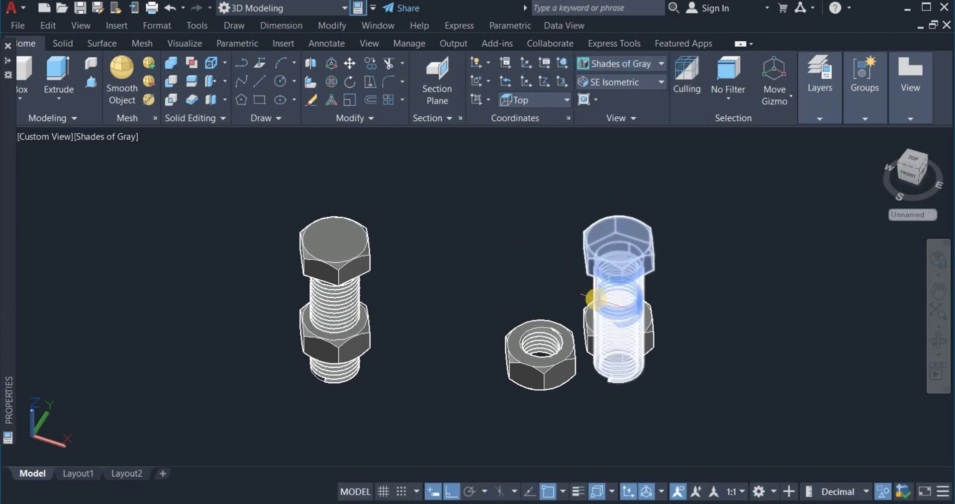